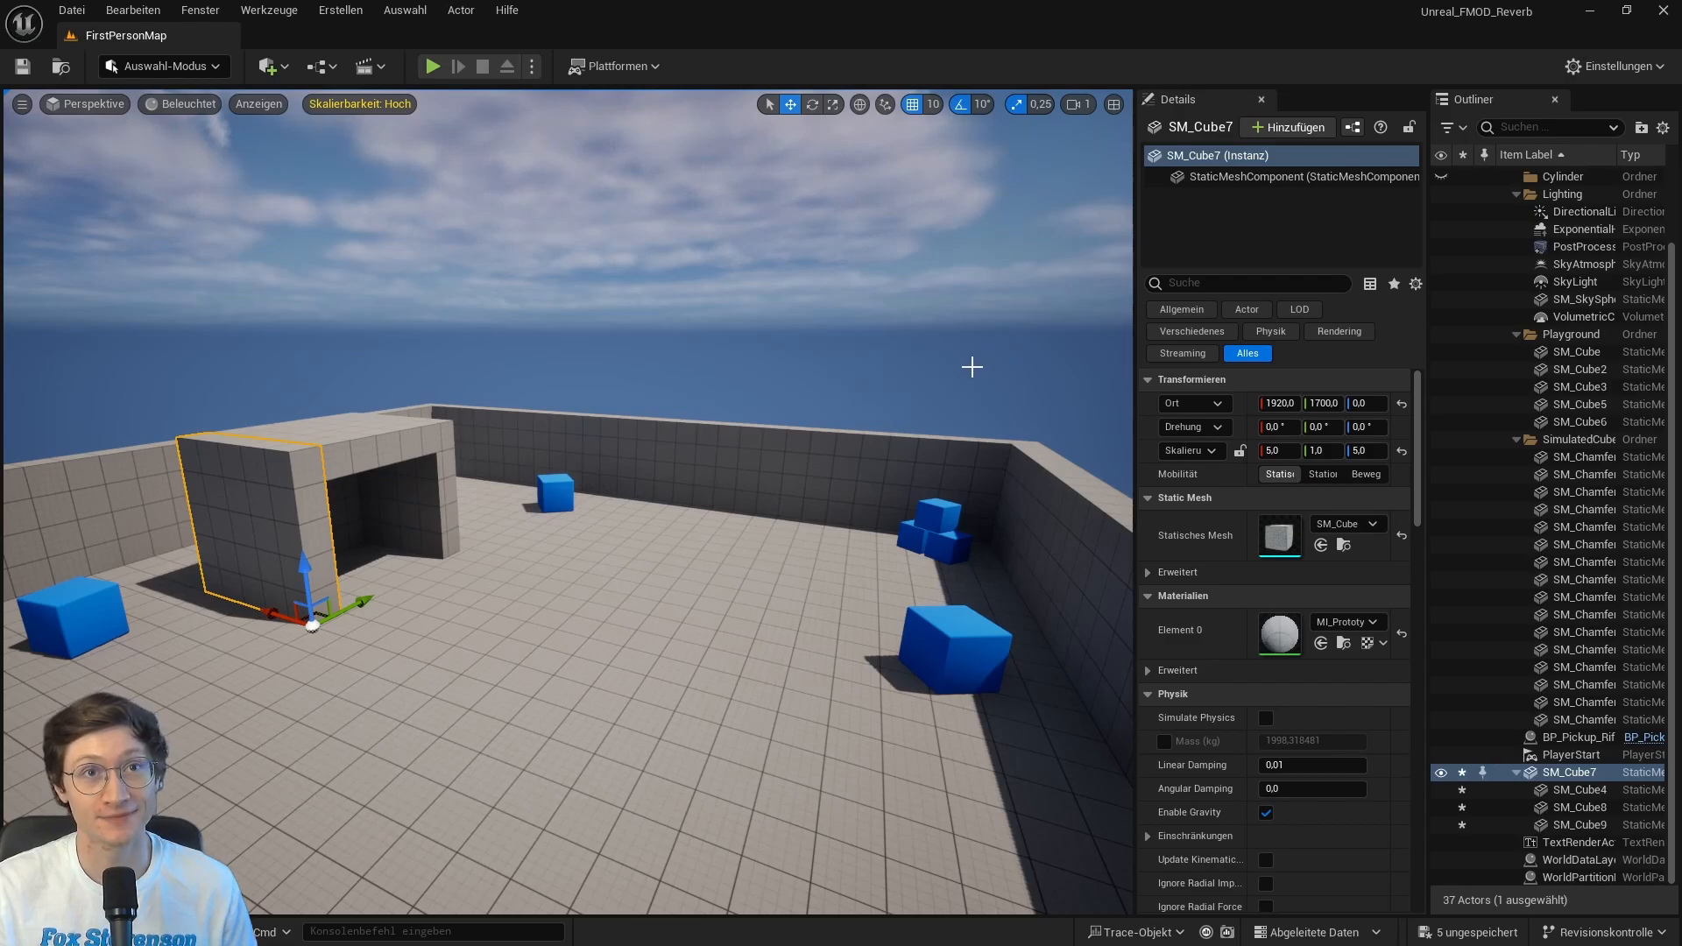
Step: Open the Reverbs folder inside the project's FMOD content folder
{"action": "key", "text": "ctrl+space"}
{"action": "left_click", "coordinate": [151, 784]}
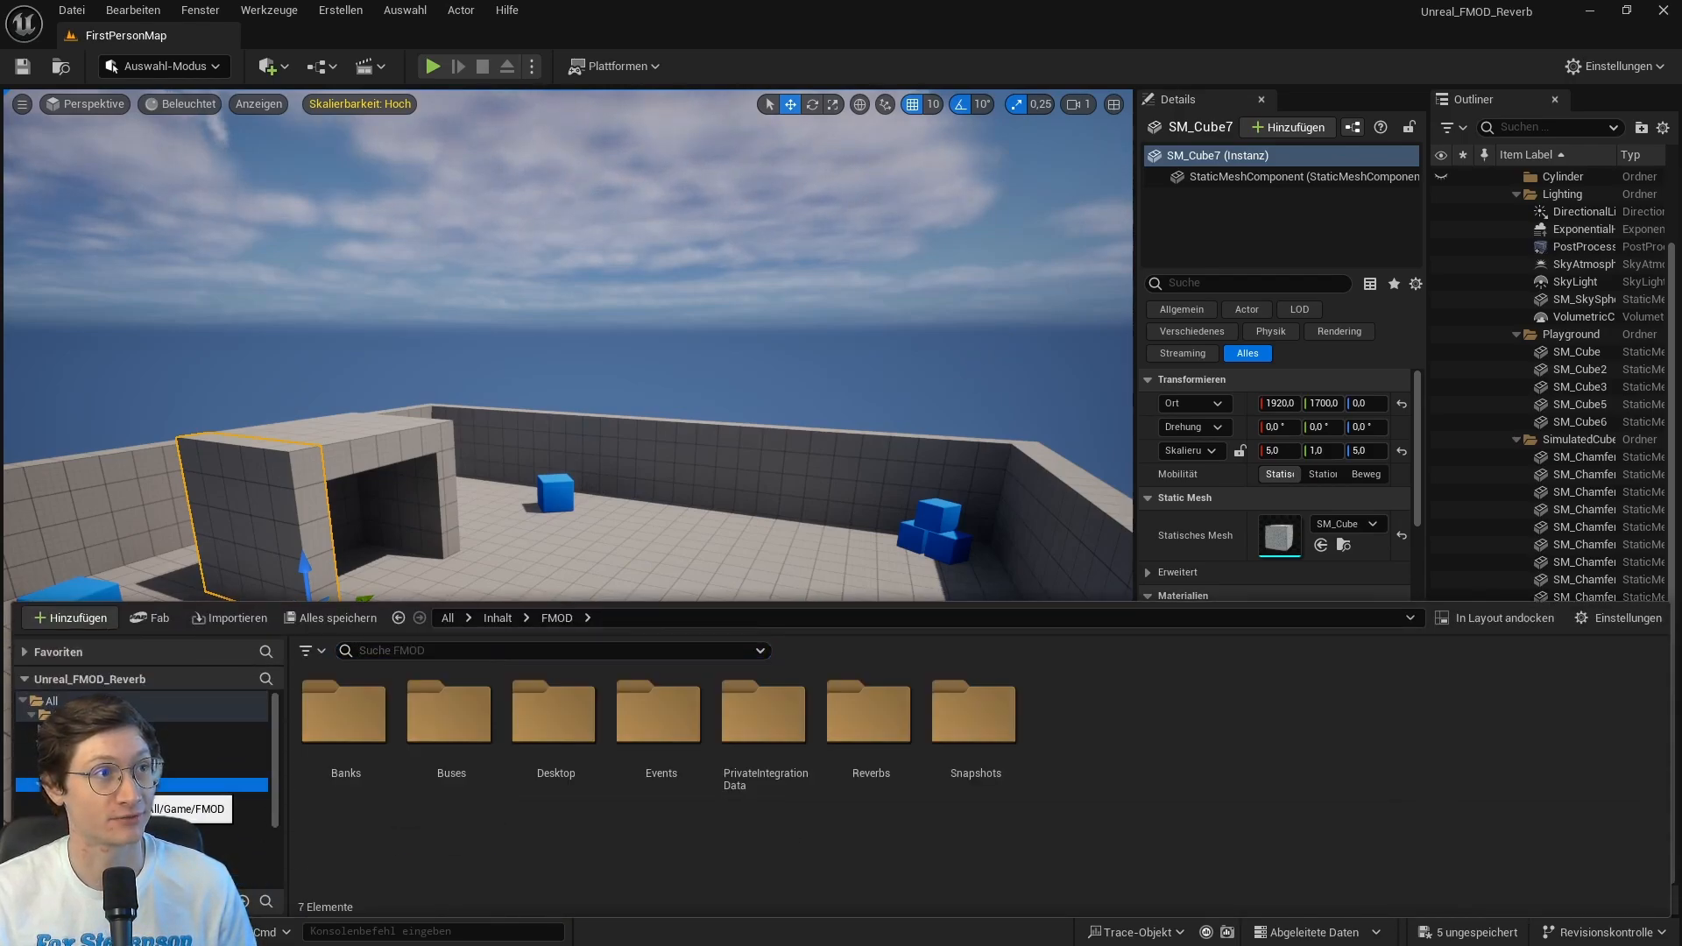
{"action": "double_click", "coordinate": [869, 744]}
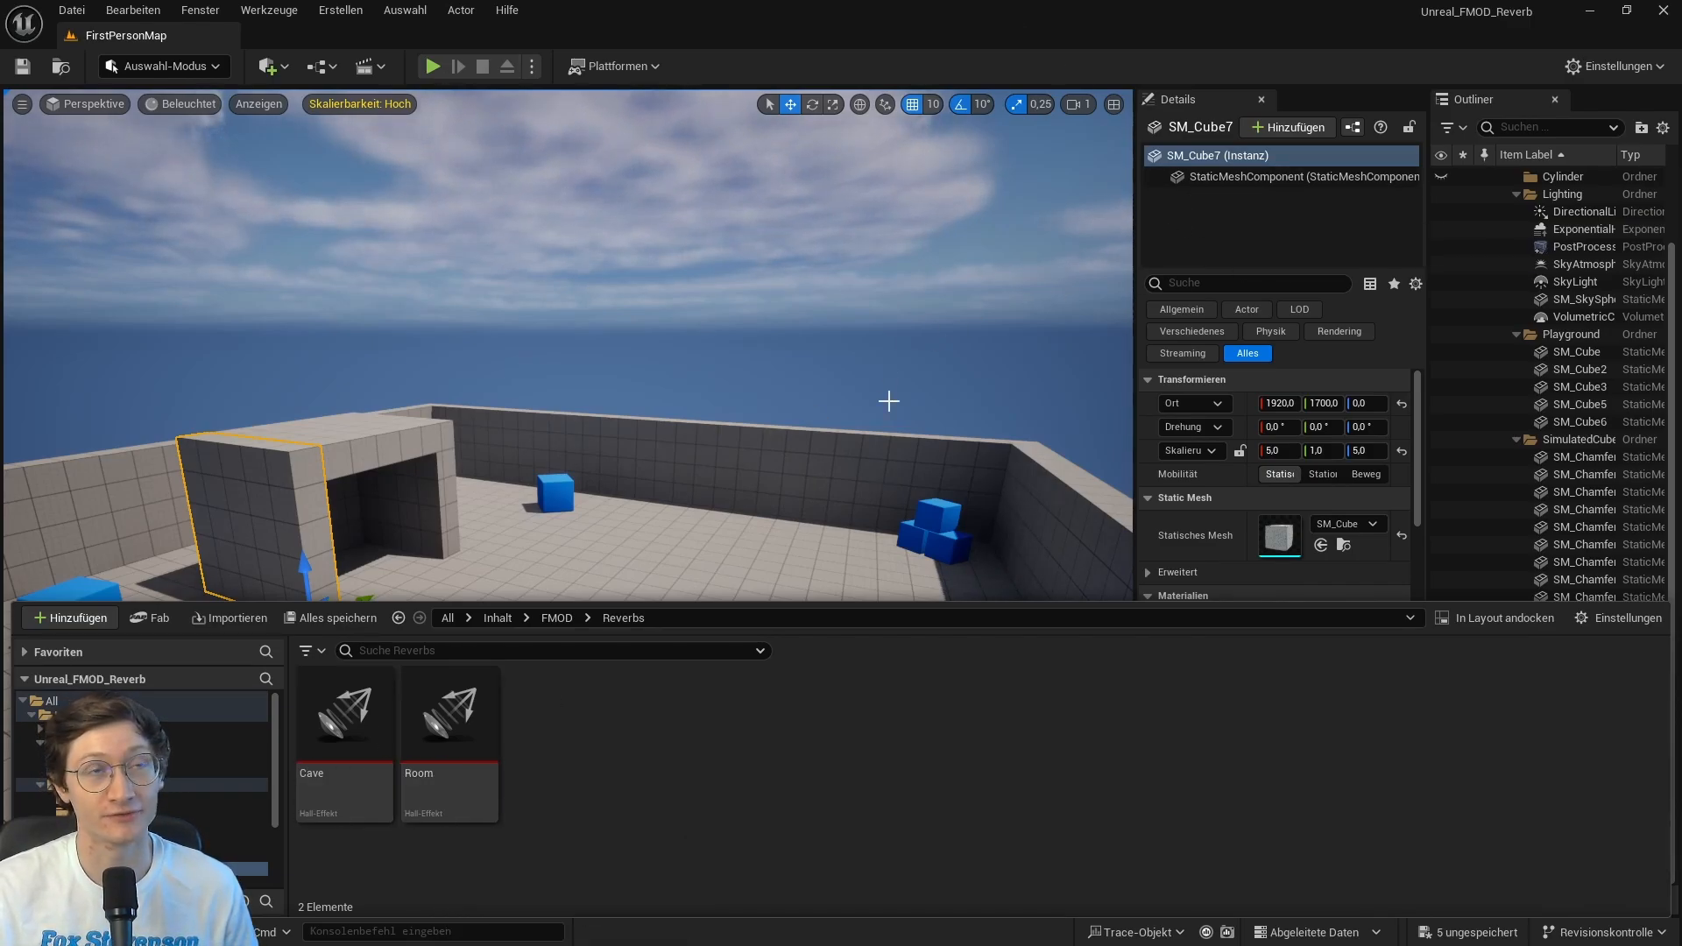
Step: Search the placeable actors for "audio" and add an Audio Volume to the level
{"action": "left_click", "coordinate": [273, 69]}
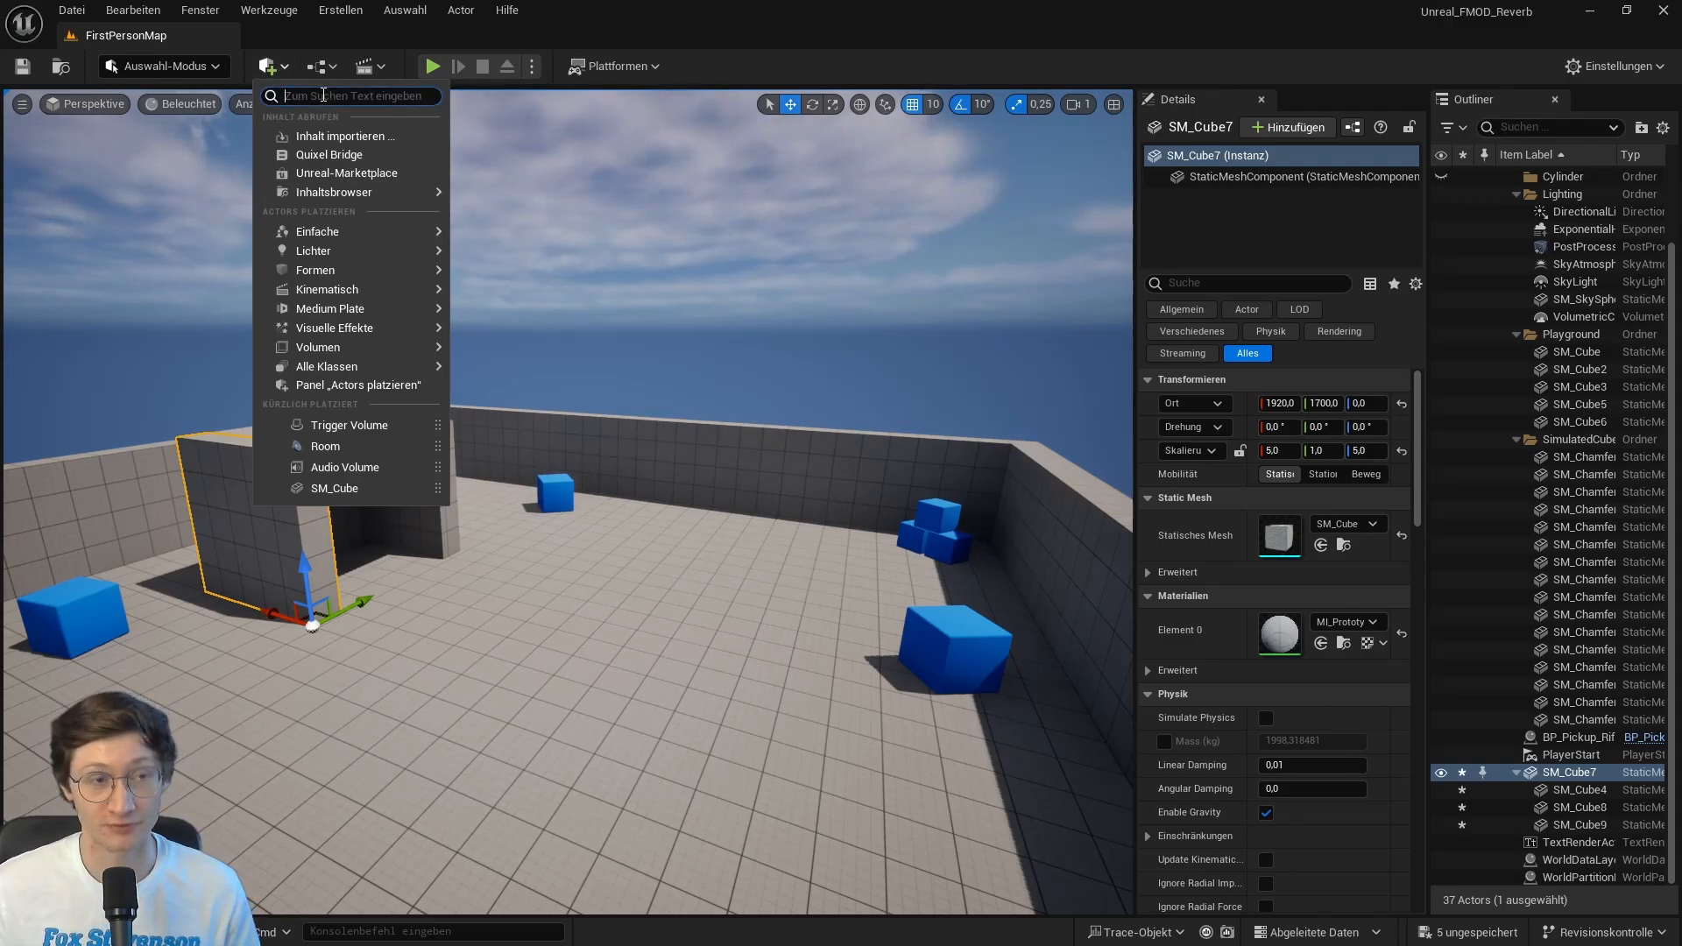
{"action": "type", "text": "audio"}
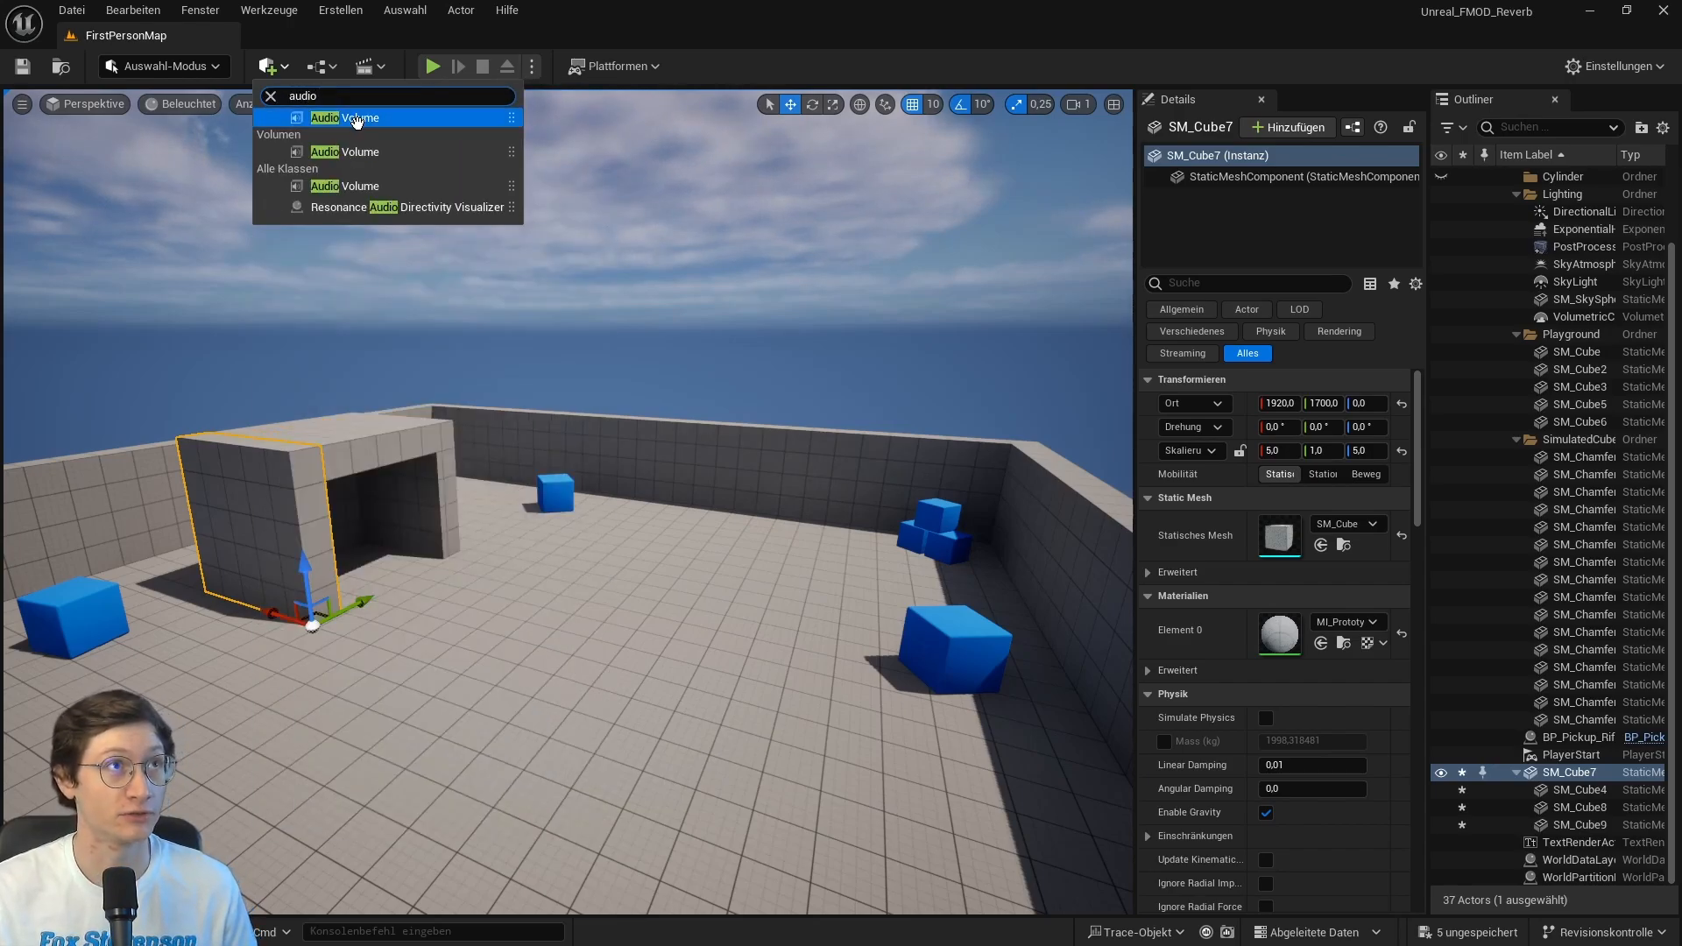
{"action": "left_click", "coordinate": [359, 120]}
Step: Move the Audio Volume into the small open-fronted room and scale it to 2.5 on all axes to fill the interior
{"action": "right_click_drag", "start_coordinate": [598, 513], "coordinate": [560, 569]}
{"action": "right_click_drag", "start_coordinate": [473, 461], "coordinate": [478, 460]}
{"action": "key", "text": "d"}
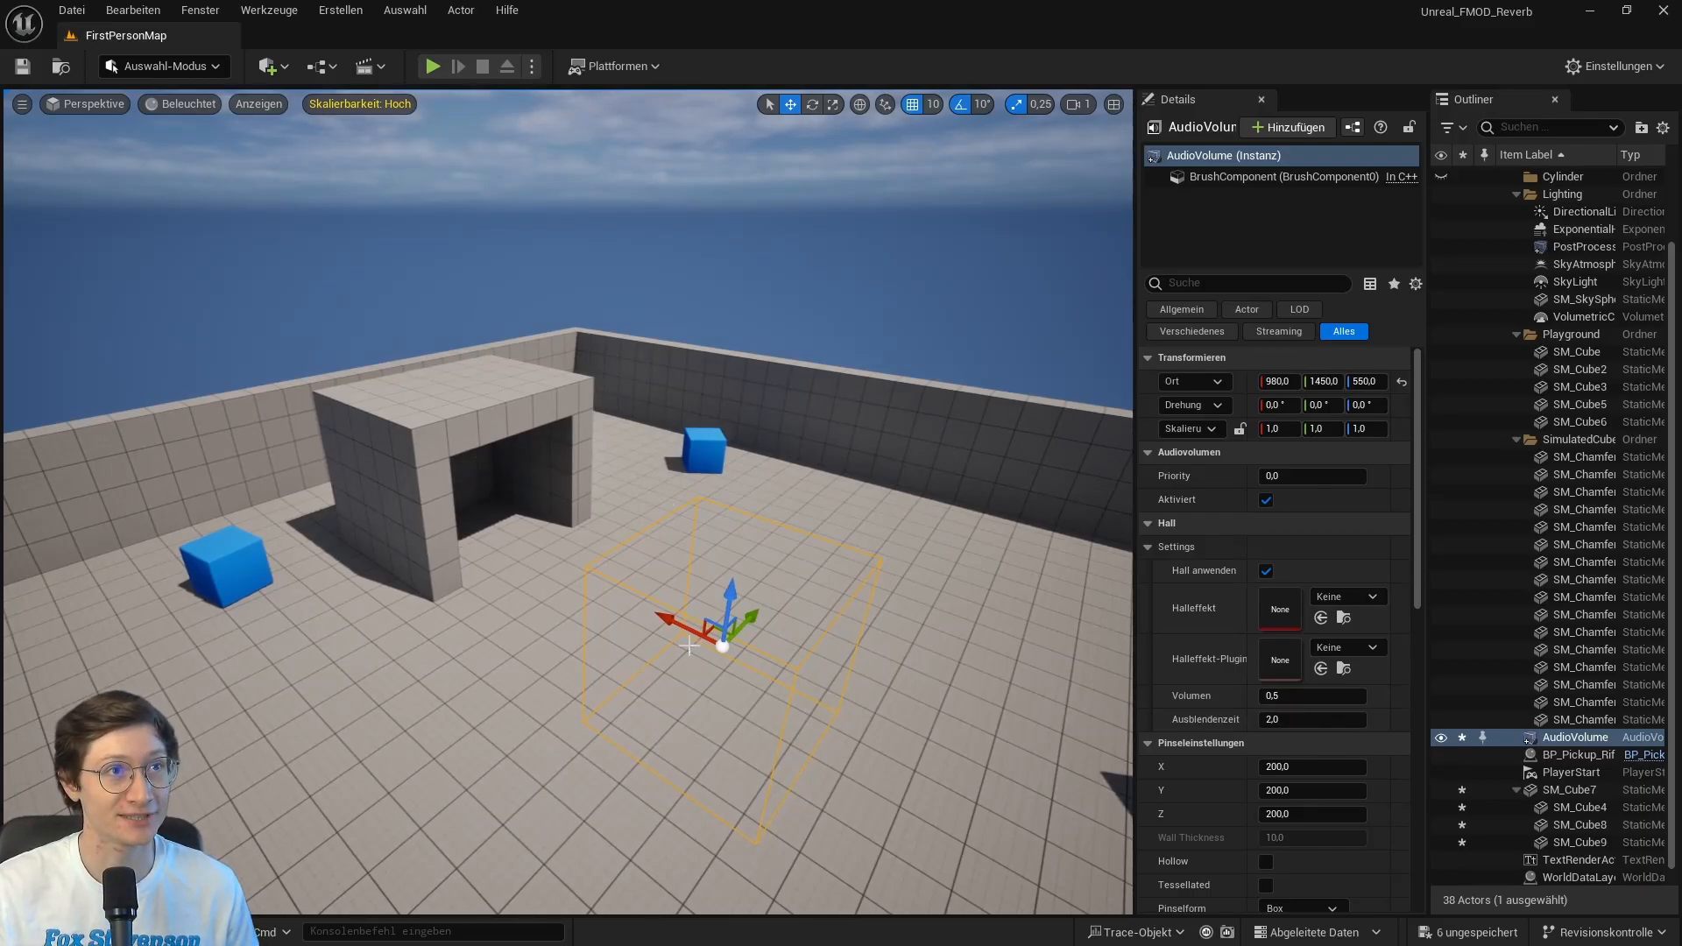
{"action": "right_click_drag", "start_coordinate": [690, 647], "coordinate": [613, 605]}
{"action": "left_click_drag", "start_coordinate": [539, 560], "coordinate": [698, 683]}
{"action": "right_click_drag", "start_coordinate": [698, 683], "coordinate": [613, 648]}
{"action": "left_click_drag", "start_coordinate": [541, 526], "coordinate": [709, 527]}
{"action": "key", "text": "r"}
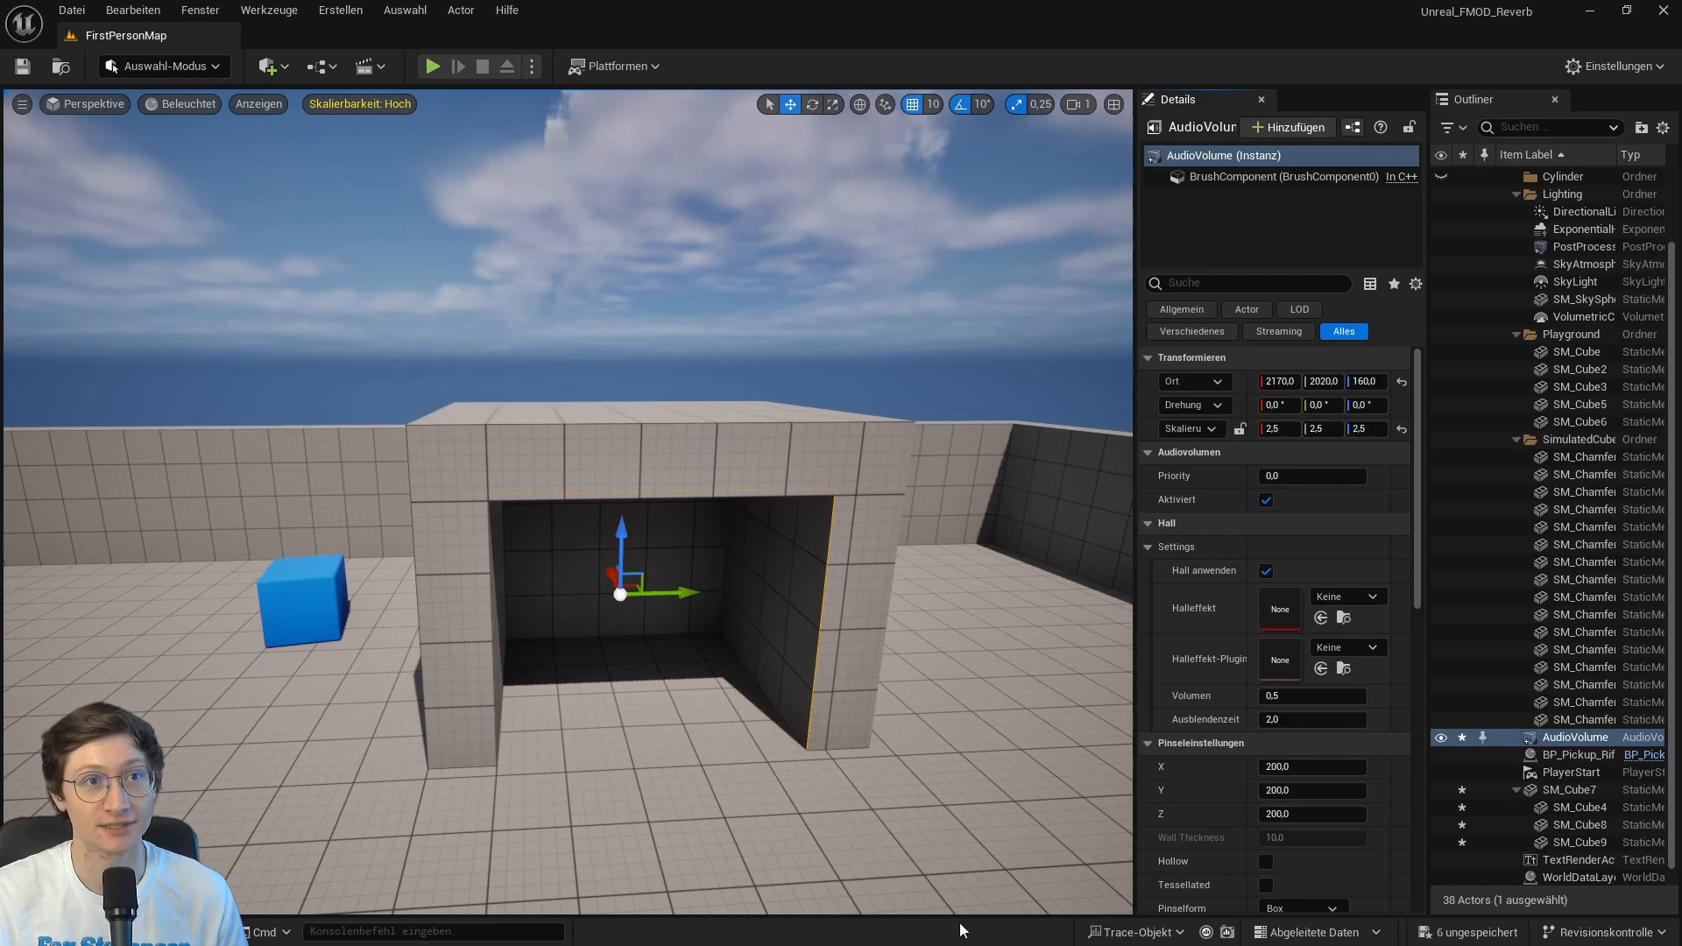
Step: Assign the Cave reverb from the FMOD Reverbs folder as the Audio Volume's reverb effect
{"action": "key", "text": "ctrl+space"}
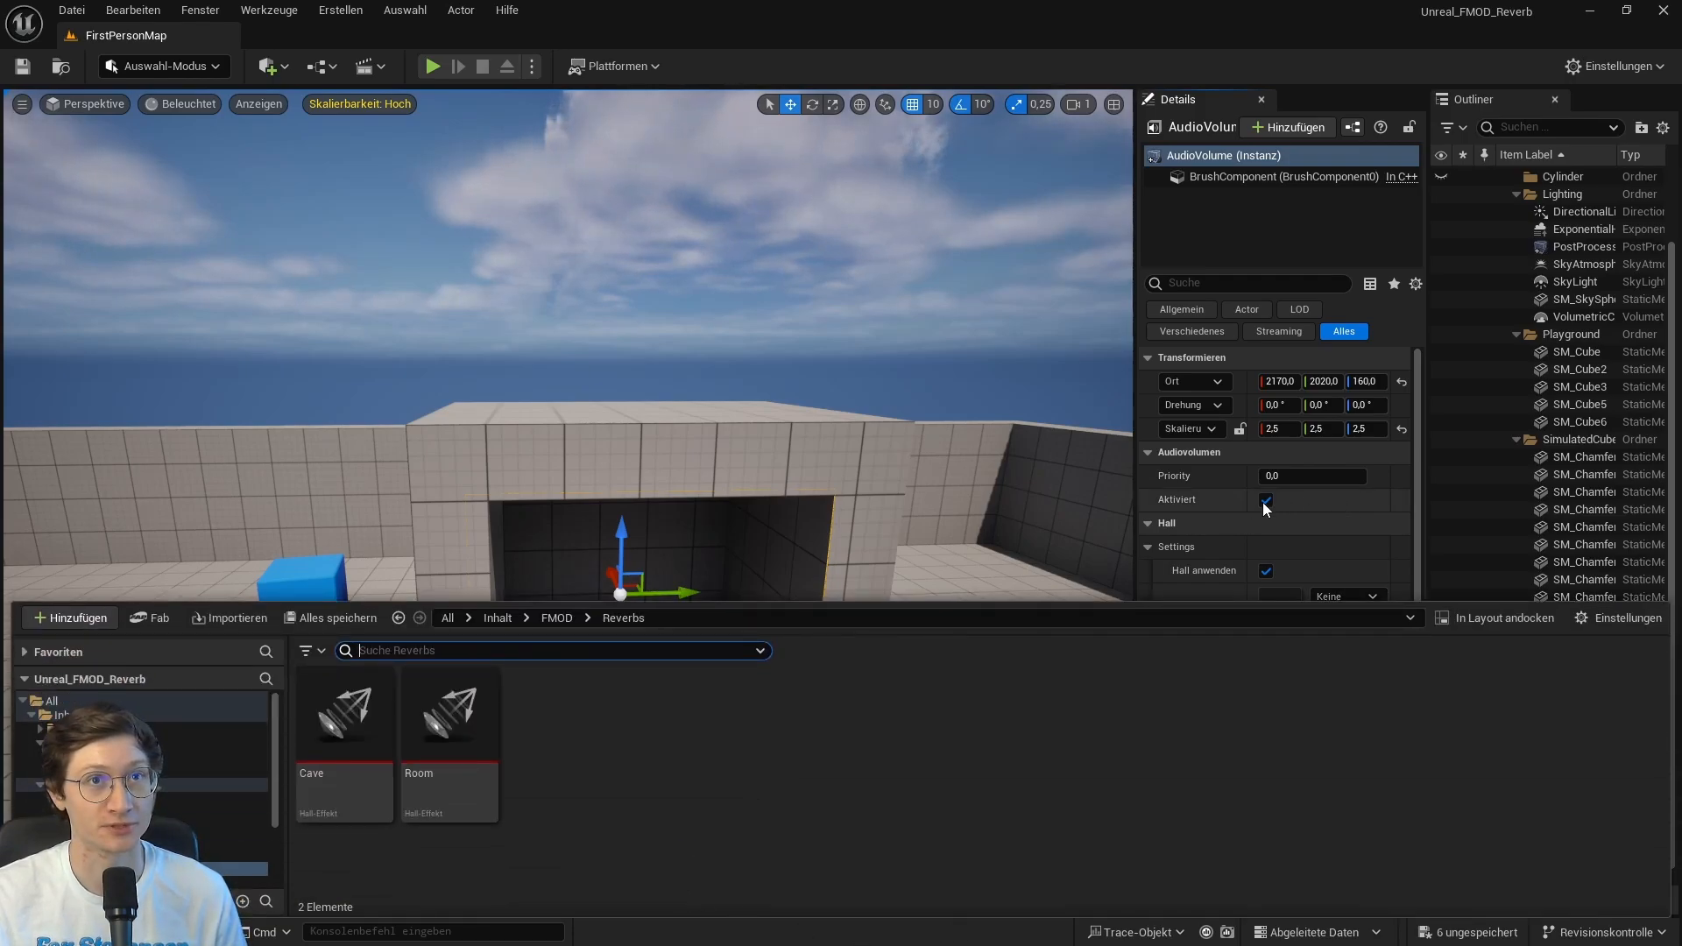
{"action": "scroll", "coordinate": [1265, 508], "scroll_direction": "down", "scroll_amount": 3}
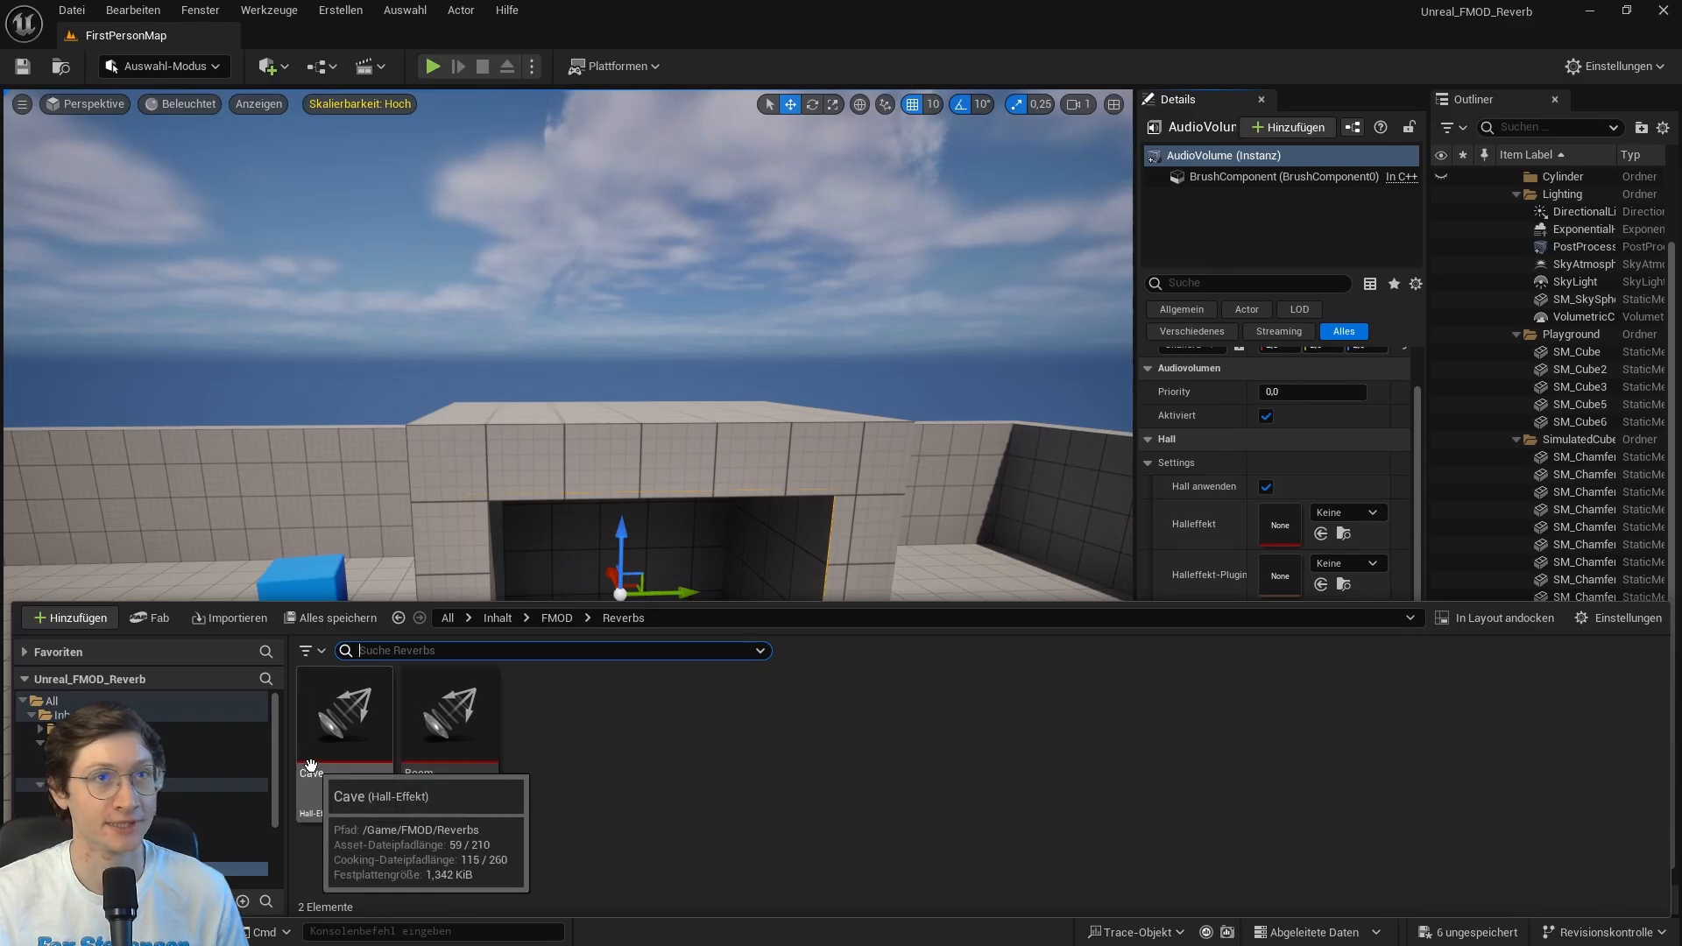
{"action": "left_click_drag", "start_coordinate": [310, 766], "coordinate": [1280, 530]}
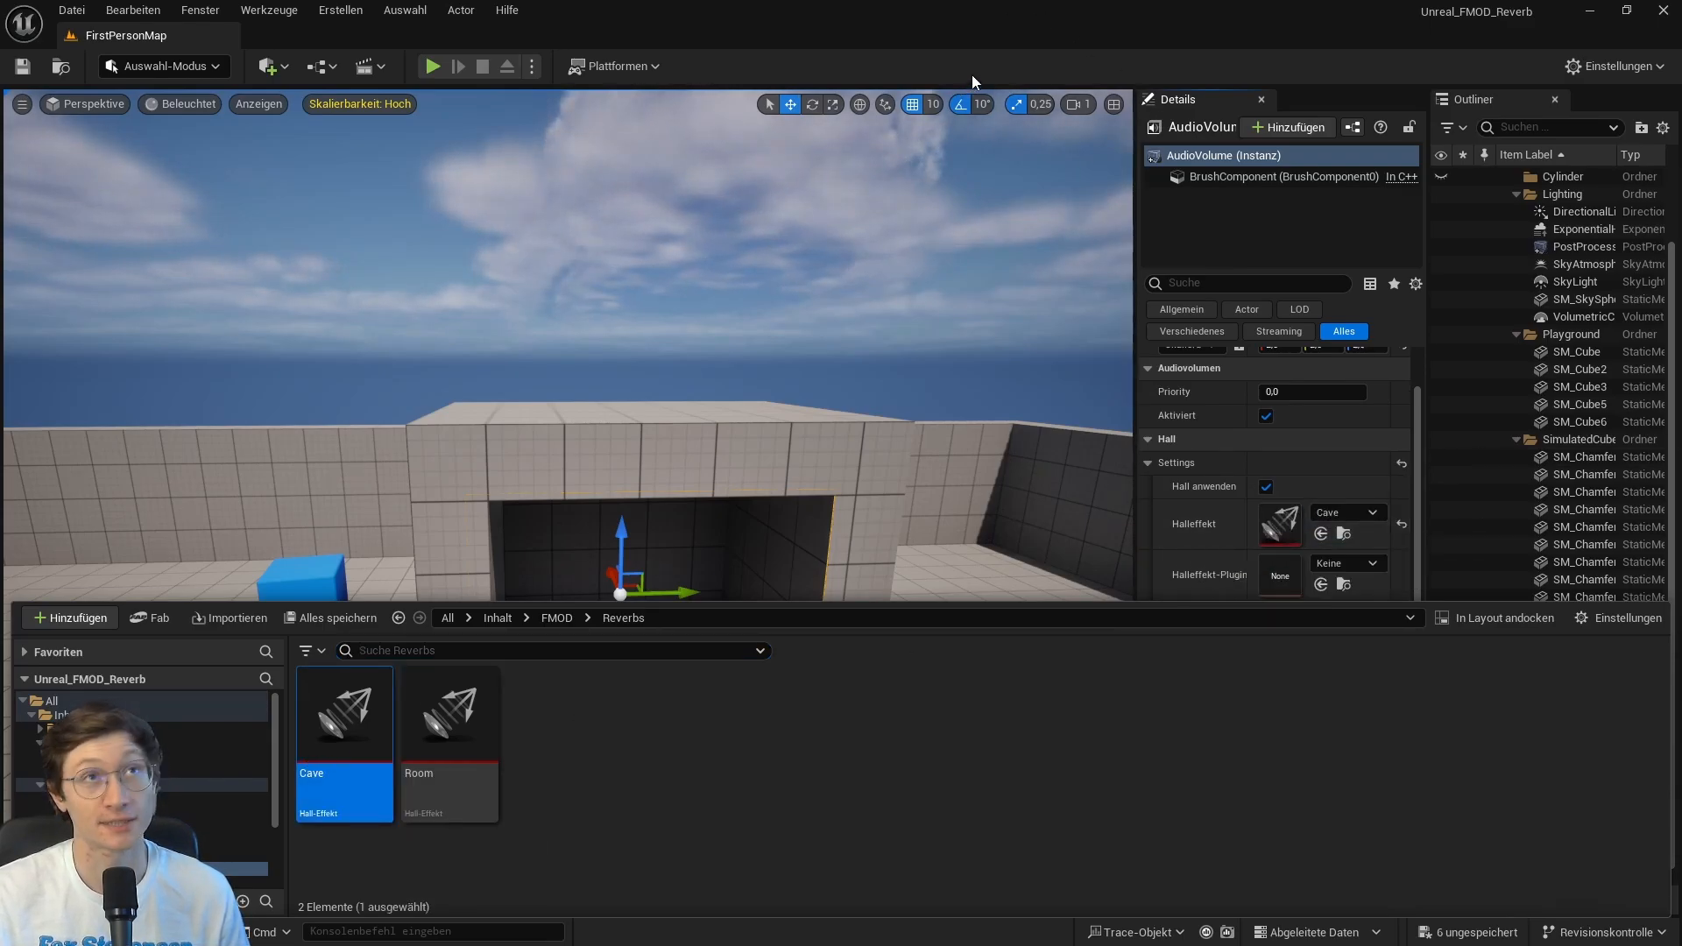
Step: Play-test the level by walking into and out of the room to hear its reverb, and end the play session
{"action": "left_click", "coordinate": [435, 67]}
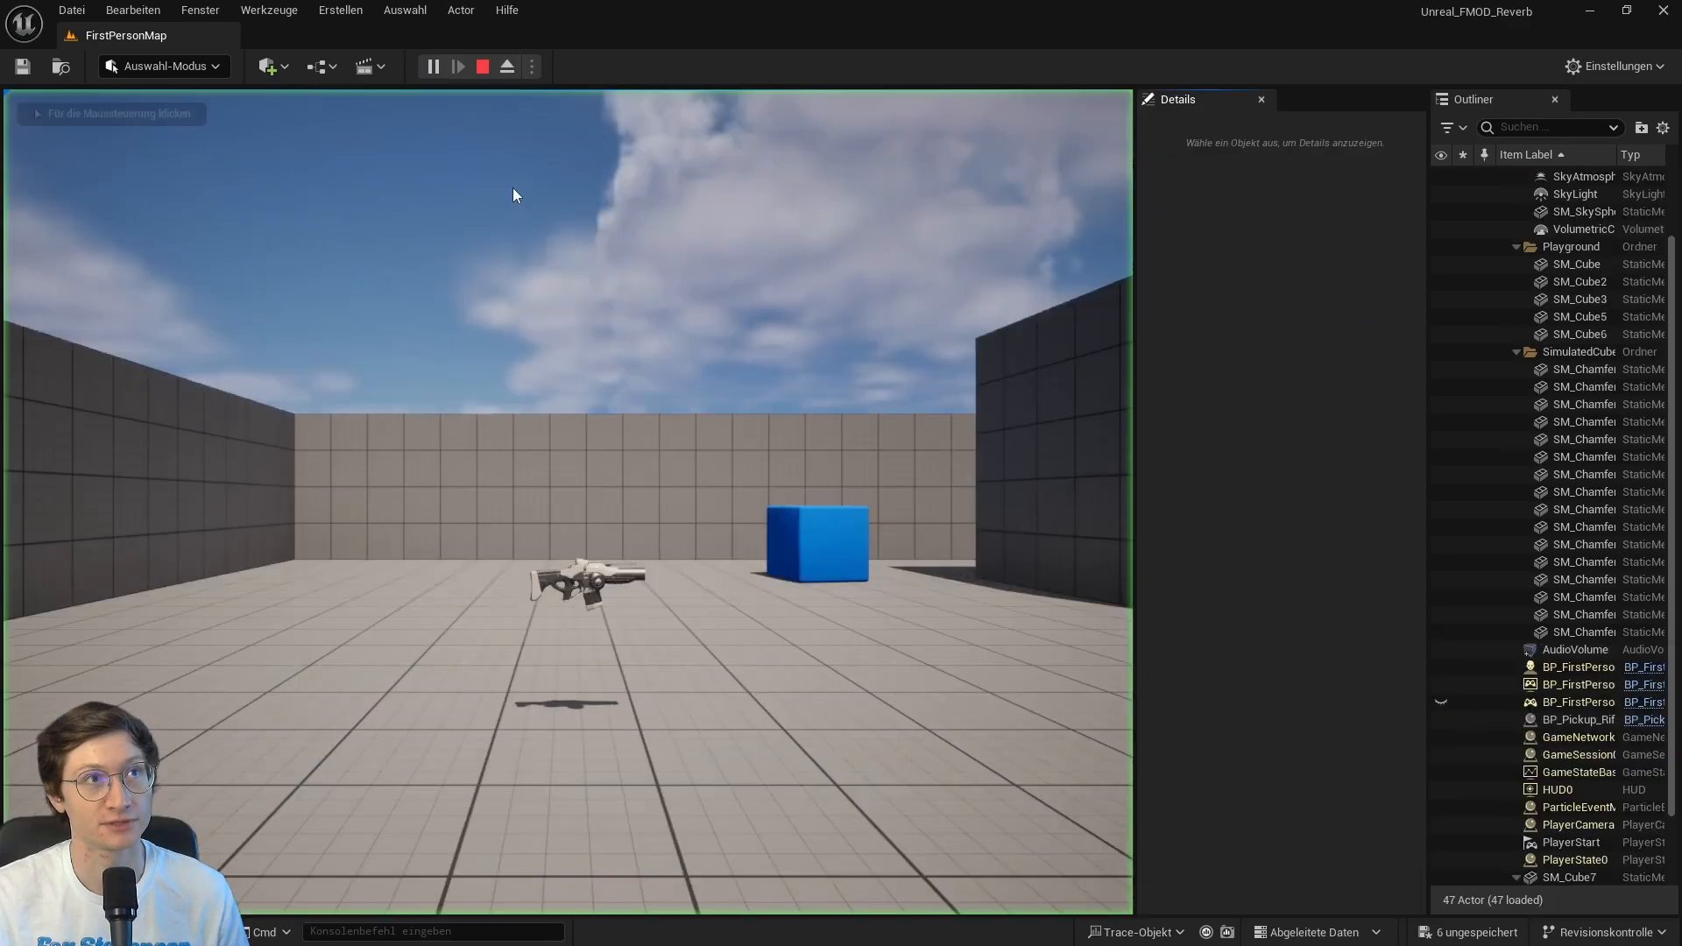
{"action": "key", "text": "w"}
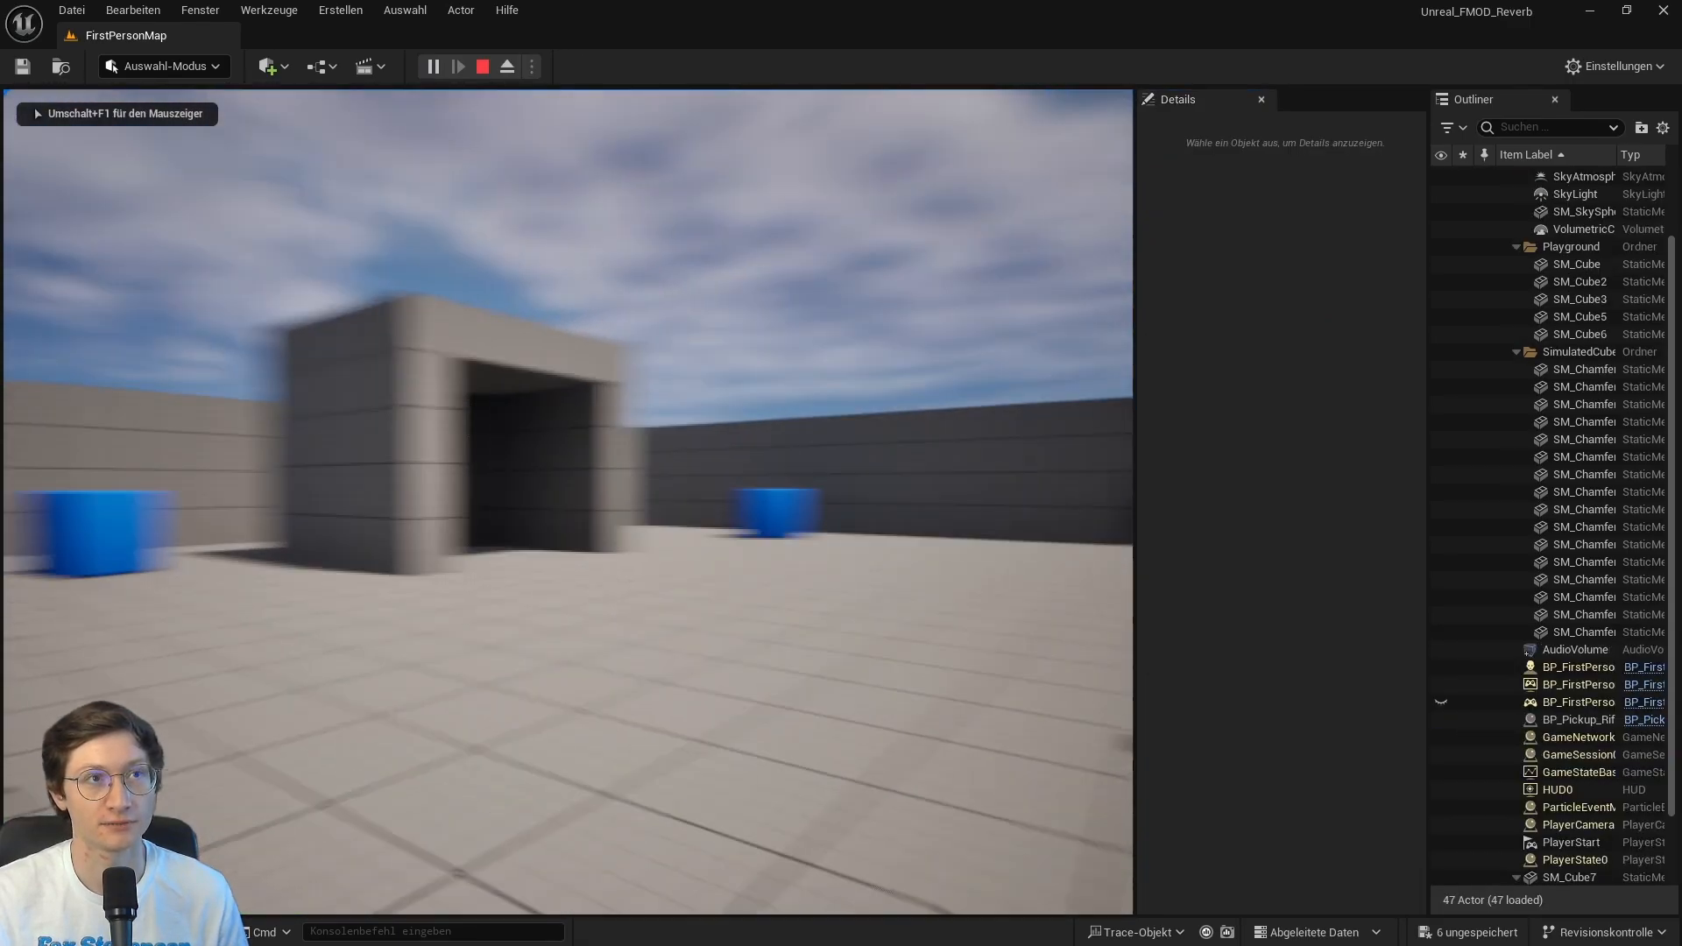
{"action": "key", "text": "w"}
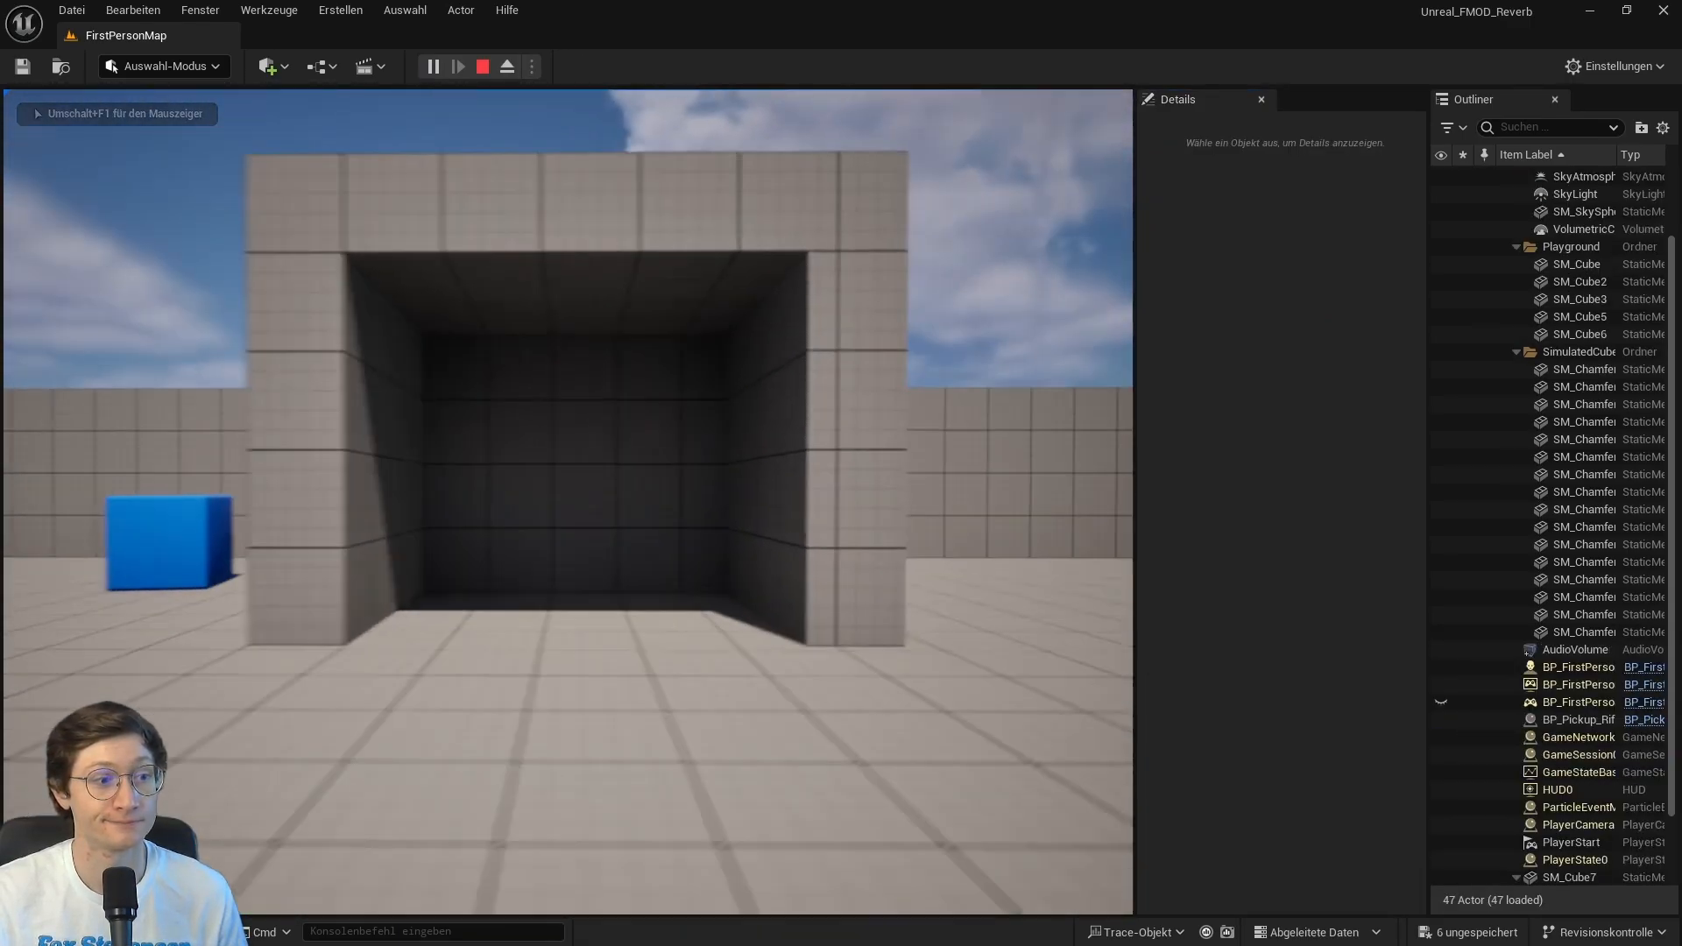
{"action": "key", "text": "w"}
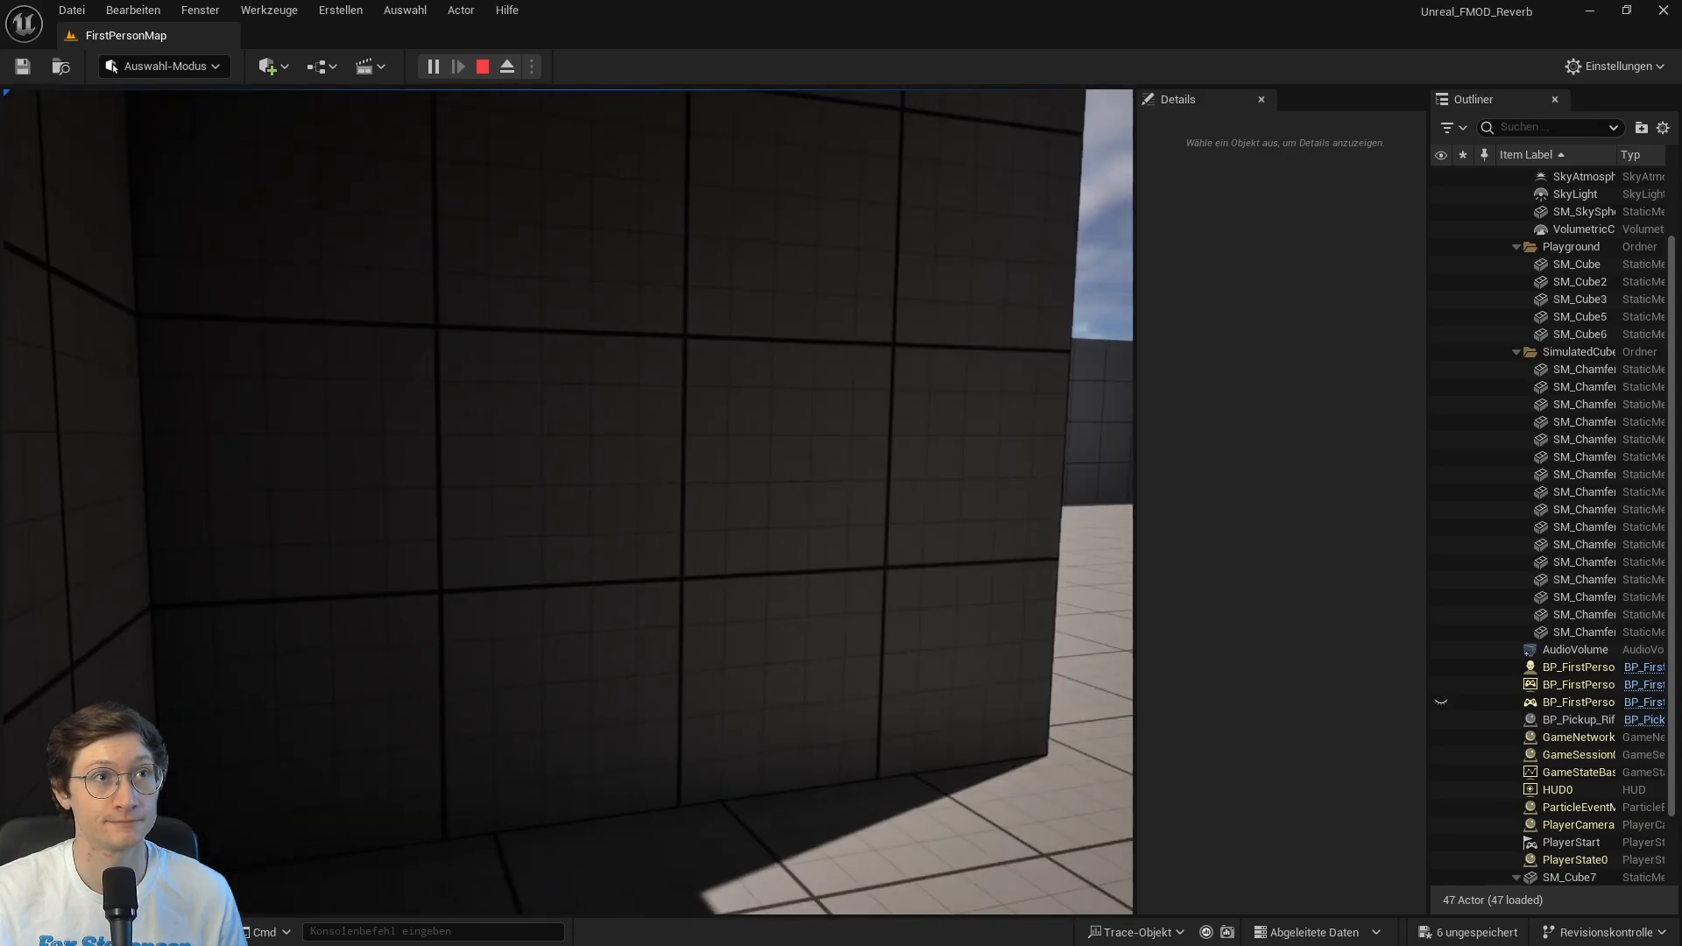
{"action": "key", "text": "w"}
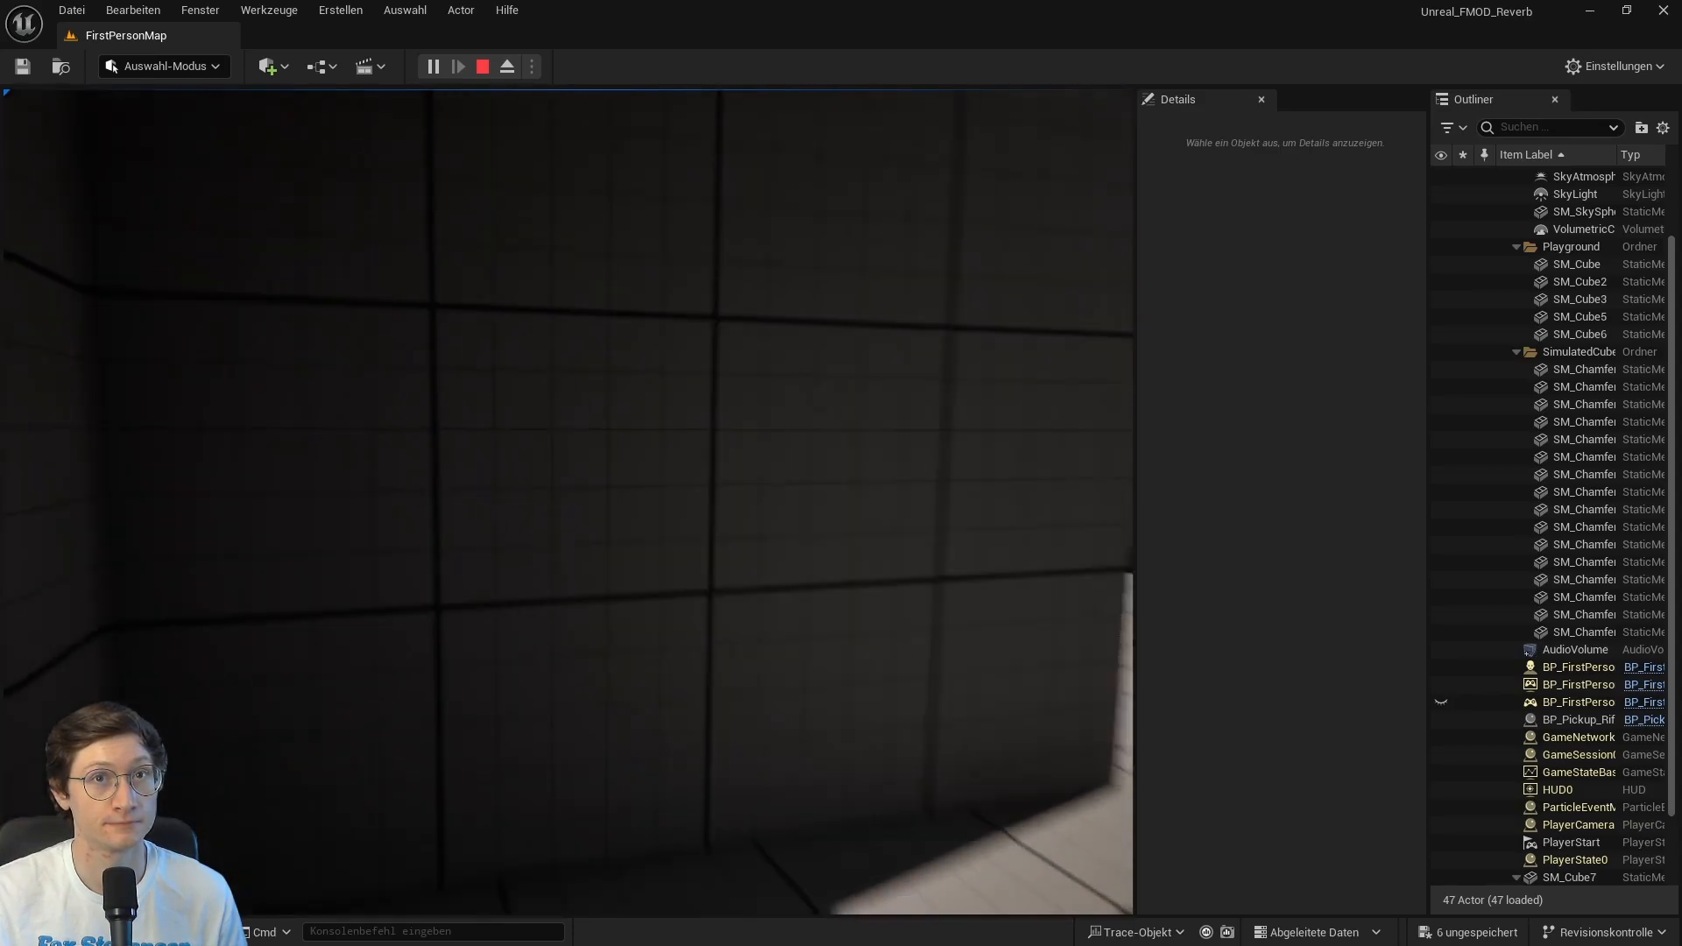
{"action": "key", "text": "w"}
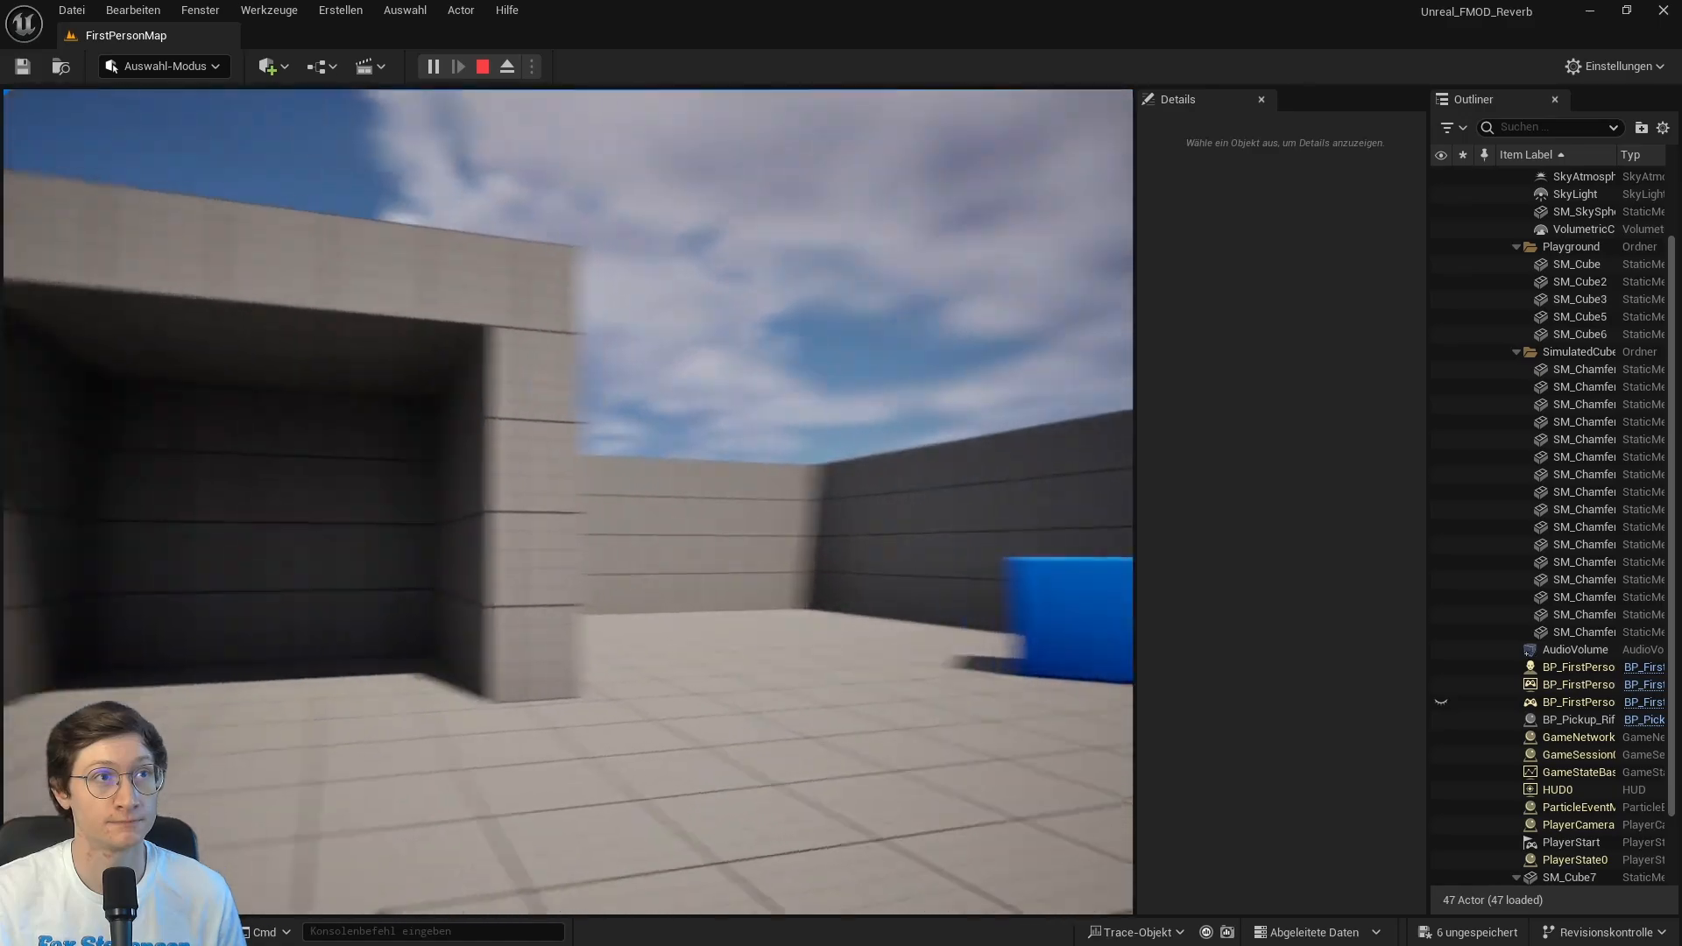
{"action": "key", "text": "s"}
{"action": "key", "text": "s"}
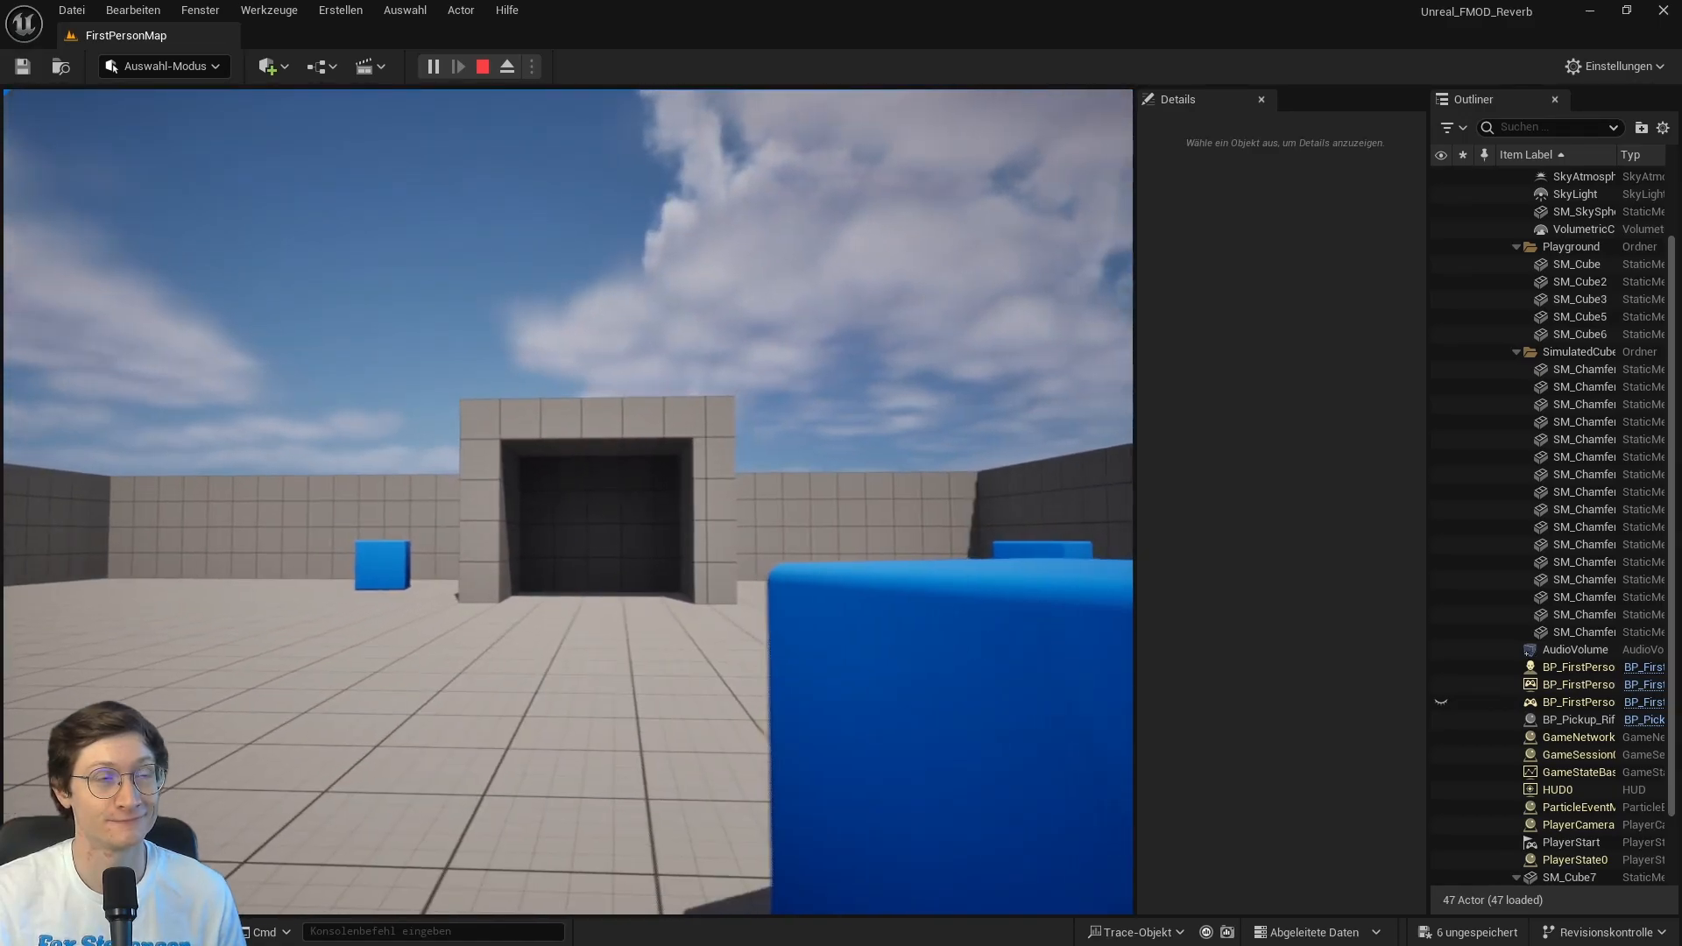
{"action": "key", "text": "a"}
{"action": "key", "text": "w"}
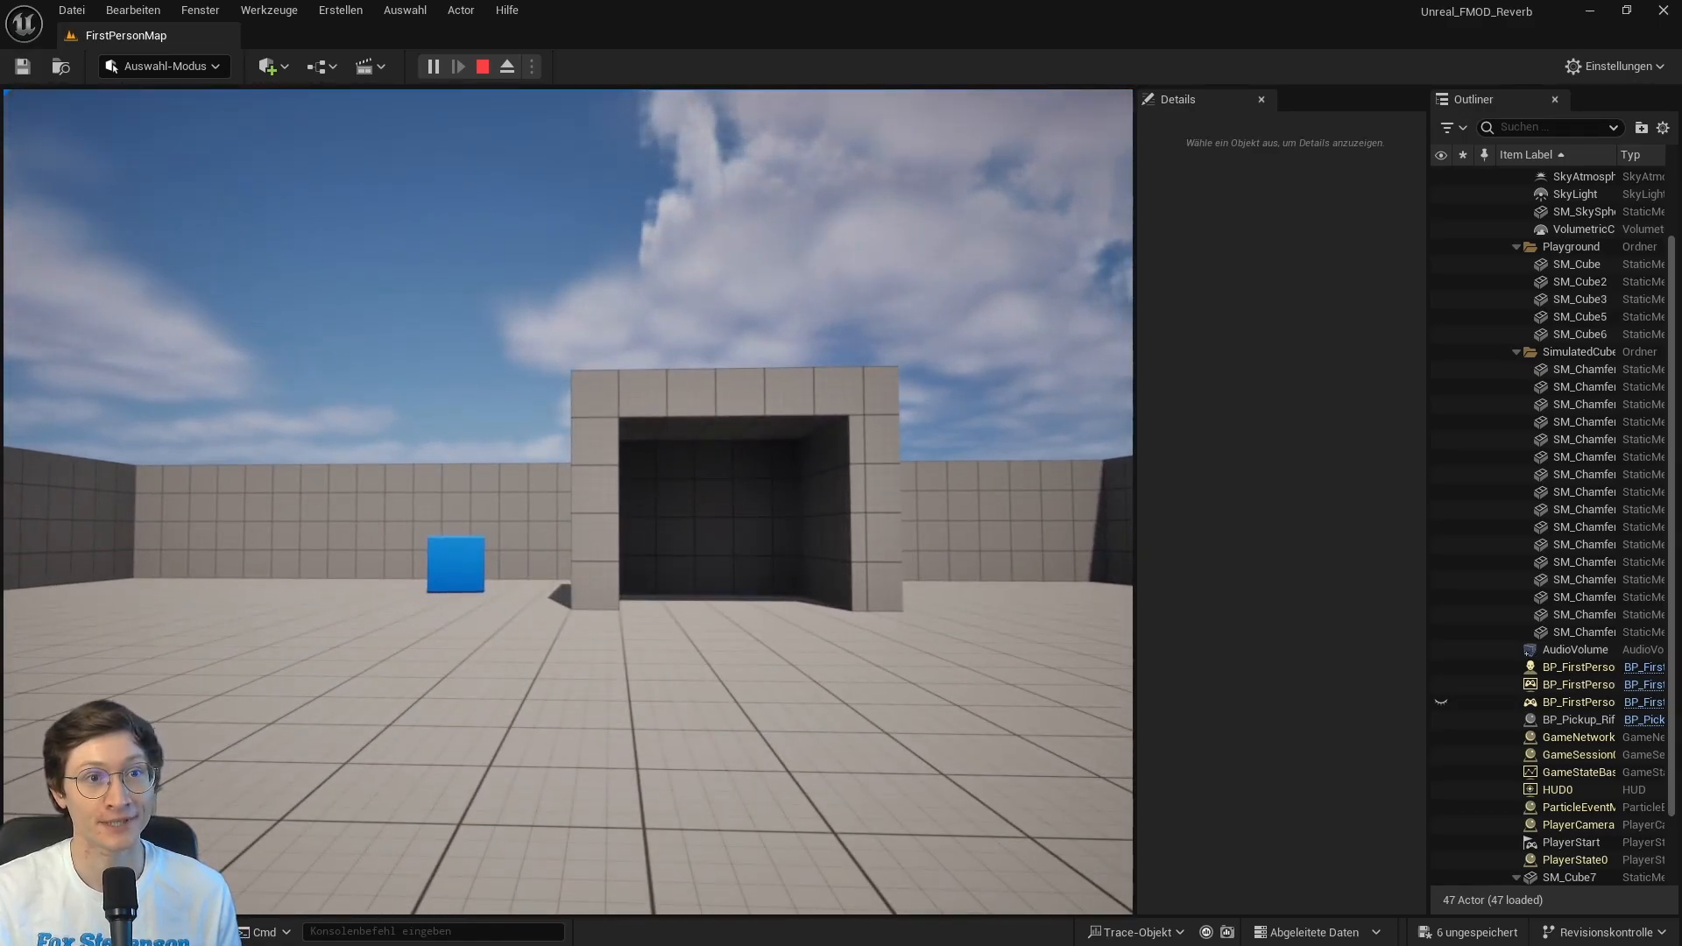
{"action": "key", "text": "Escape"}
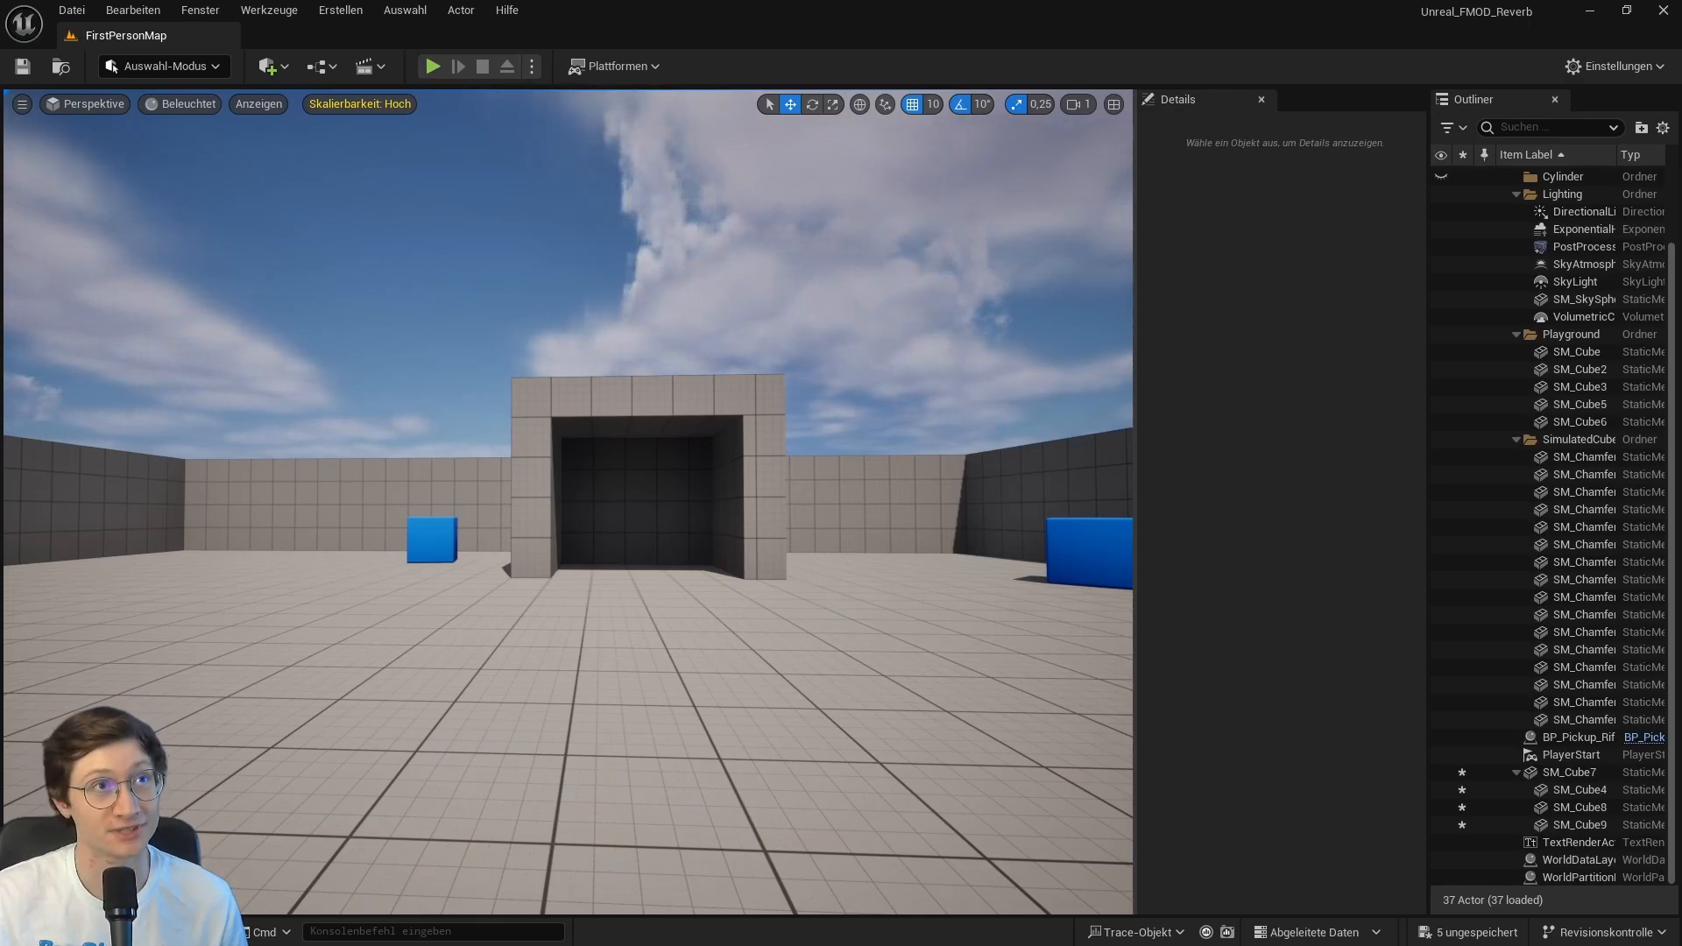
{"action": "key", "text": "w"}
{"action": "right_click_drag", "start_coordinate": [568, 502], "coordinate": [692, 525]}
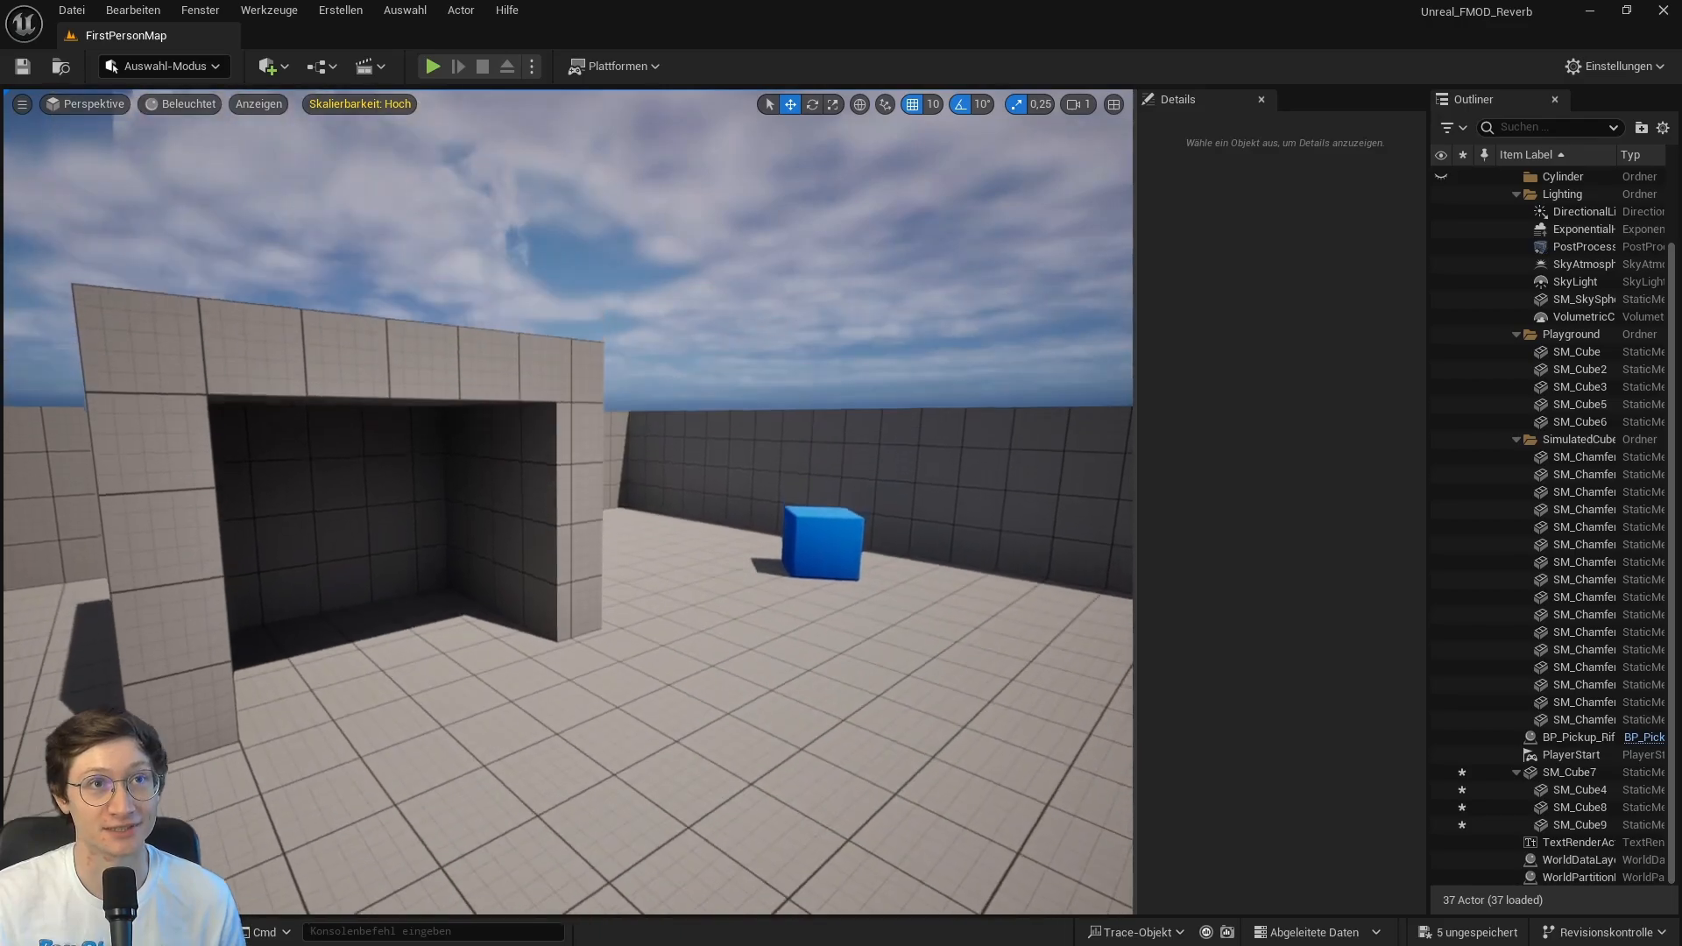
{"action": "right_click_drag", "start_coordinate": [805, 570], "coordinate": [749, 597]}
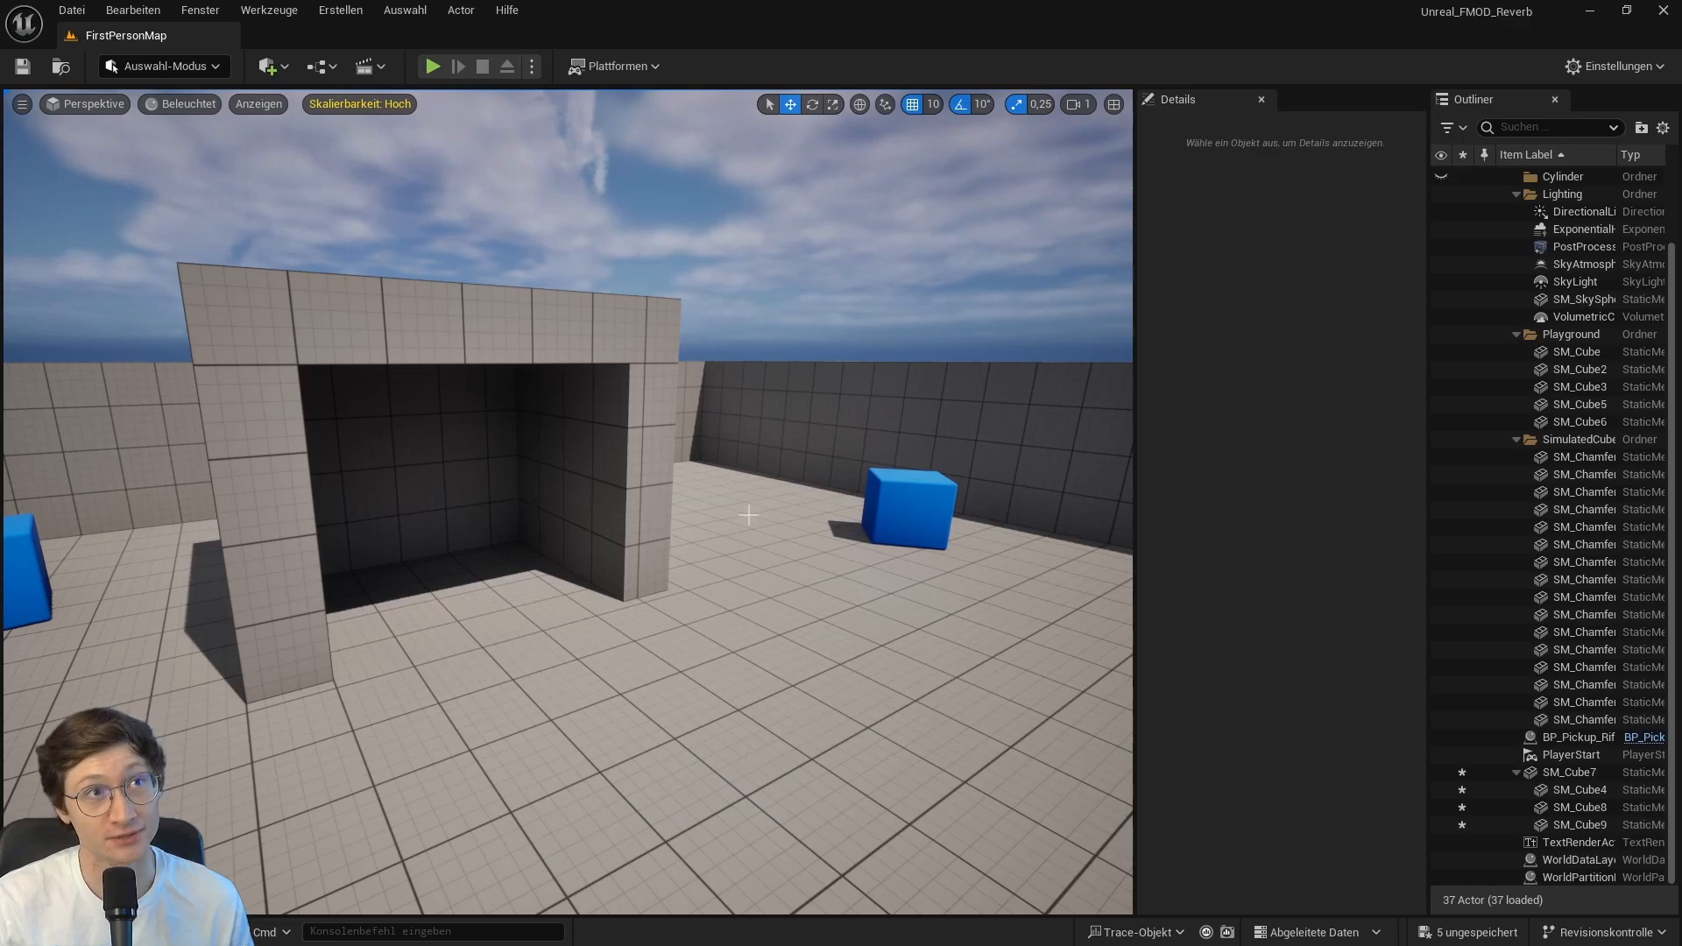
{"action": "key", "text": "s"}
{"action": "right_click_drag", "start_coordinate": [749, 515], "coordinate": [829, 533]}
{"action": "key", "text": "a"}
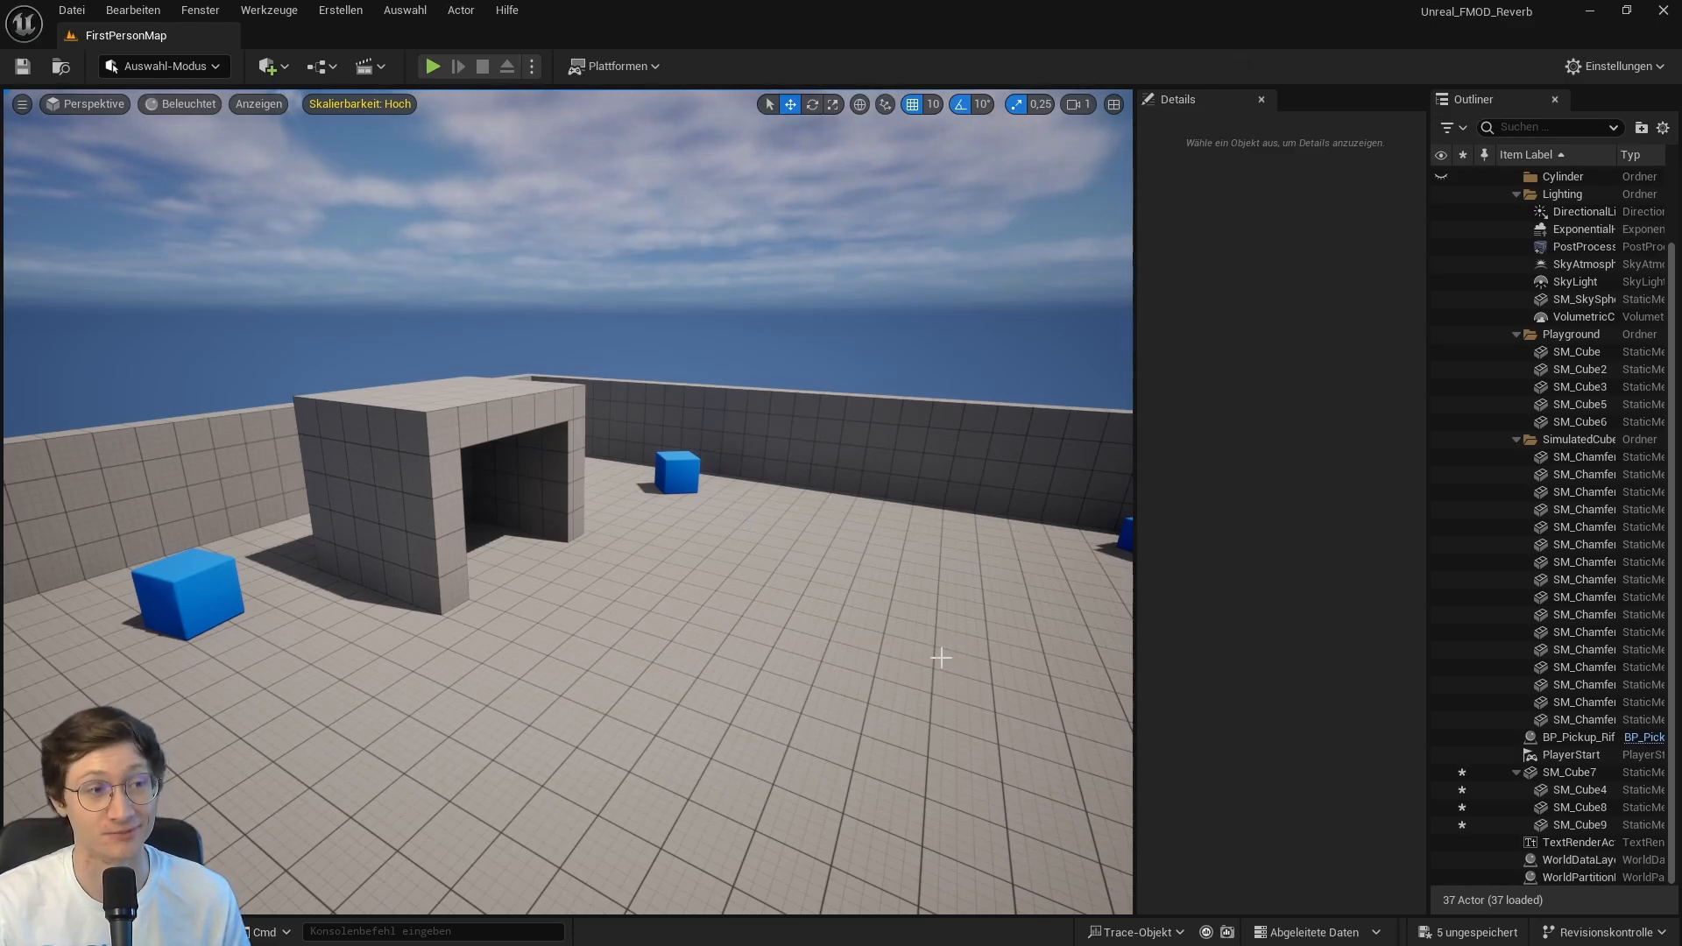
Step: Search the placeable actors for "trigger" and add a Trigger Box to the level
{"action": "key", "text": "s"}
{"action": "mouse_move", "coordinate": [568, 575]}
{"action": "right_mouse_down"}
{"action": "mouse_move", "coordinate": [481, 595]}
{"action": "mouse_move", "coordinate": [553, 605]}
{"action": "mouse_move", "coordinate": [568, 575]}
{"action": "right_mouse_up"}
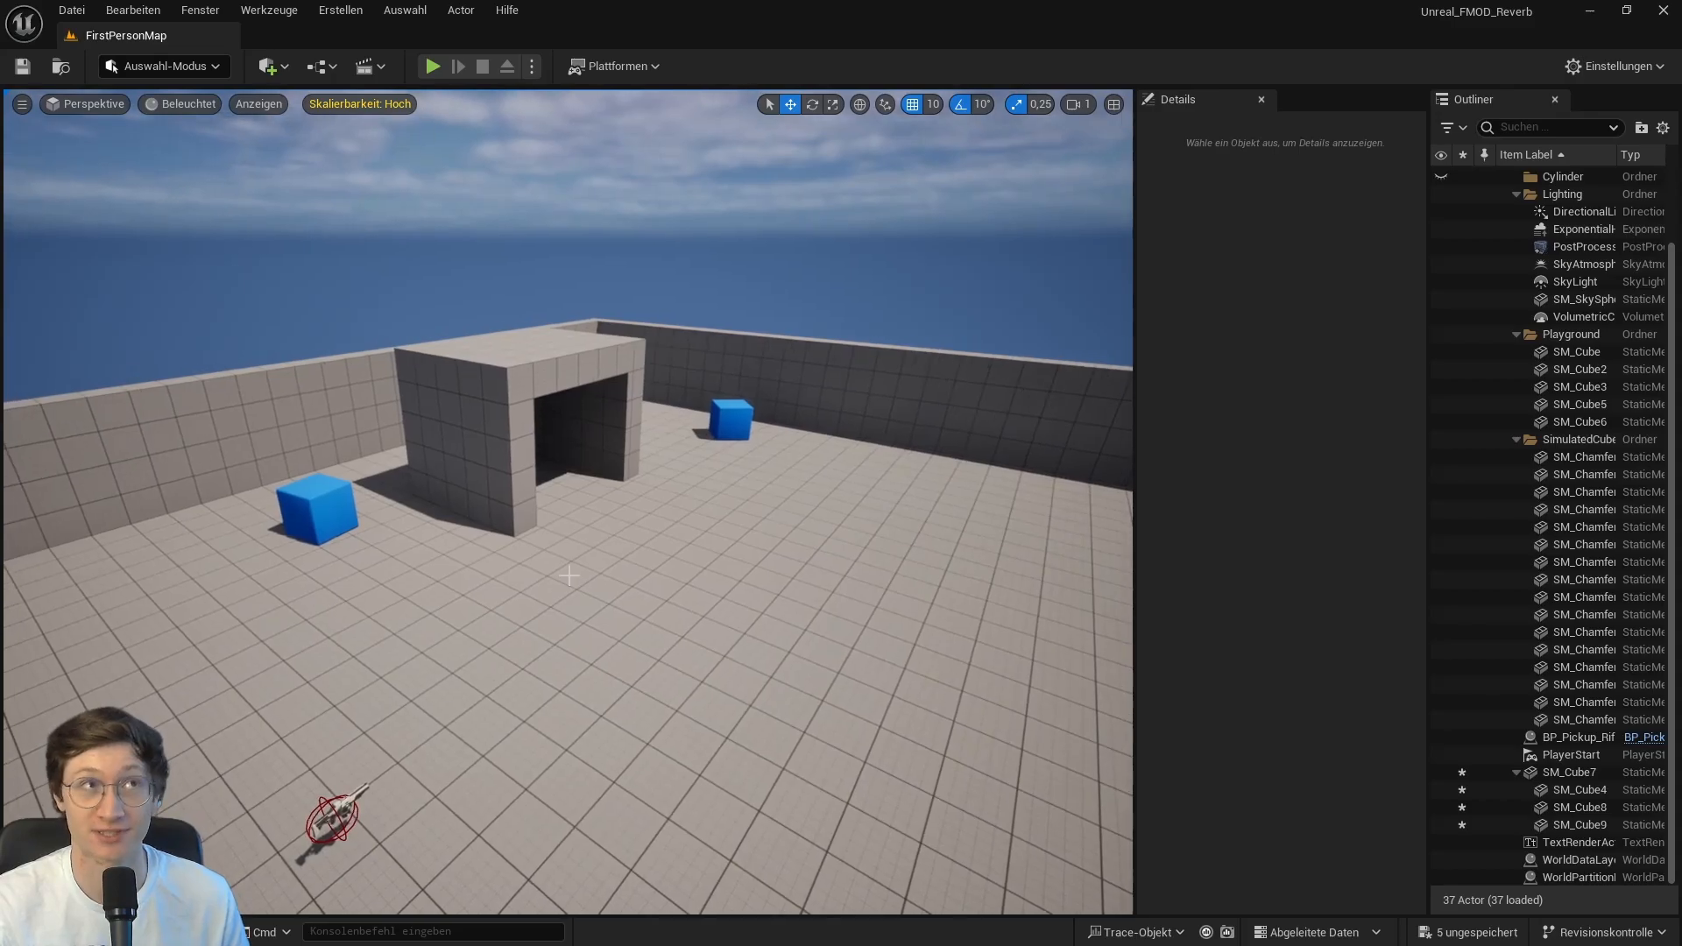
{"action": "right_click_drag", "start_coordinate": [888, 385], "coordinate": [861, 490]}
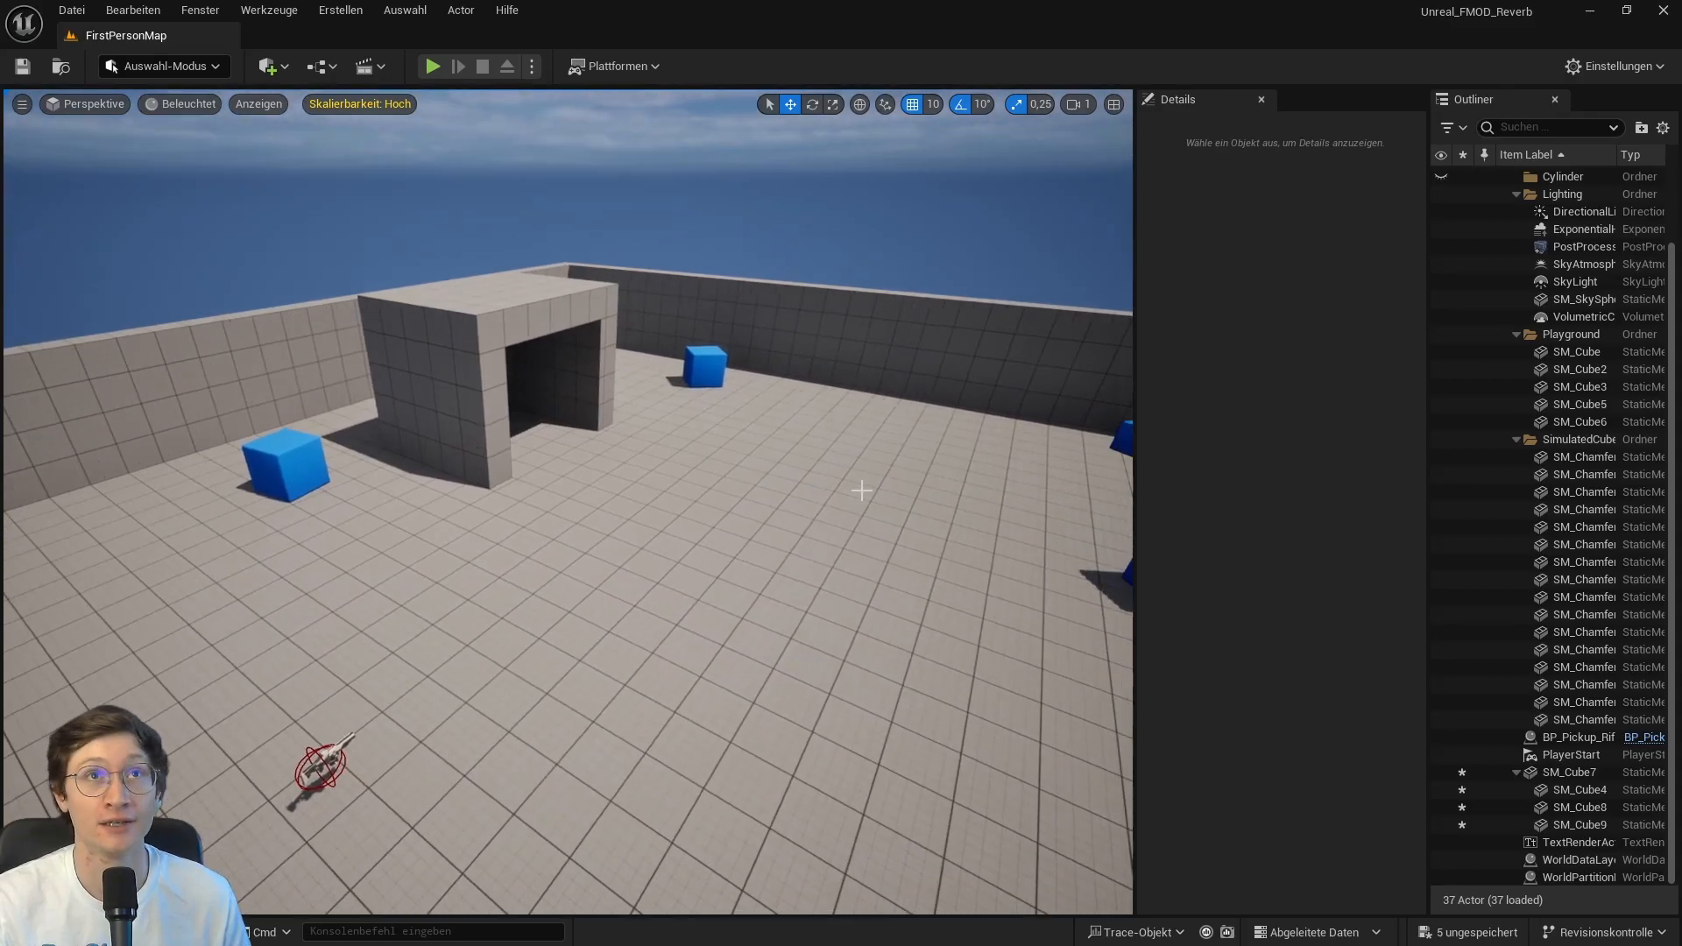
{"action": "left_click", "coordinate": [267, 67]}
{"action": "type", "text": "t"}
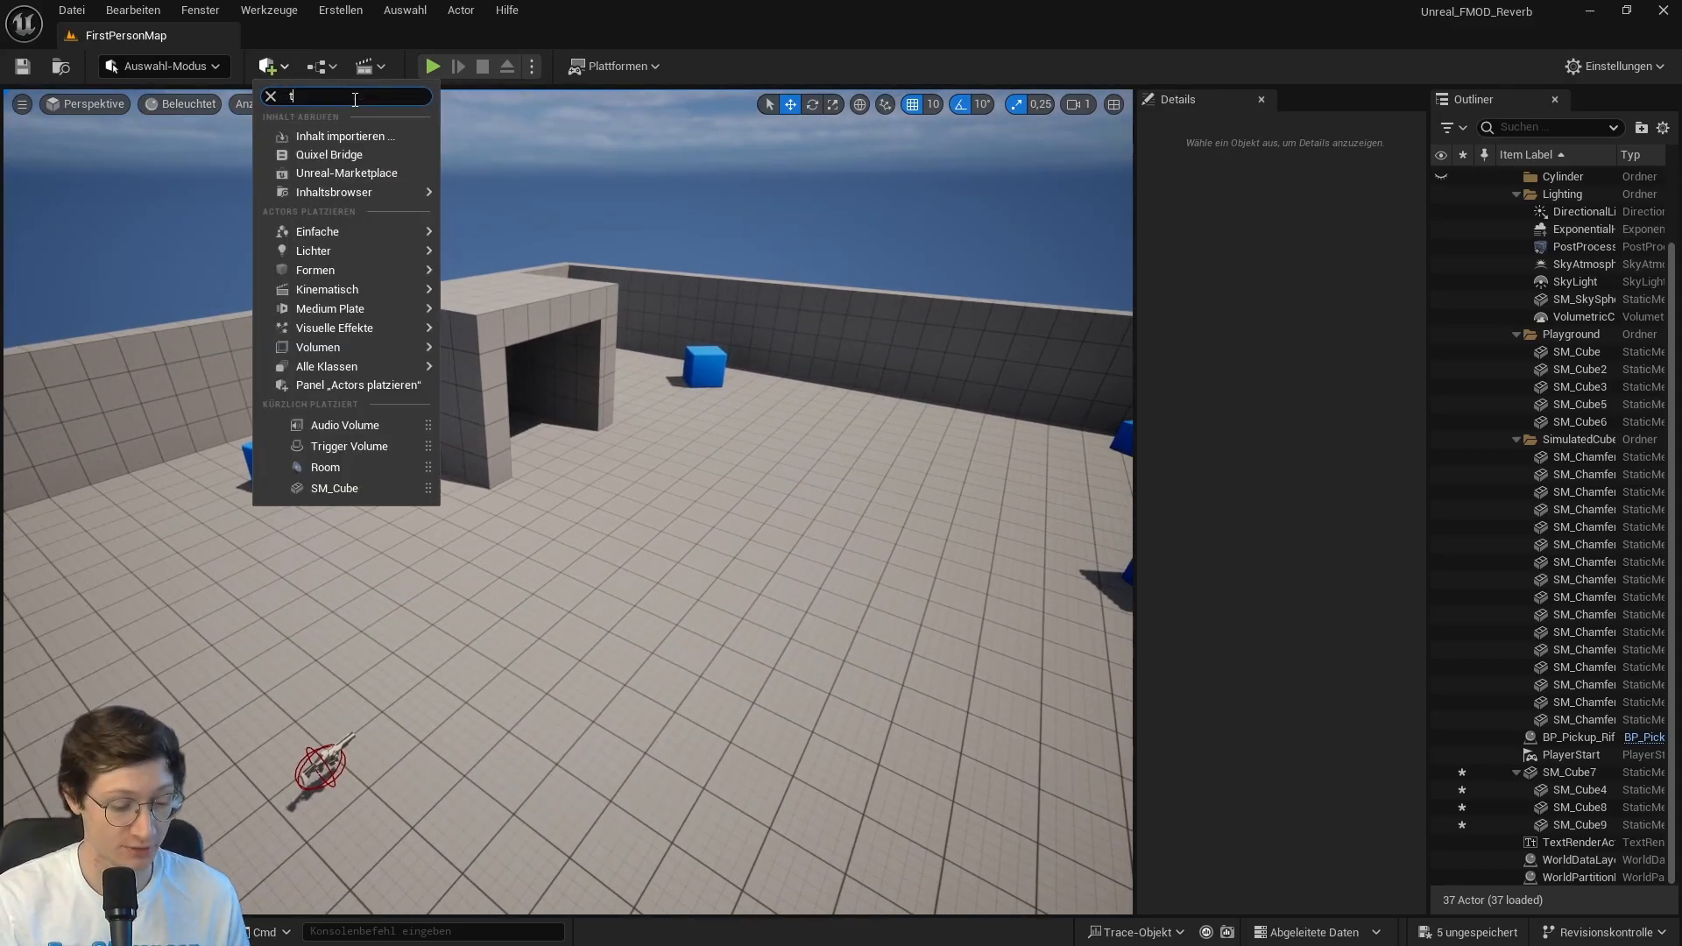
{"action": "type", "text": "rigger"}
{"action": "left_click", "coordinate": [350, 153]}
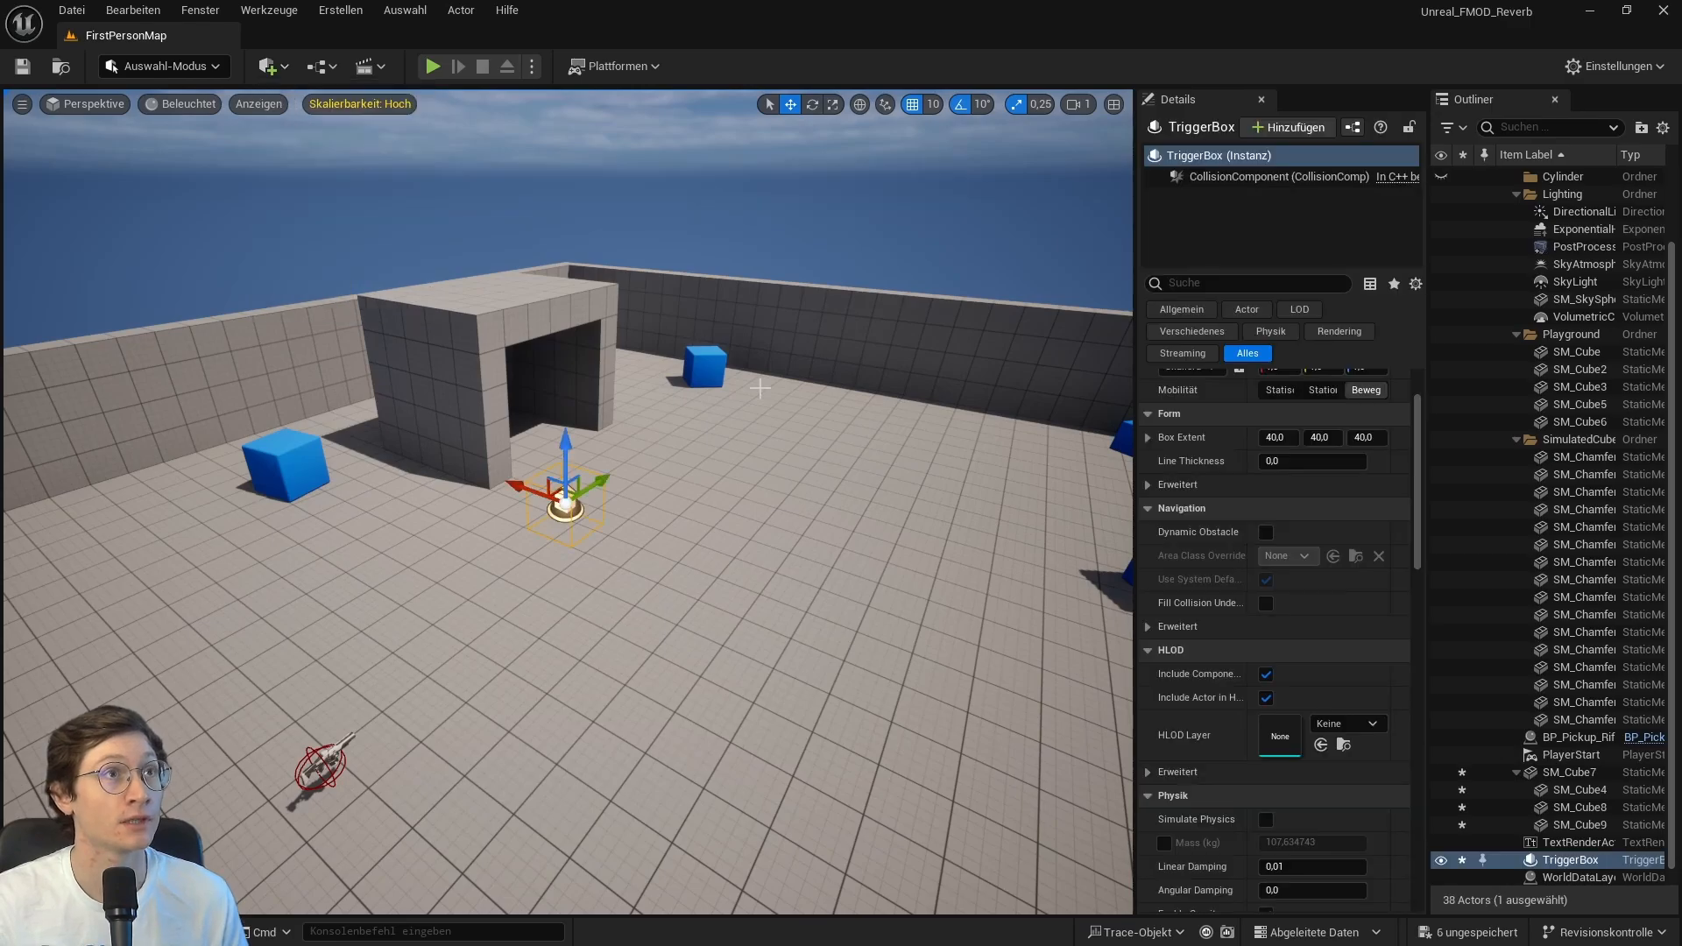
Step: Move the Trigger Box into the room and scale it to fill the interior, with a box extent of about 231 × 244 × 231
{"action": "mouse_move", "coordinate": [938, 423]}
{"action": "right_mouse_down"}
{"action": "mouse_move", "coordinate": [853, 394]}
{"action": "mouse_move", "coordinate": [938, 423]}
{"action": "right_mouse_up"}
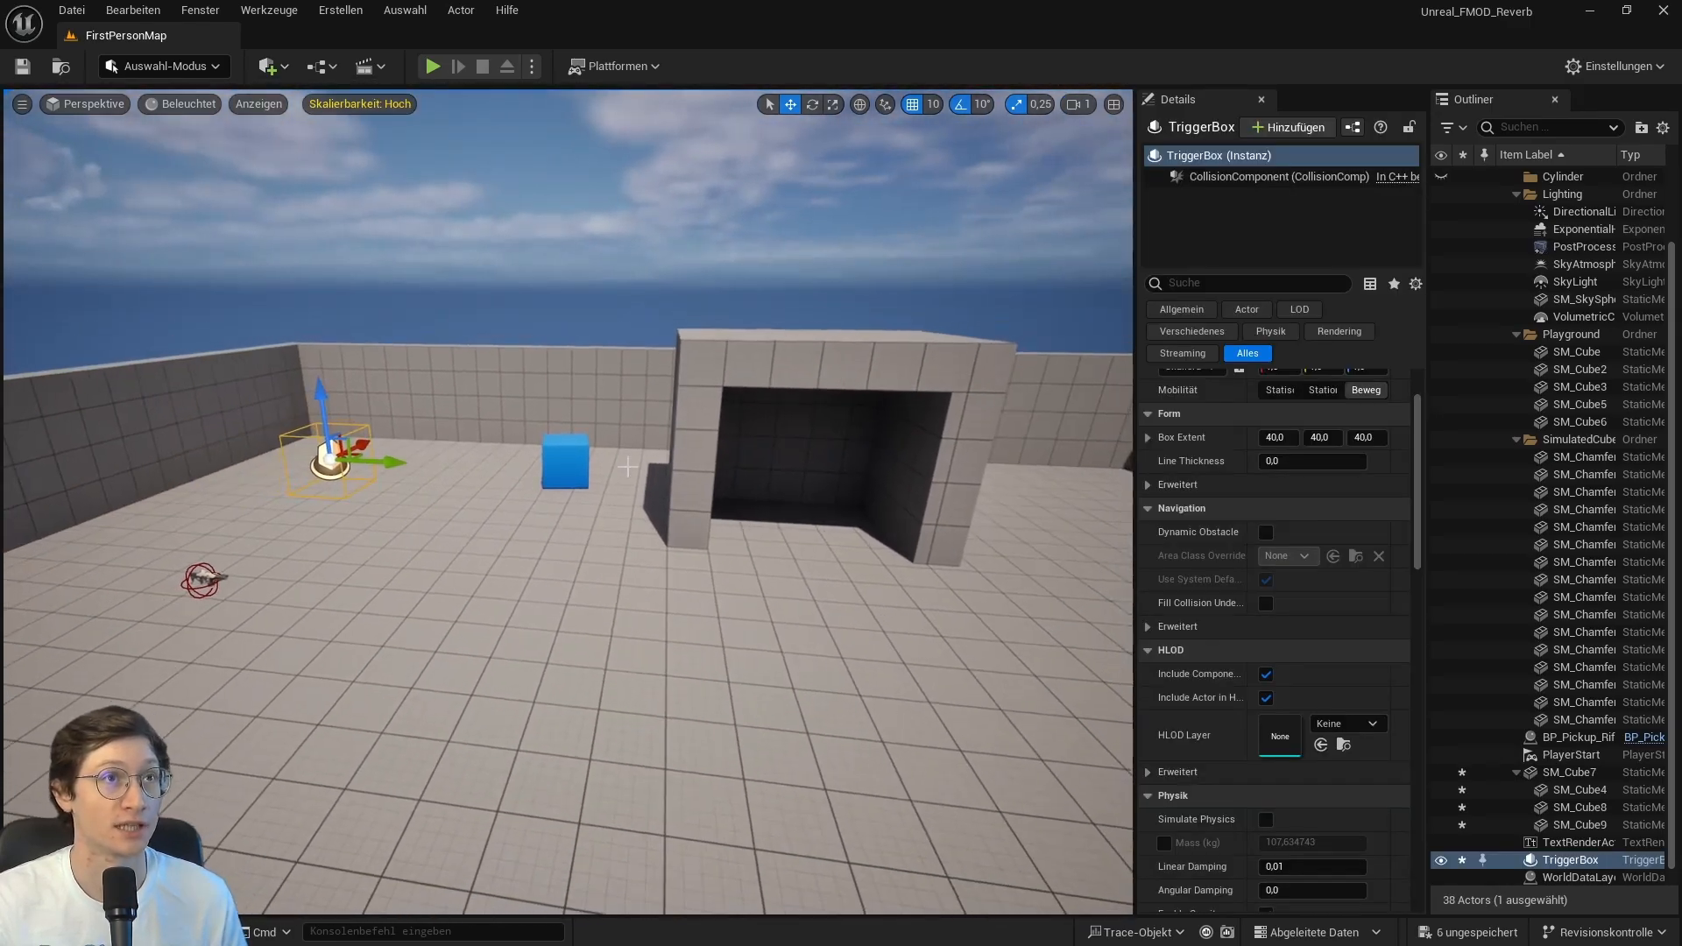
{"action": "left_click_drag", "start_coordinate": [399, 463], "coordinate": [722, 478]}
{"action": "right_click_drag", "start_coordinate": [722, 477], "coordinate": [841, 477]}
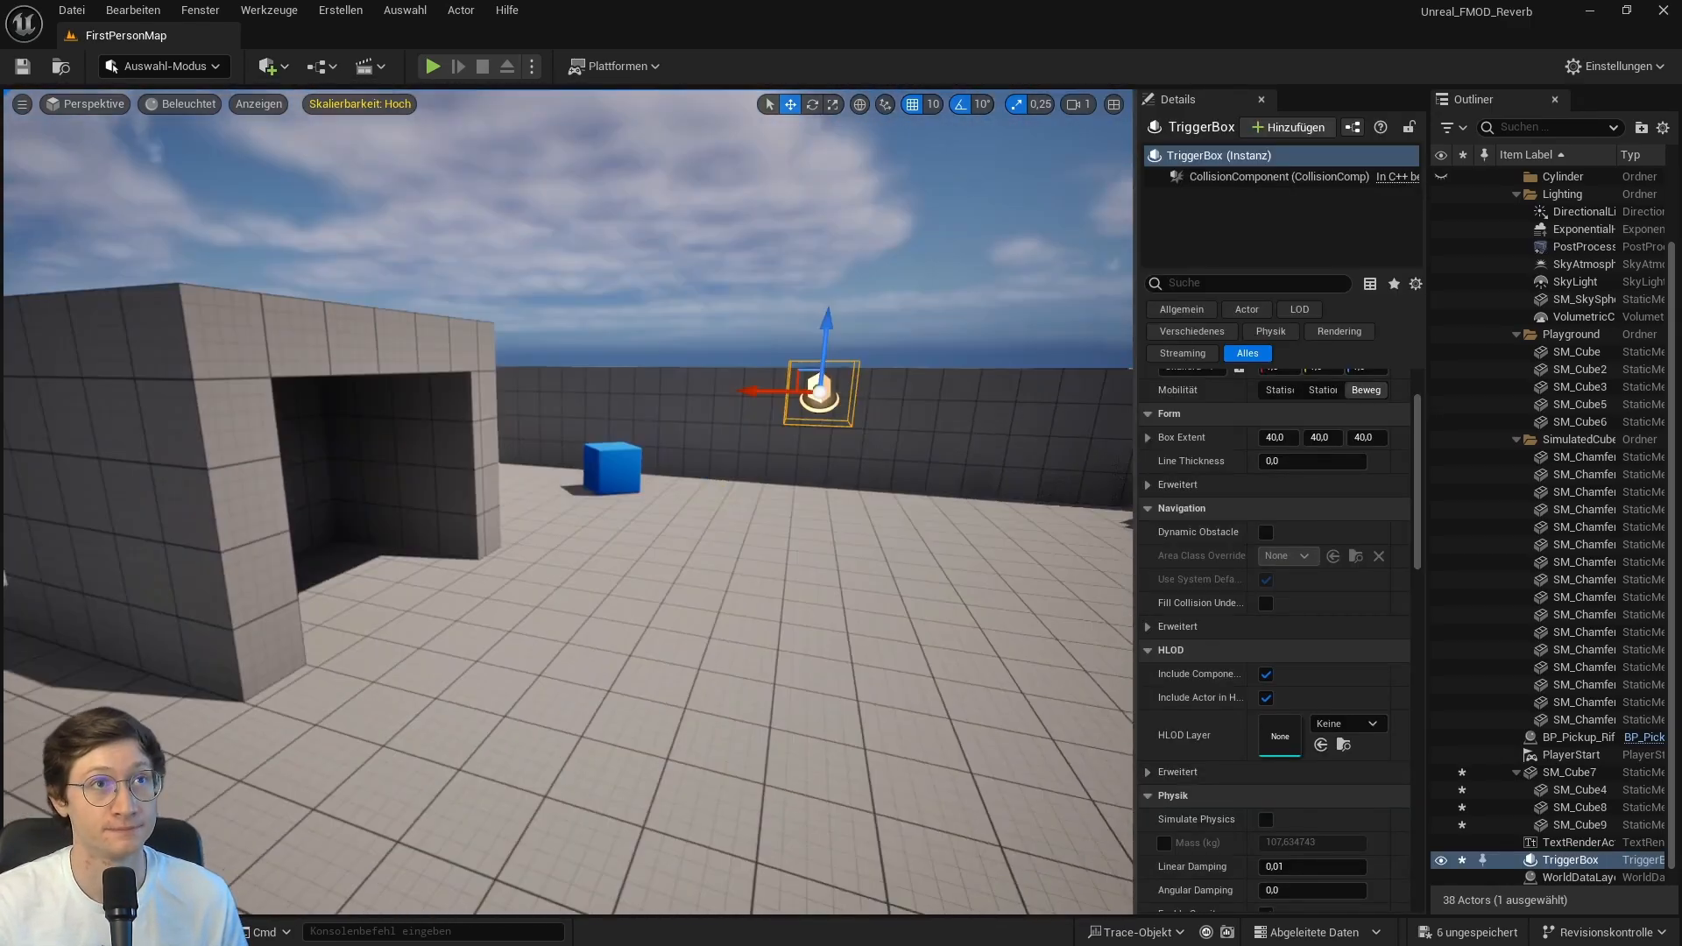
{"action": "key", "text": "r"}
{"action": "left_click_drag", "start_coordinate": [624, 511], "coordinate": [526, 496]}
{"action": "right_click_drag", "start_coordinate": [525, 497], "coordinate": [613, 478]}
{"action": "key", "text": "w"}
{"action": "left_click_drag", "start_coordinate": [512, 654], "coordinate": [525, 654]}
{"action": "key", "text": "r"}
{"action": "right_click_drag", "start_coordinate": [607, 650], "coordinate": [525, 650]}
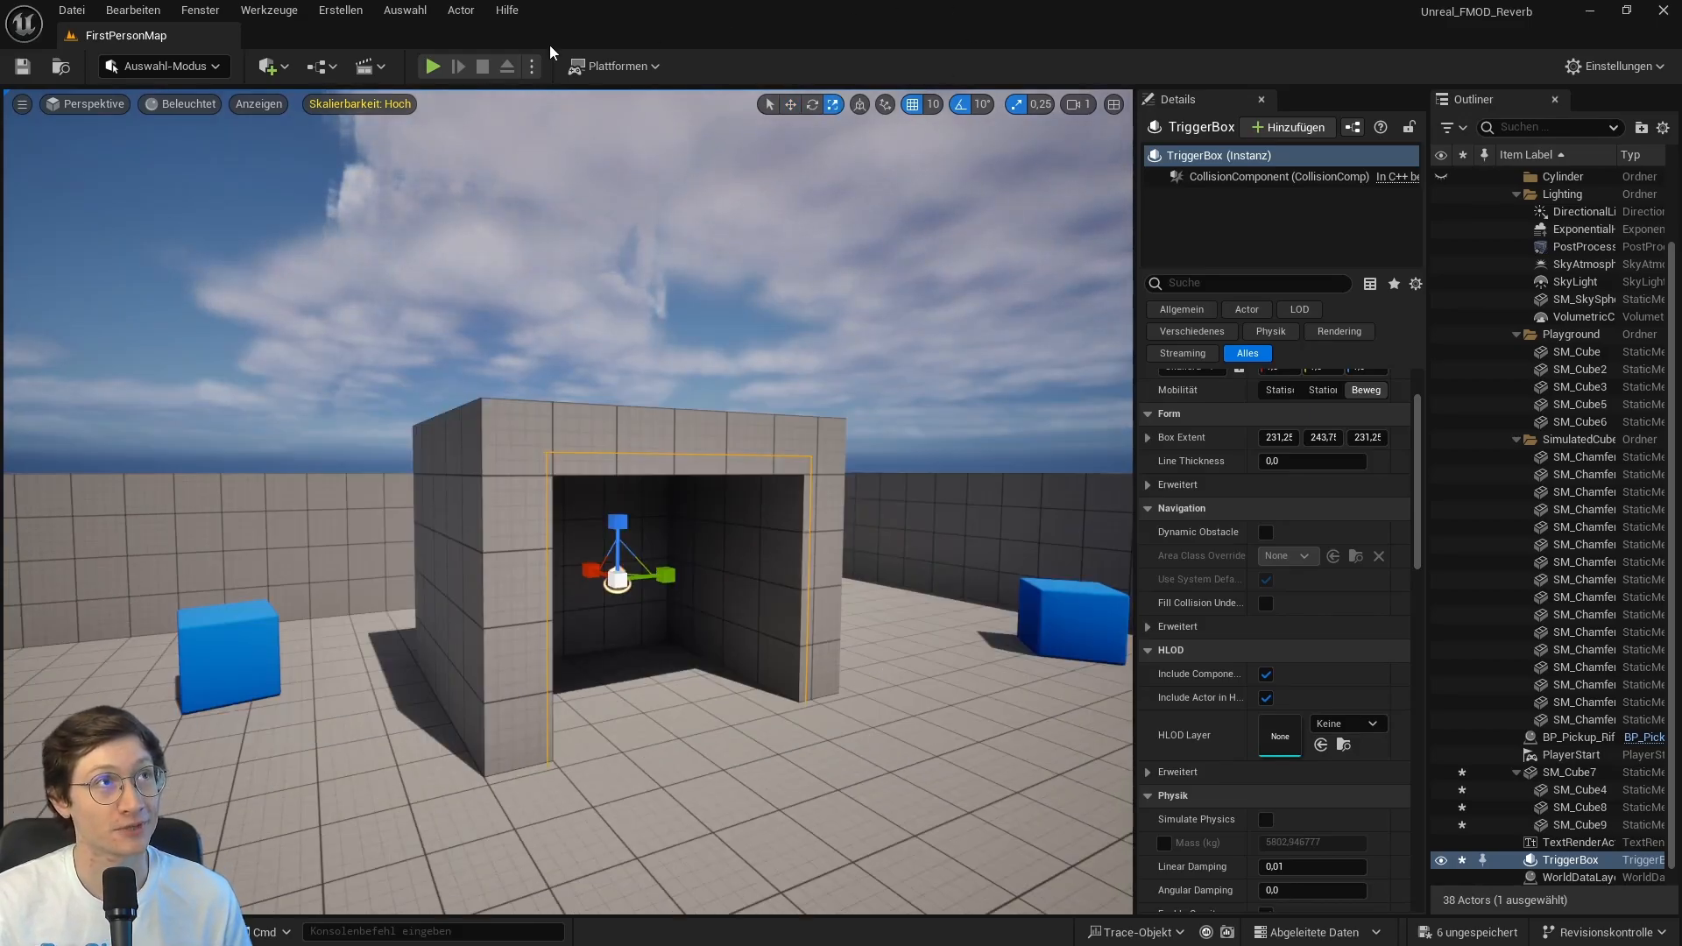
Step: Open the Level Blueprint with the Trigger Box still selected and maximise its editor window
{"action": "left_click", "coordinate": [336, 74]}
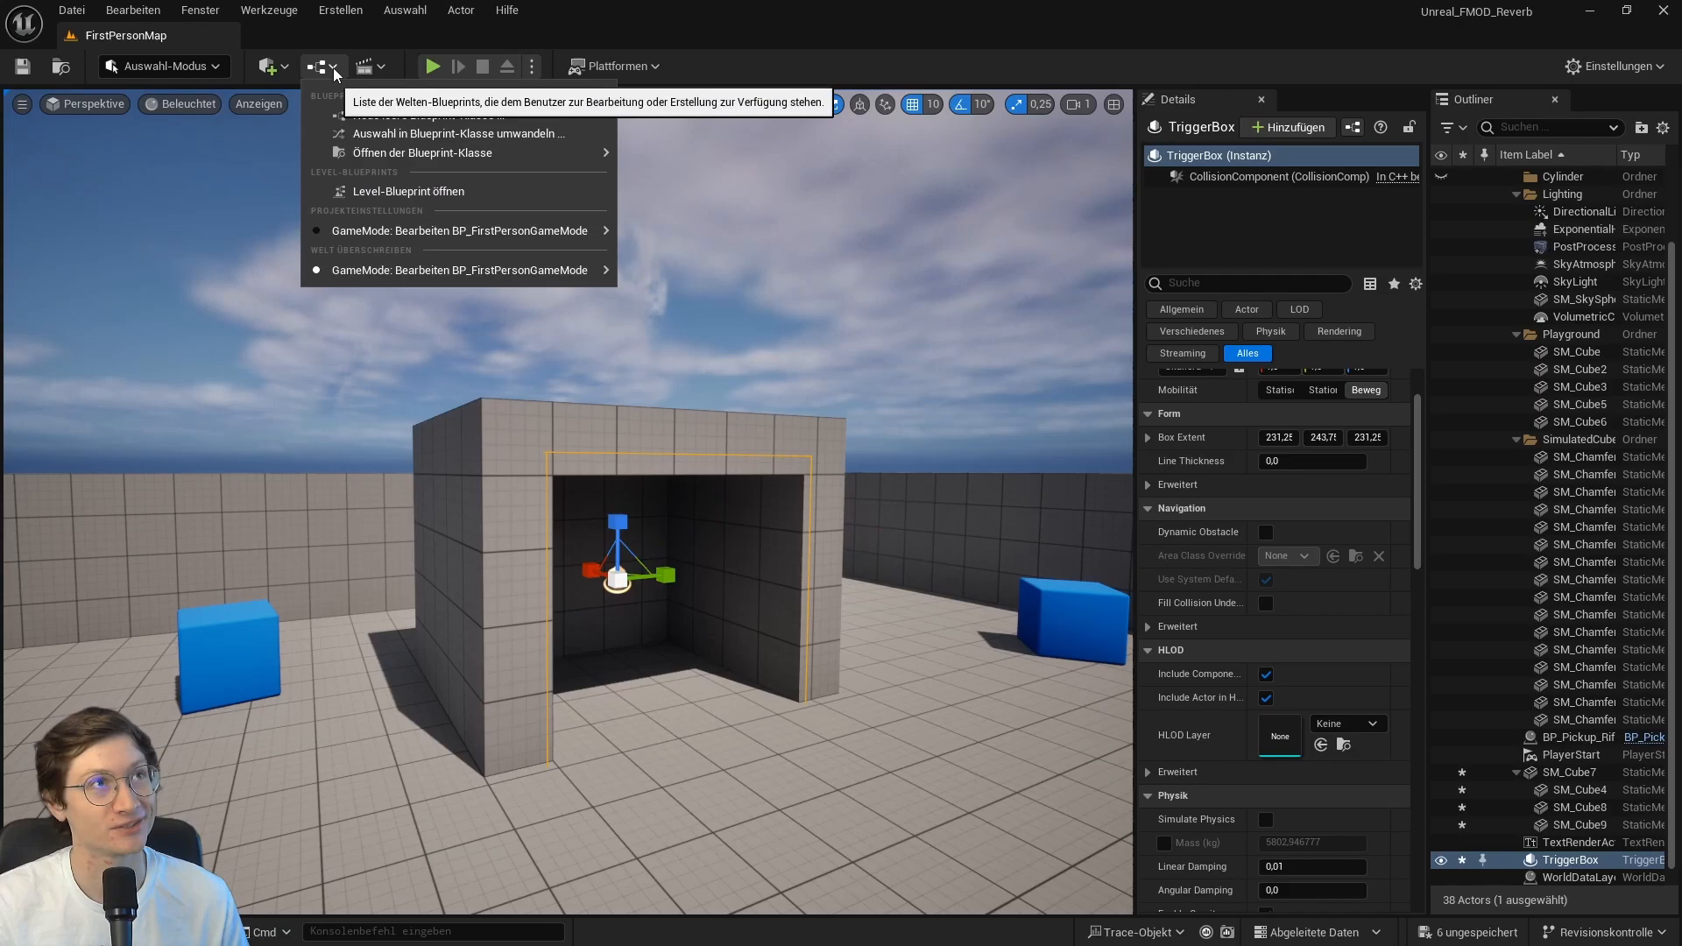
{"action": "left_click", "coordinate": [419, 195]}
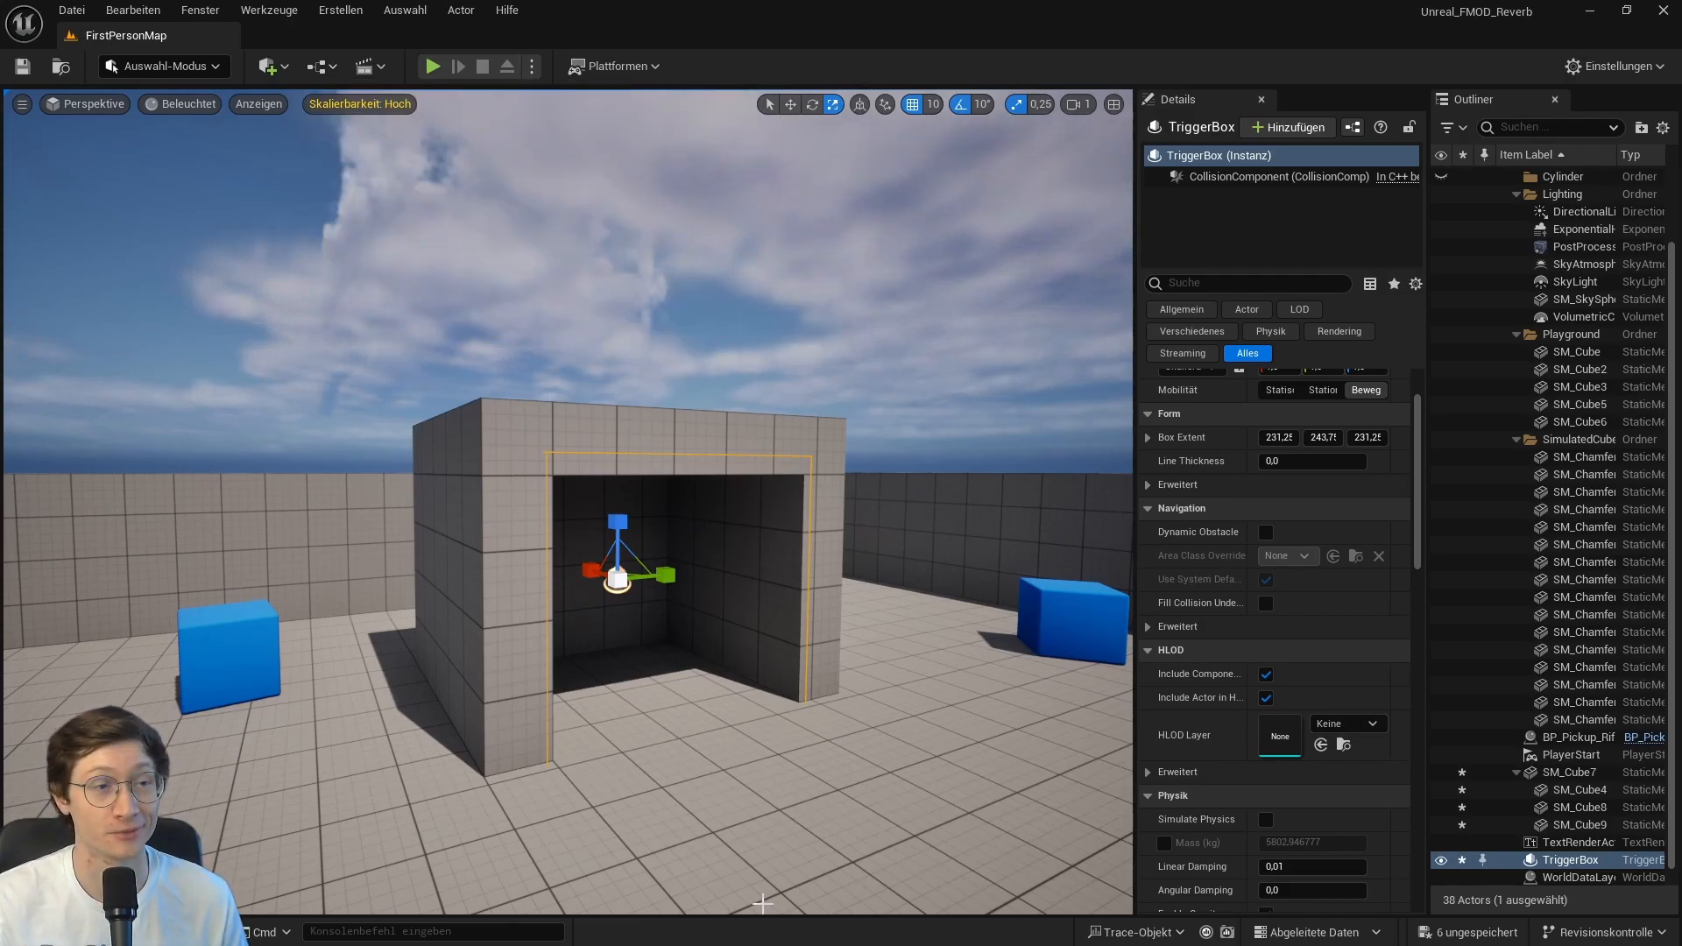
{"action": "left_click_drag", "start_coordinate": [438, 945], "coordinate": [886, 87]}
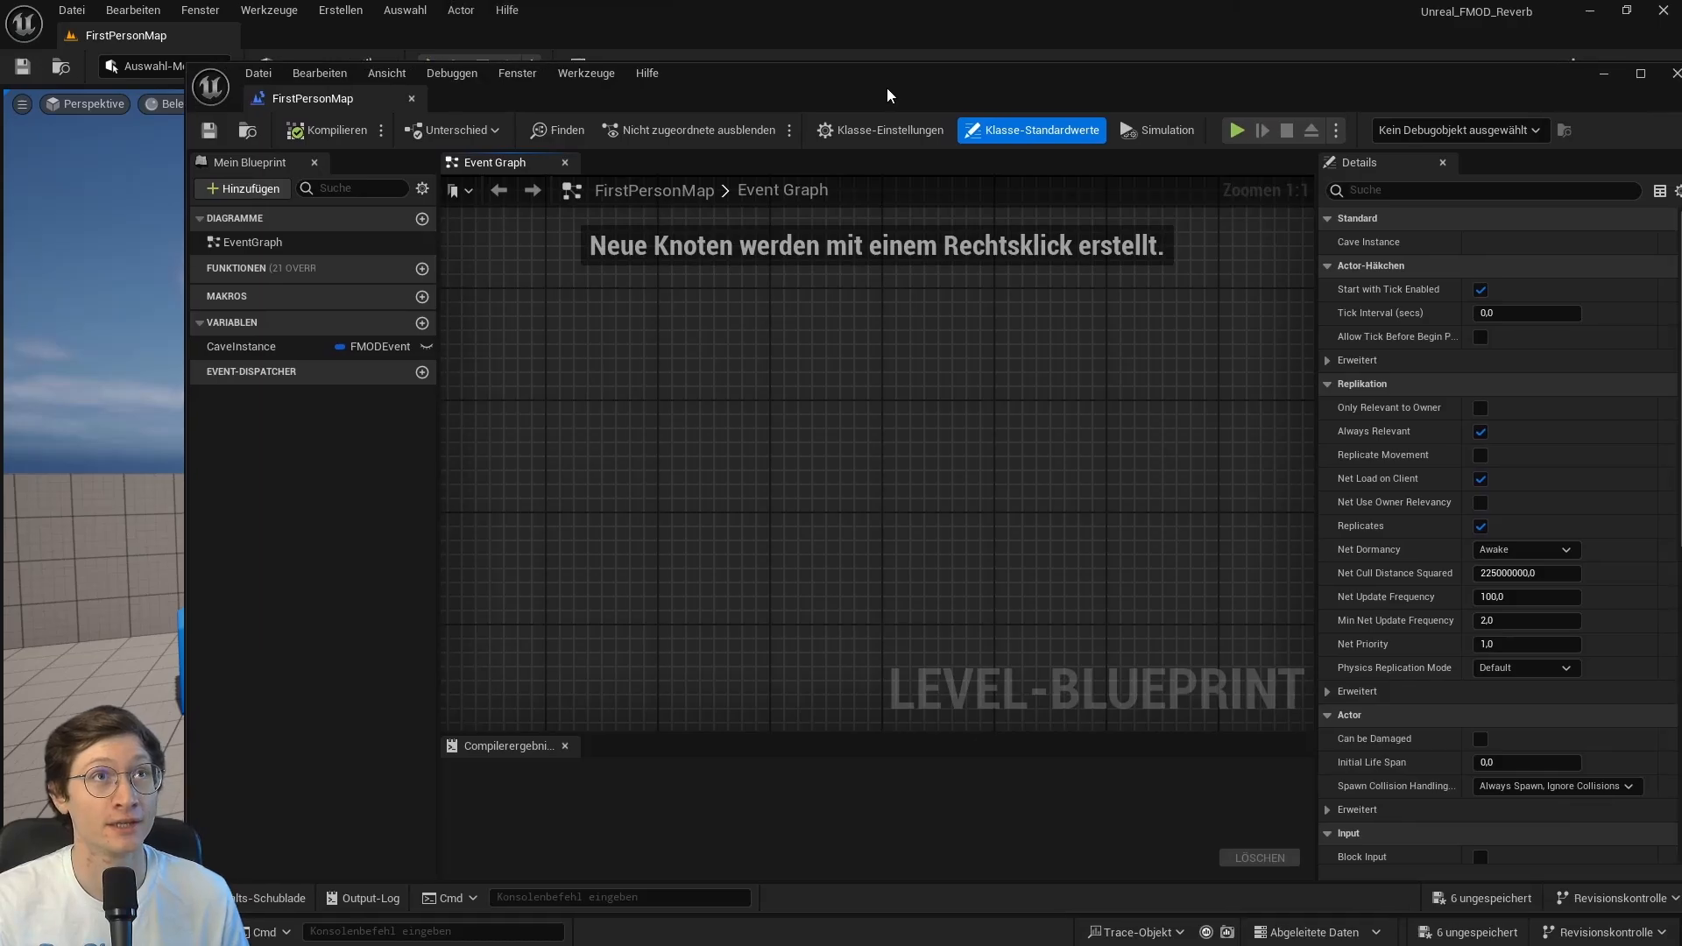
{"action": "double_click", "coordinate": [886, 87]}
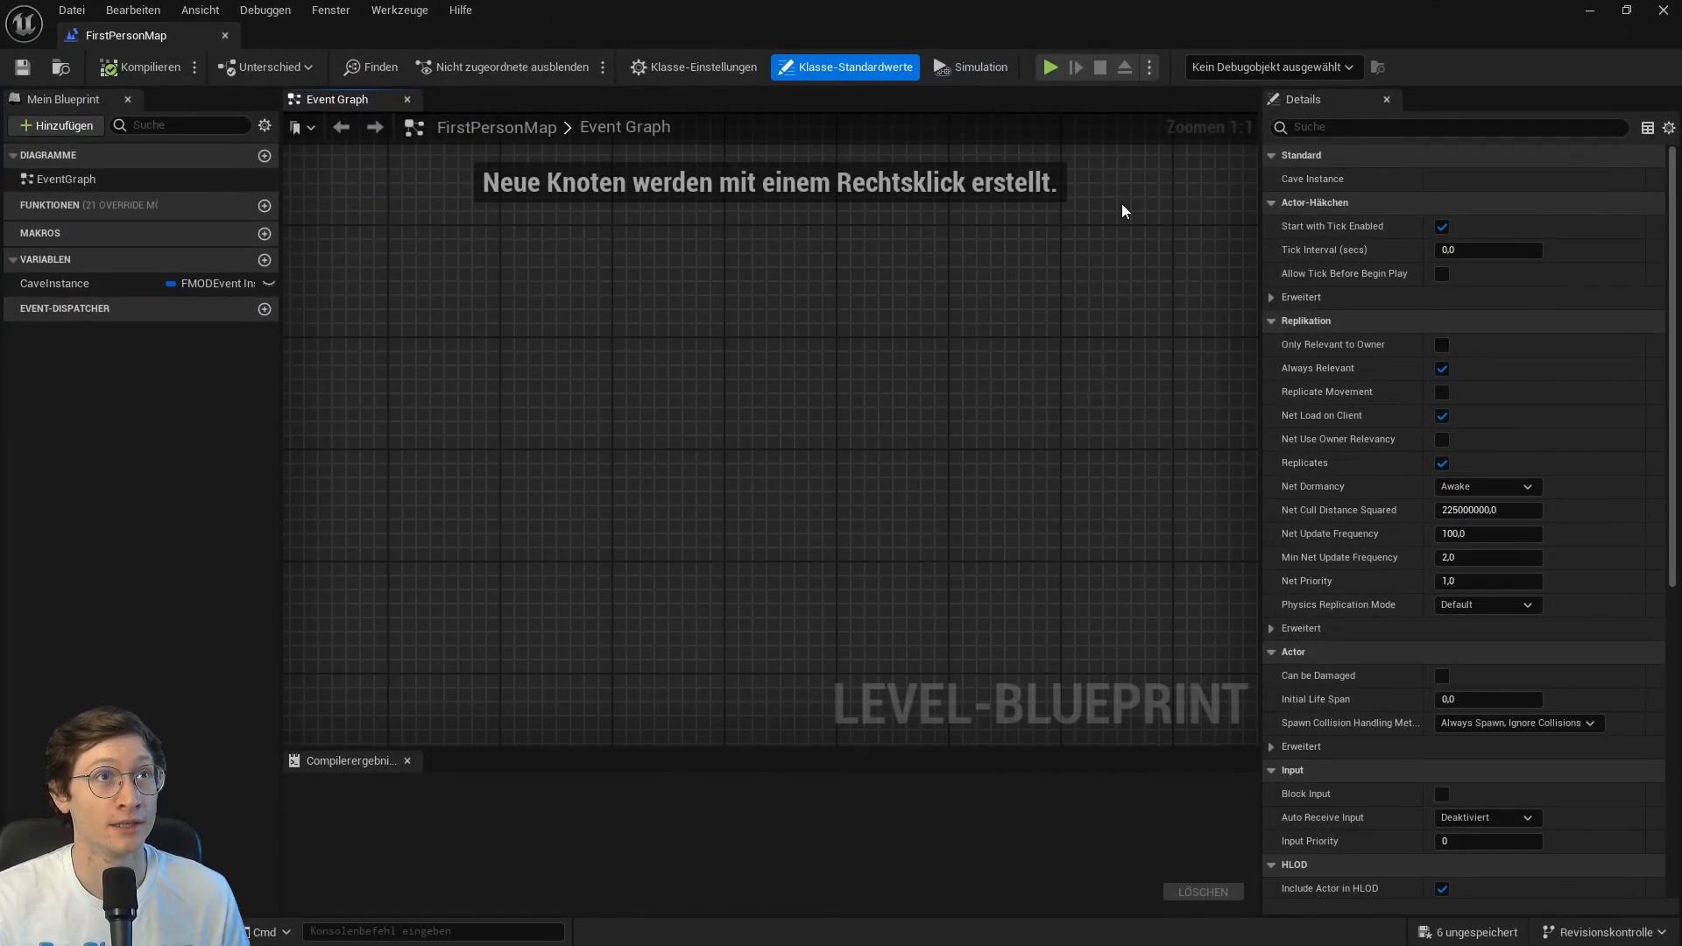
Step: Add an On Actor Begin Overlap event for the Trigger Box and place it at the start of the event graph
{"action": "right_click", "coordinate": [593, 358]}
{"action": "left_click", "coordinate": [604, 410]}
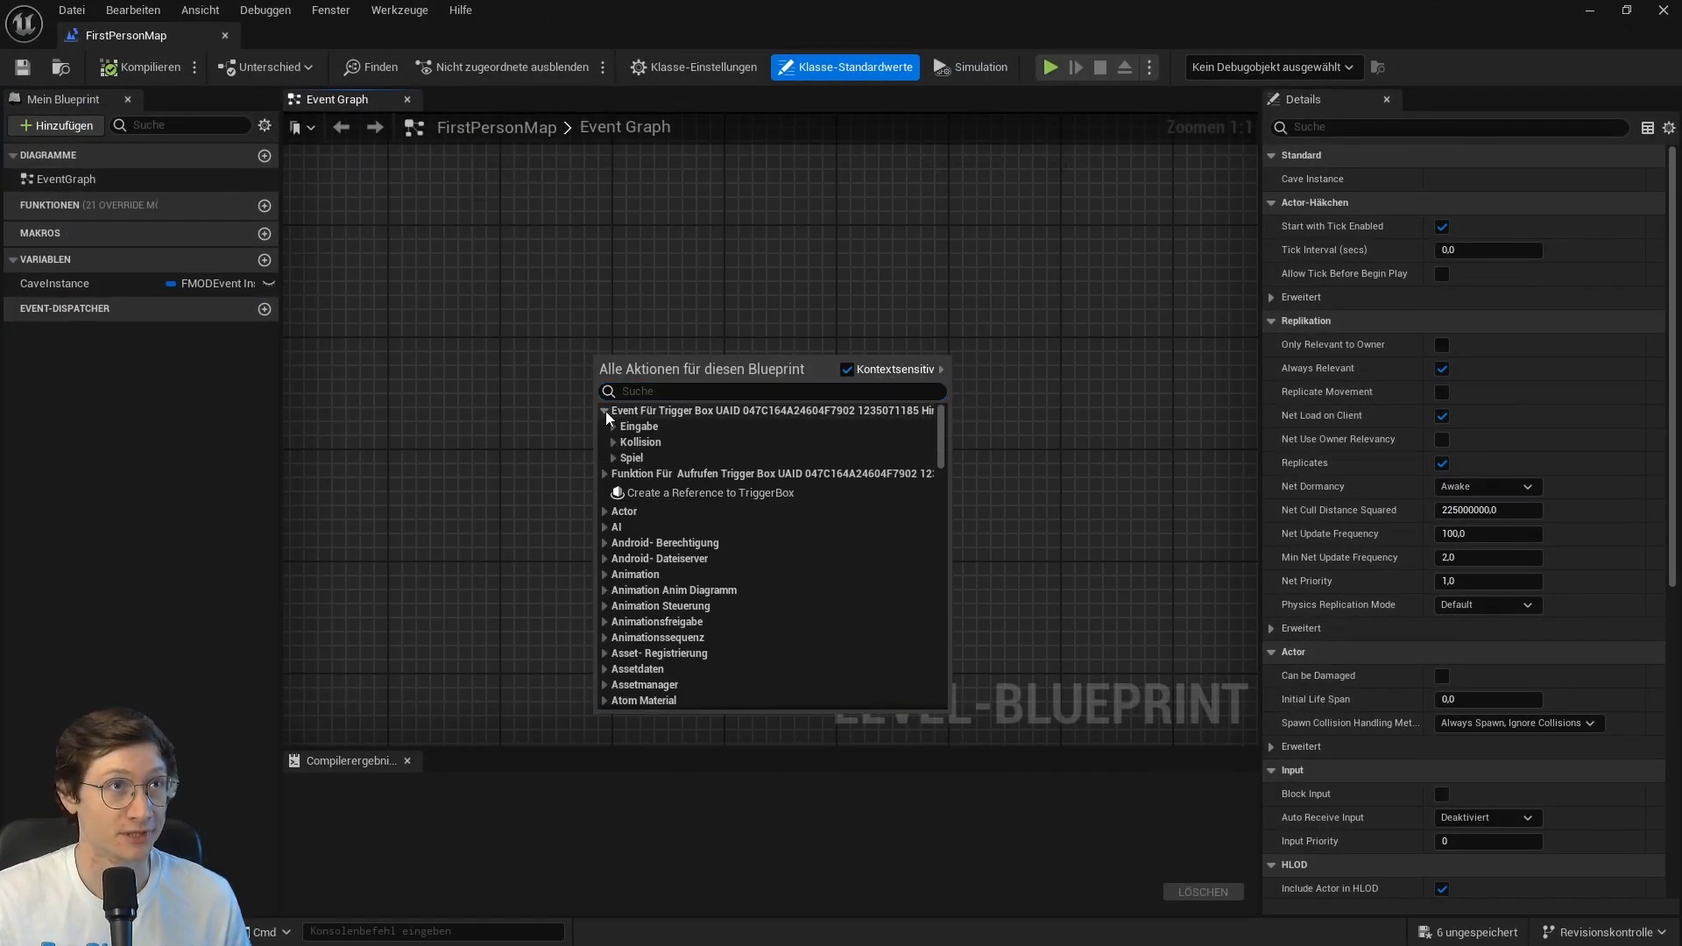
{"action": "left_click", "coordinate": [613, 427]}
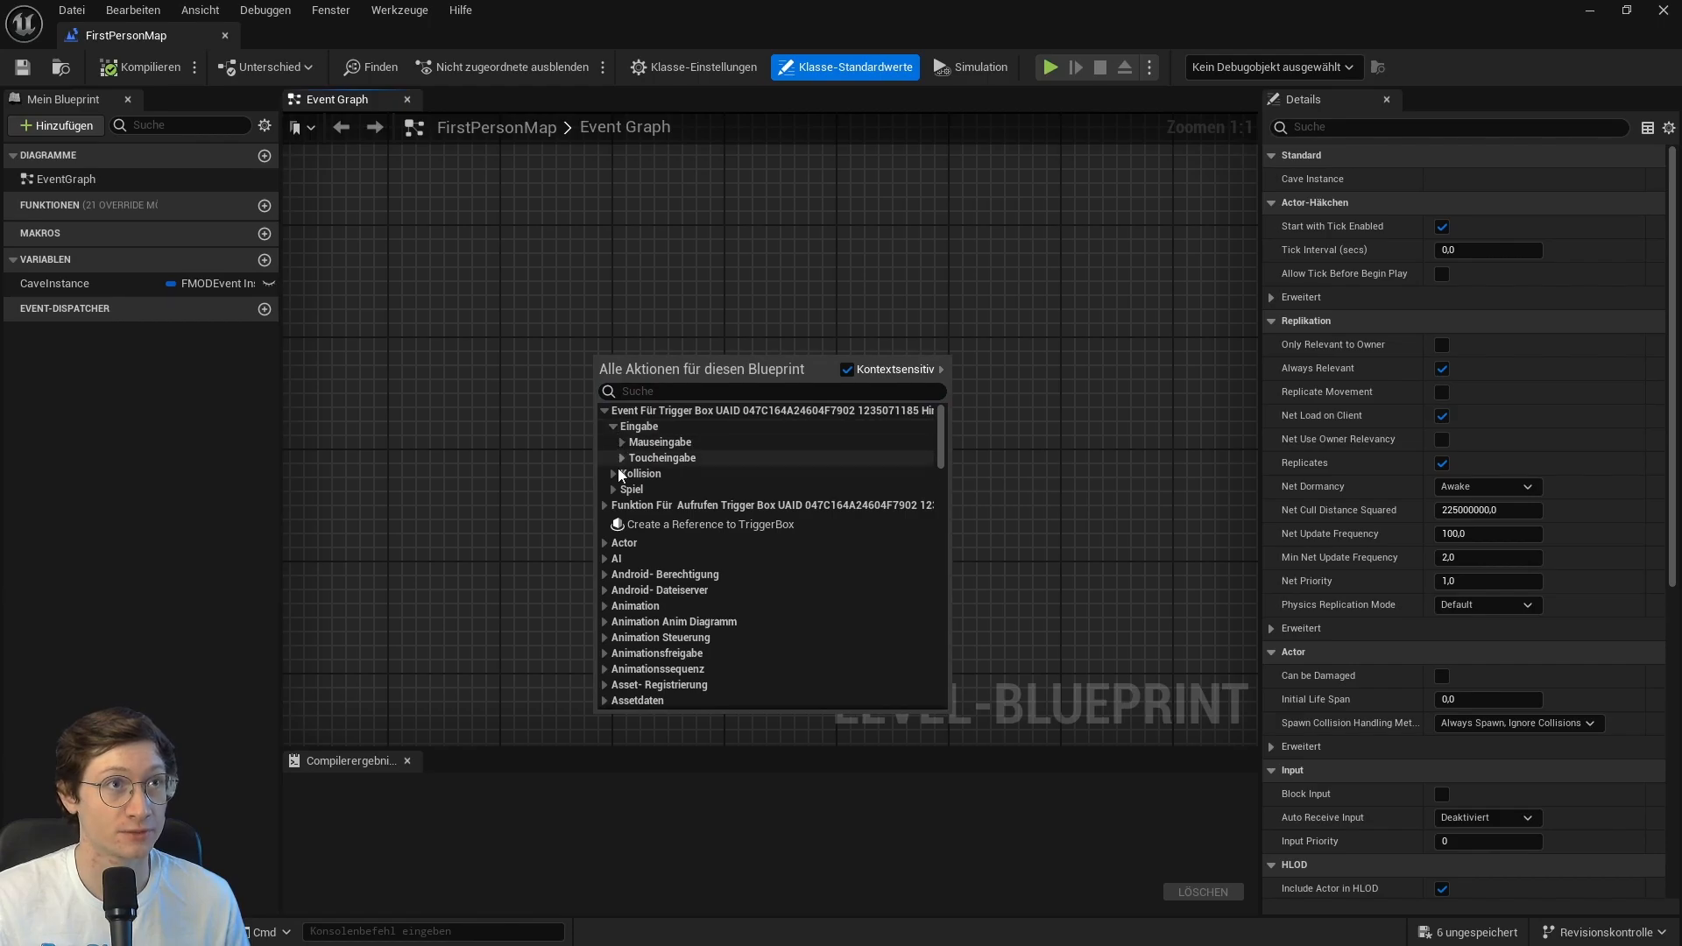
{"action": "left_click", "coordinate": [616, 474]}
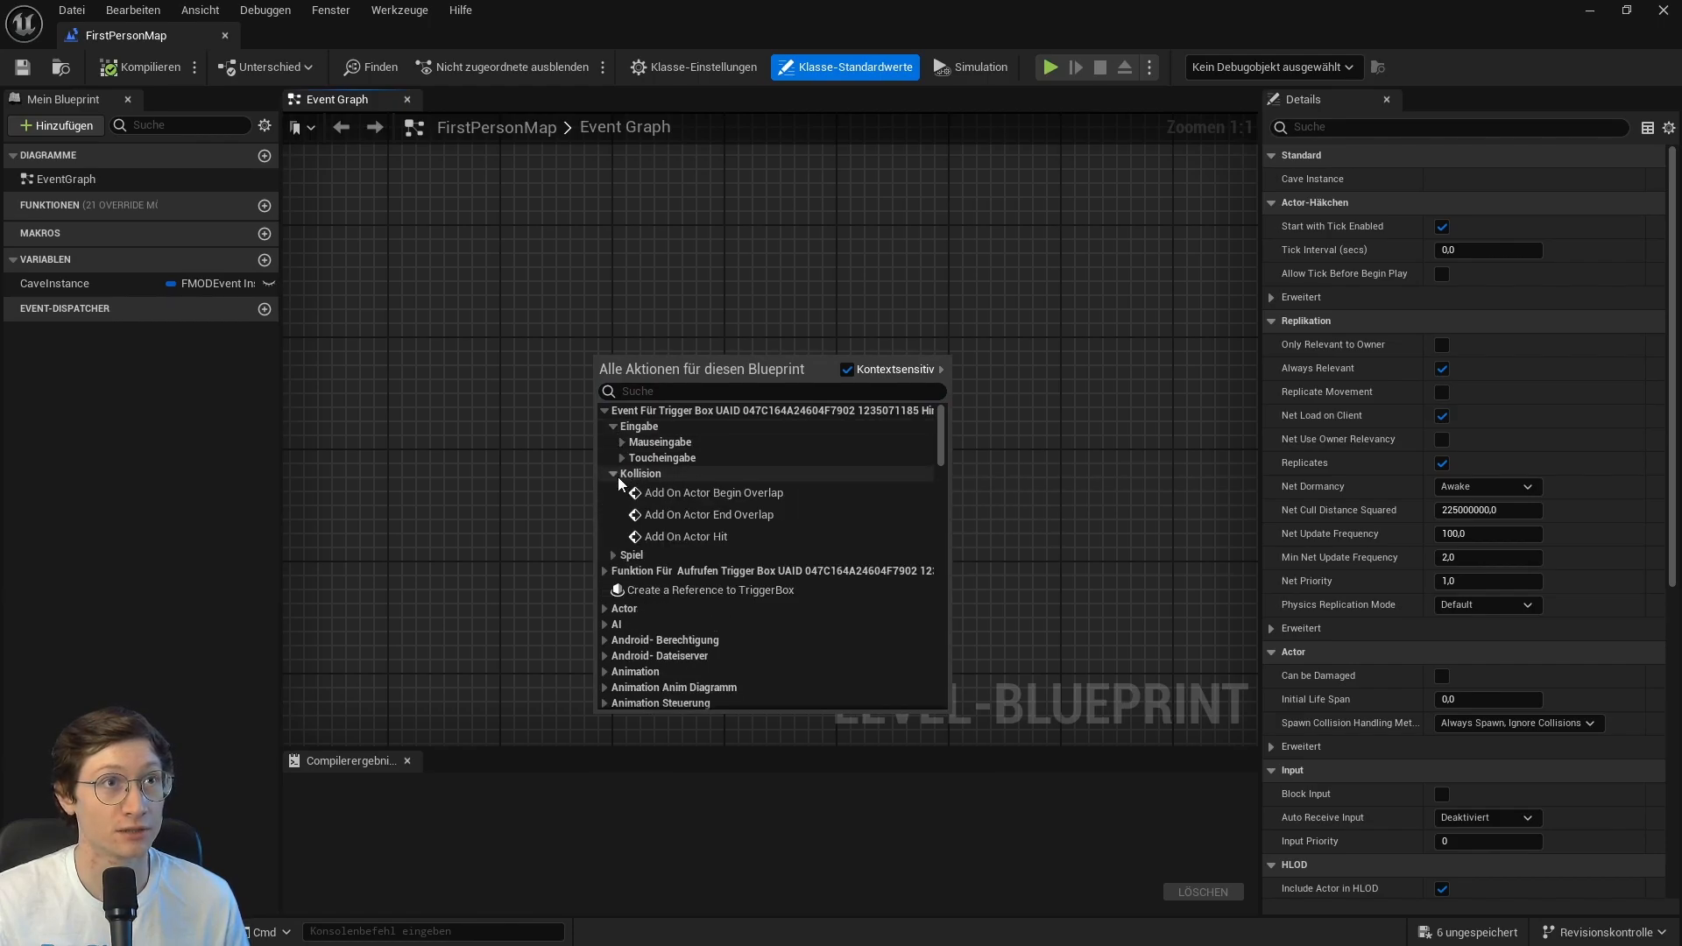
{"action": "left_click", "coordinate": [770, 493]}
{"action": "left_click_drag", "start_coordinate": [657, 368], "coordinate": [376, 341]}
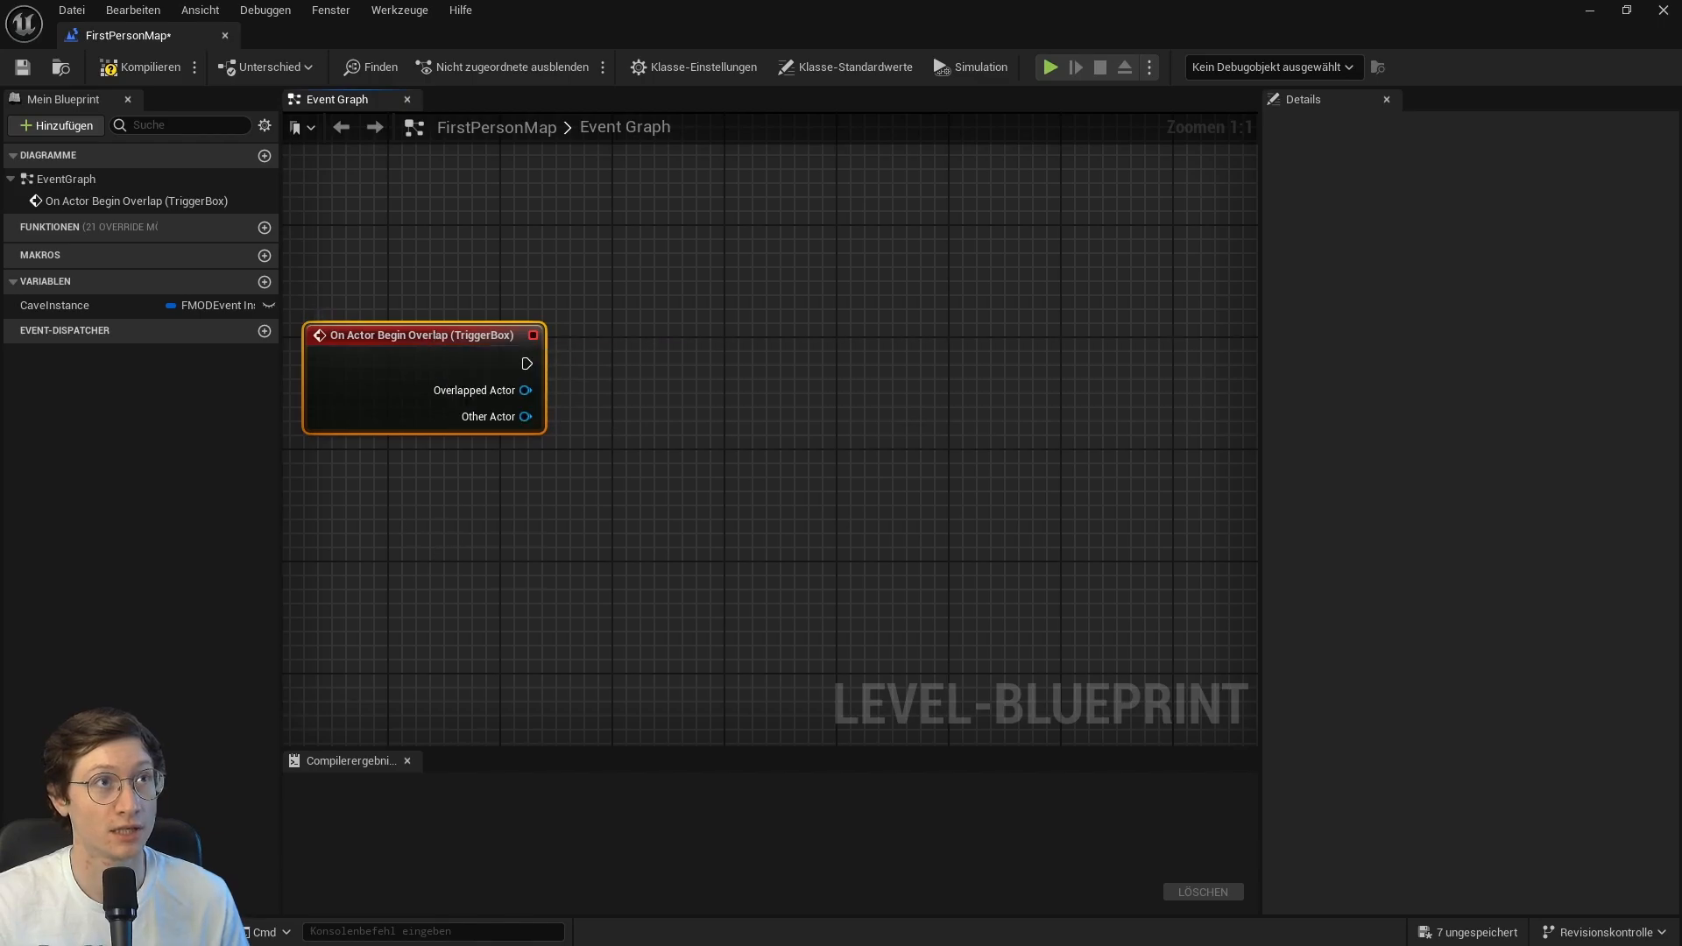
Step: Add an On Actor End Overlap event for the Trigger Box and align it below the Begin Overlap event
{"action": "right_click", "coordinate": [394, 519]}
{"action": "left_click", "coordinate": [403, 571]}
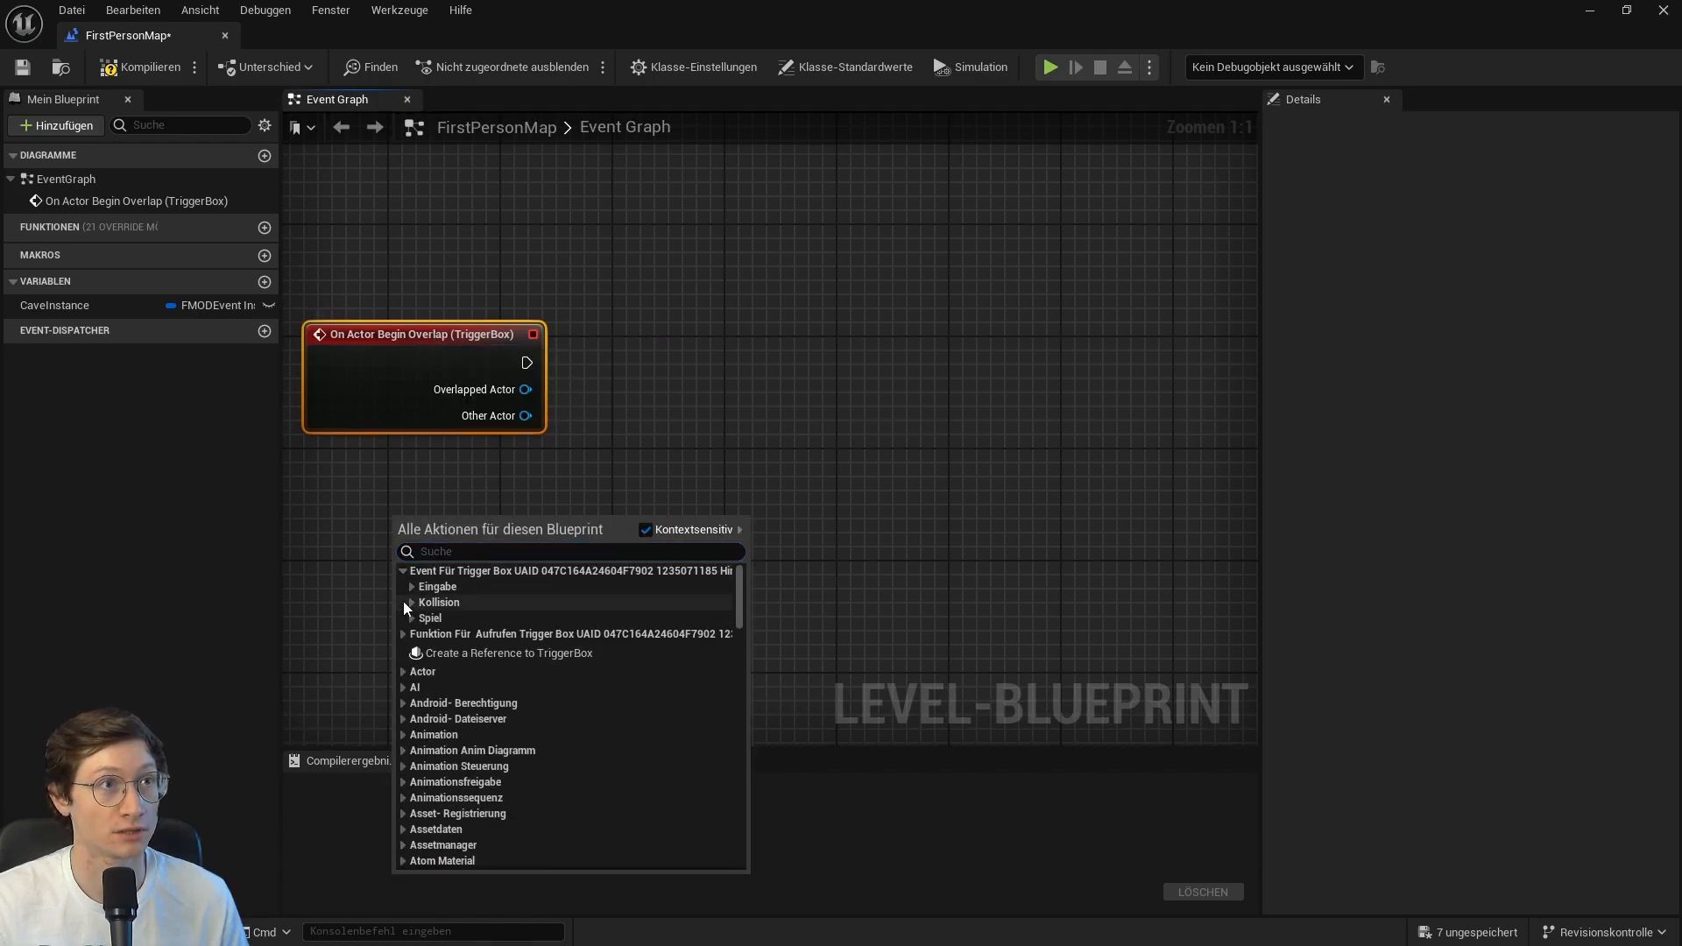
{"action": "left_click", "coordinate": [404, 601]}
{"action": "left_click", "coordinate": [490, 638]}
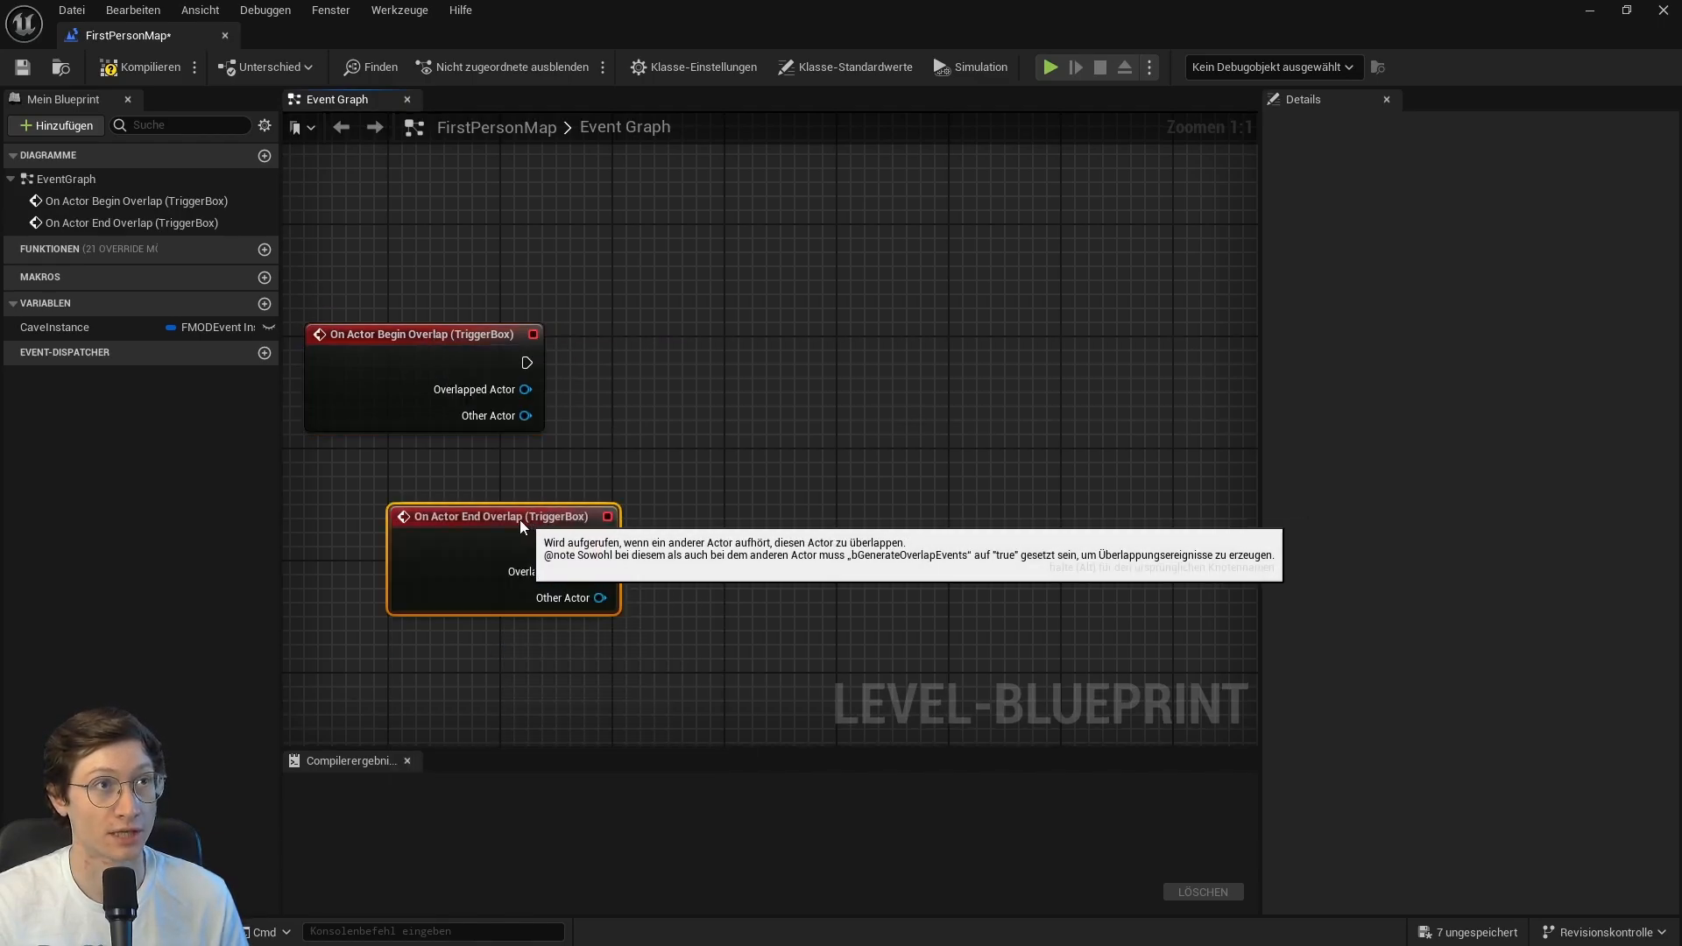
{"action": "left_click_drag", "start_coordinate": [520, 526], "coordinate": [446, 513]}
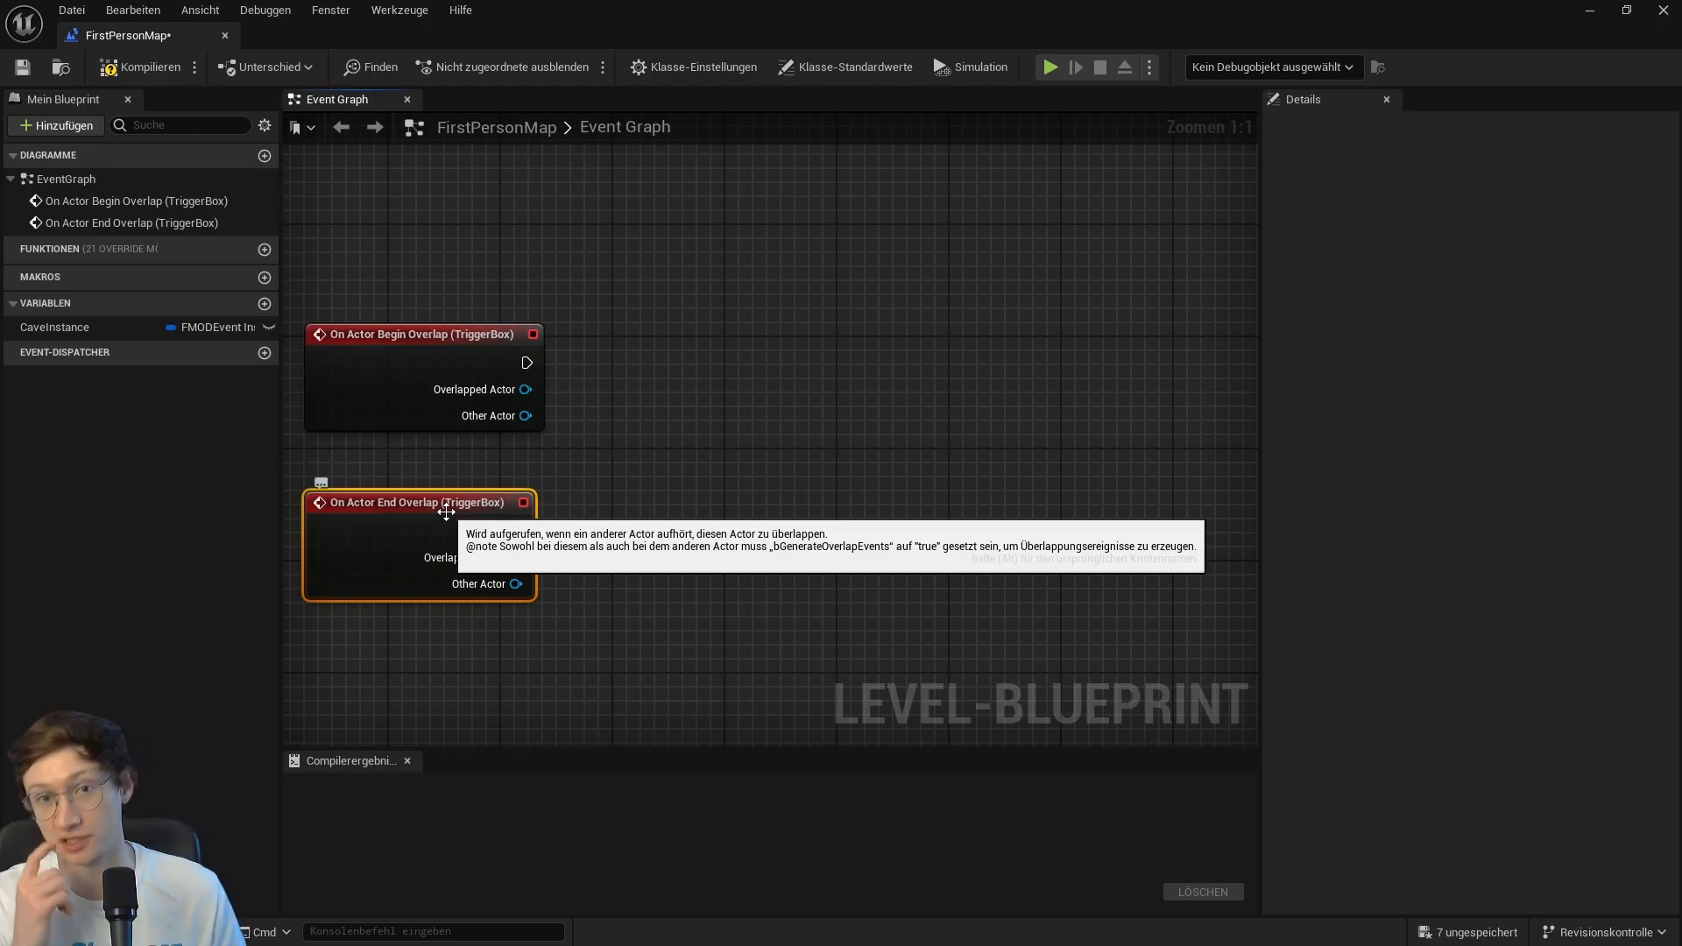
Step: Connect a Cast To BP_FirstPersonCharacter node to each of the two overlap events, using Other Actor as the cast object
{"action": "left_click_drag", "start_coordinate": [534, 362], "coordinate": [759, 360]}
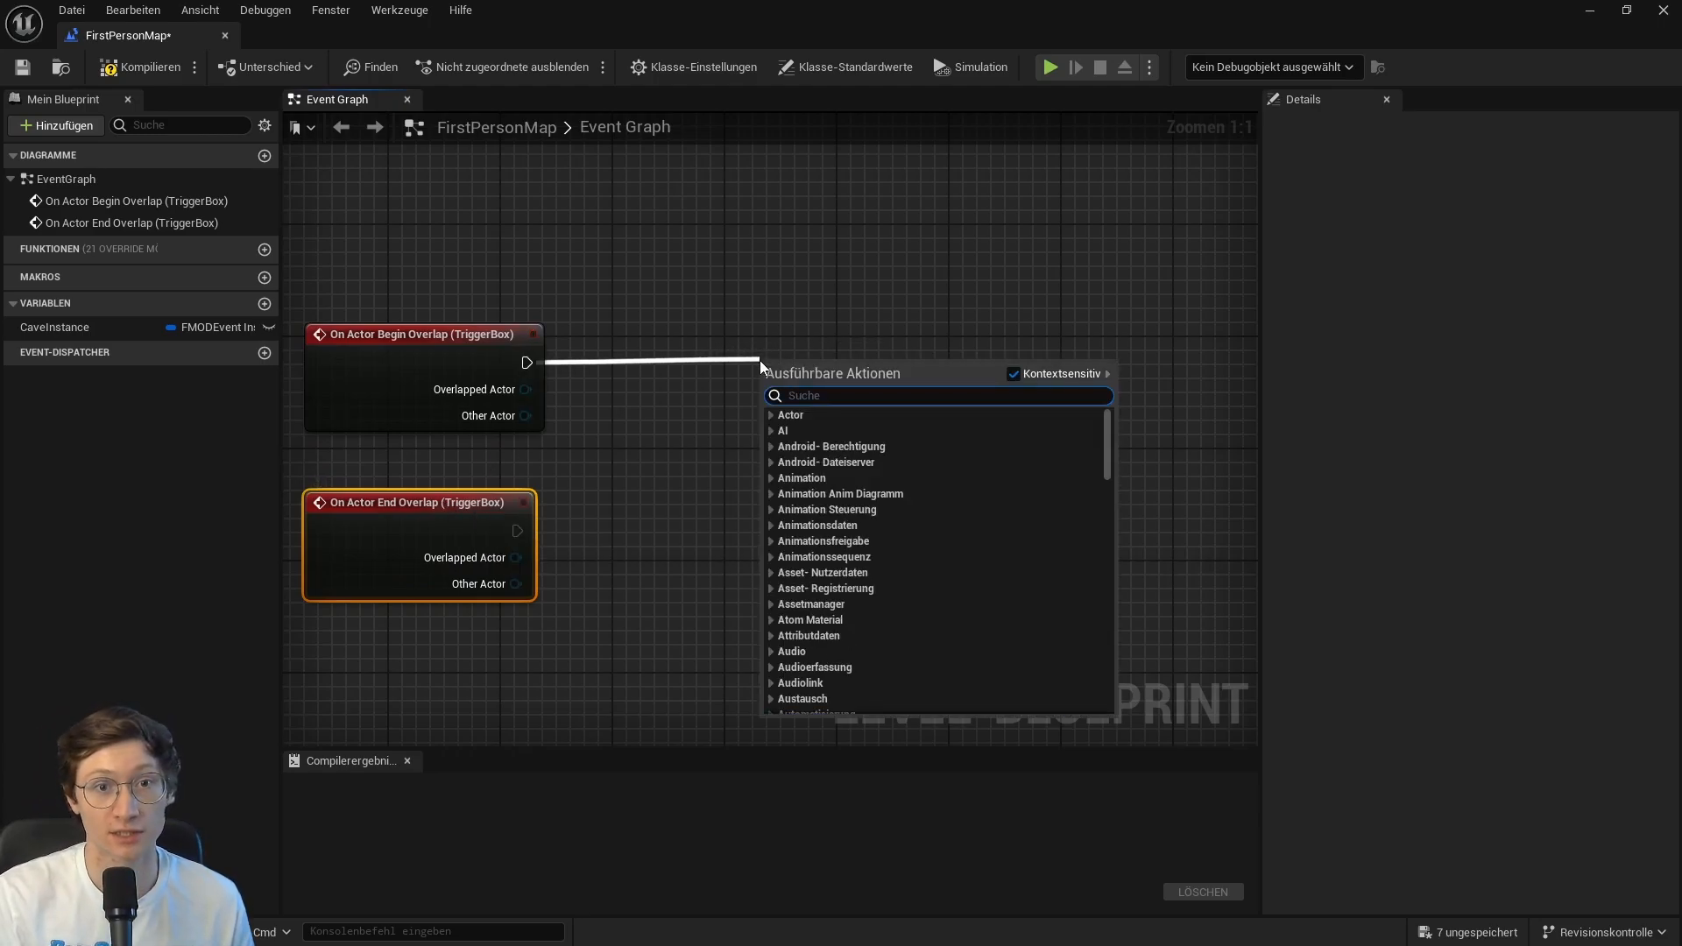
{"action": "type", "text": "cast bp_"}
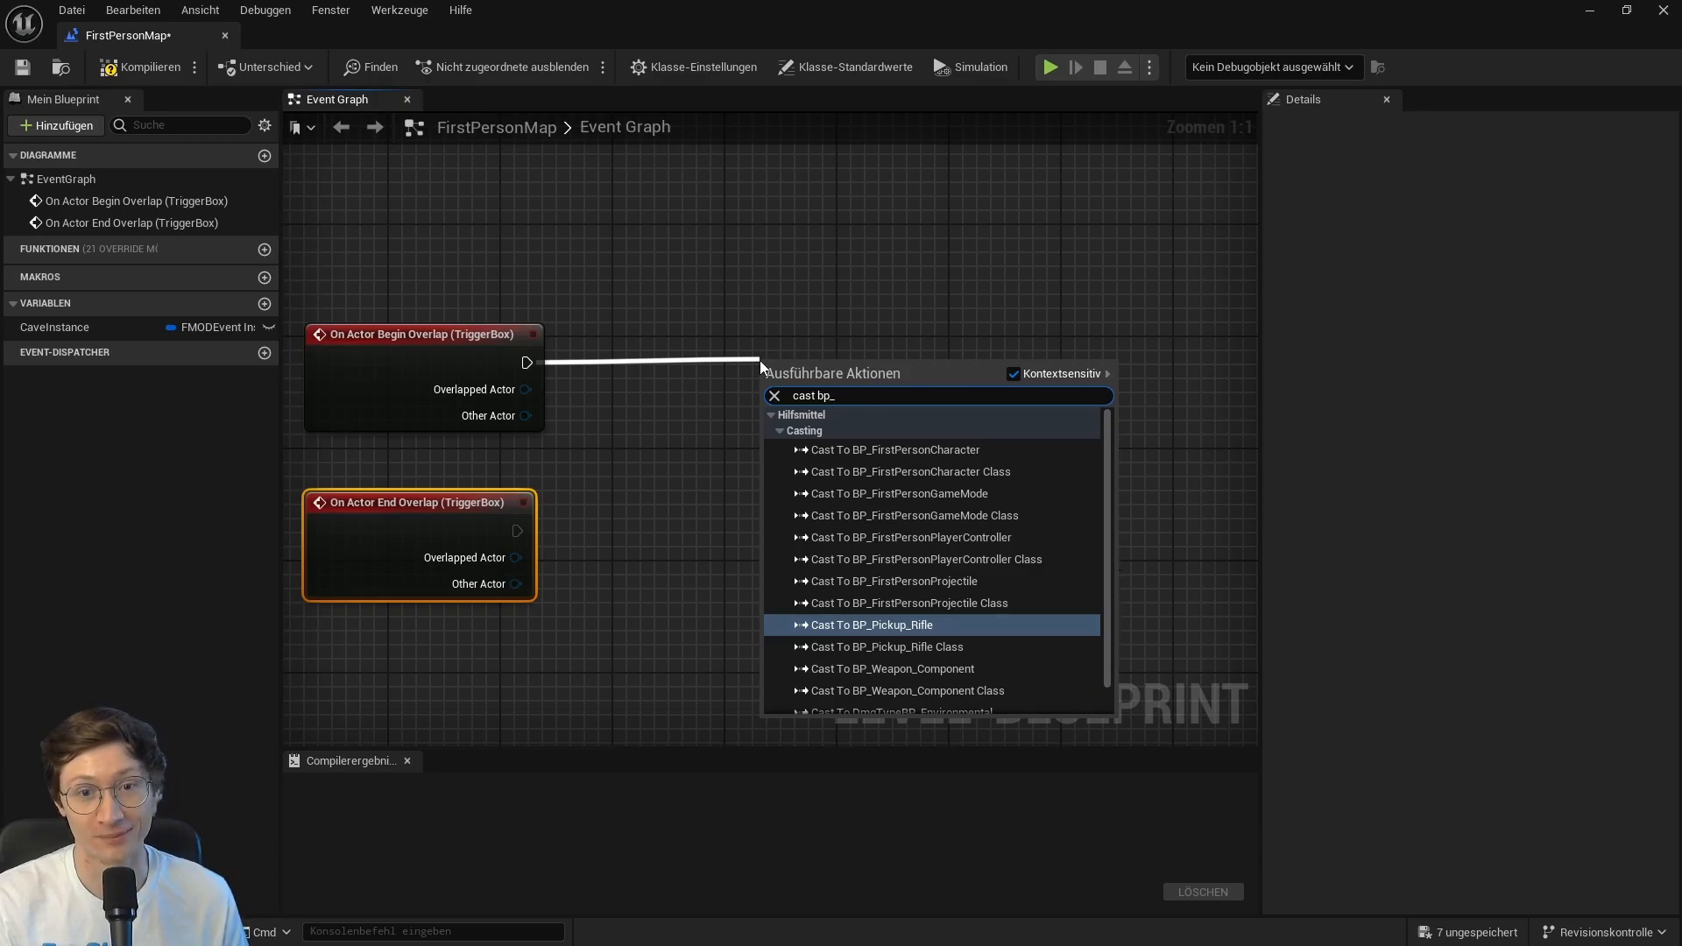
{"action": "type", "text": "first"}
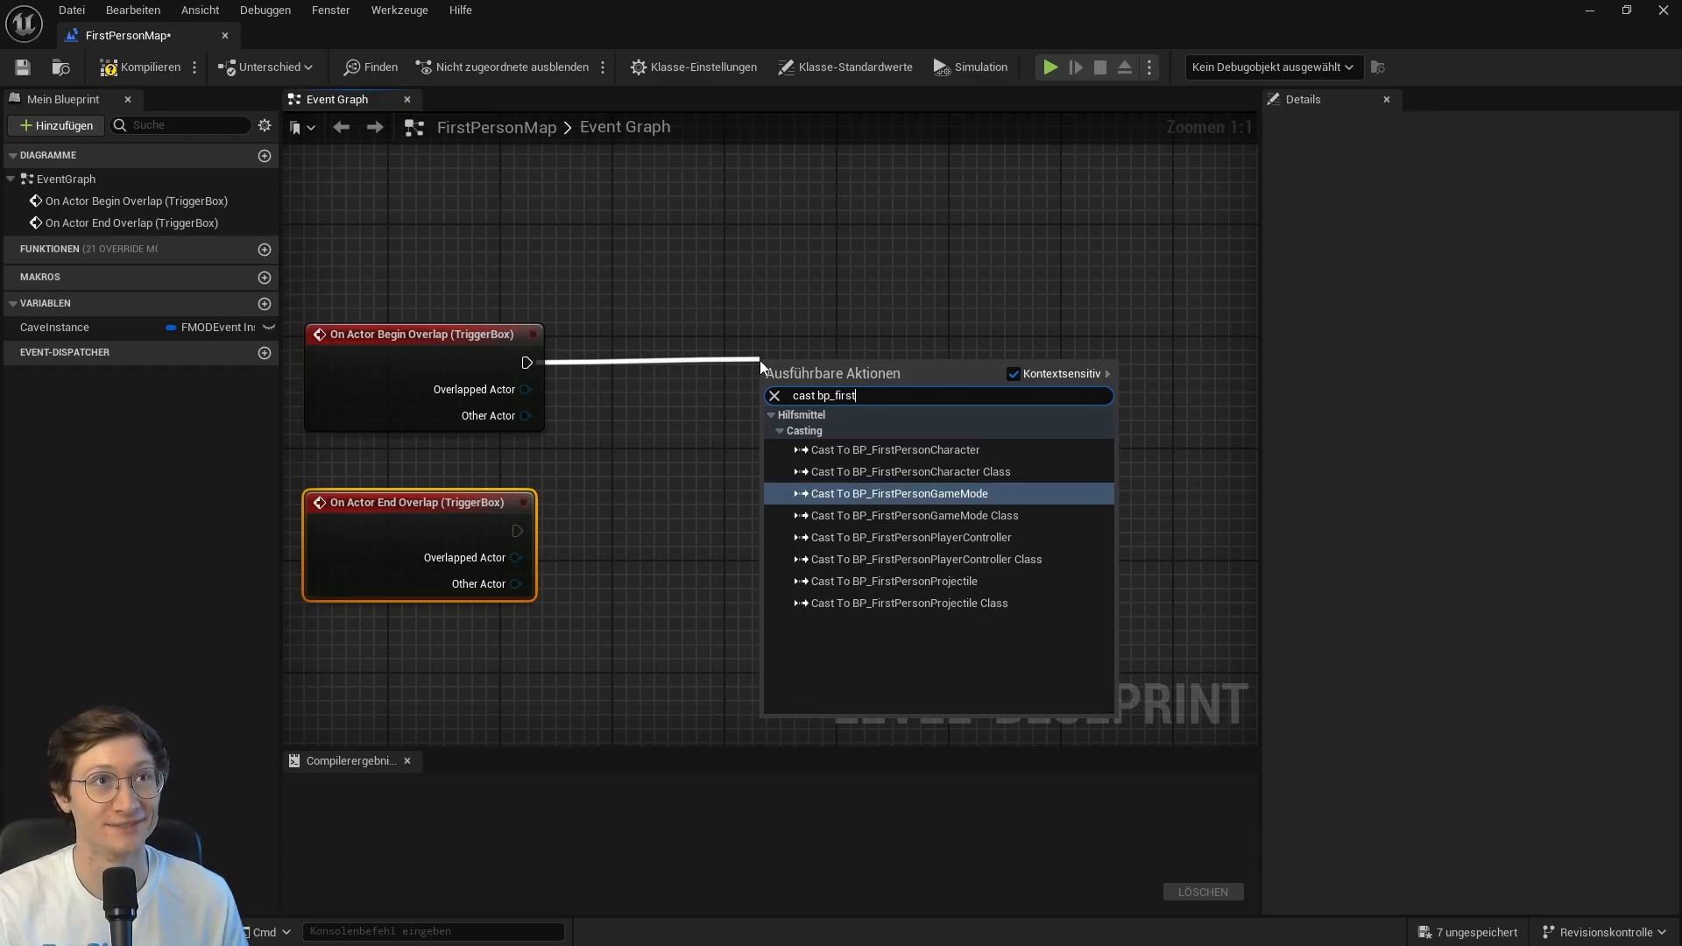
{"action": "key", "text": "BackSpace"}
{"action": "key", "text": "BackSpace"}
{"action": "key", "text": "BackSpace"}
{"action": "key", "text": "BackSpace"}
{"action": "key", "text": "BackSpace"}
{"action": "key", "text": "BackSpace"}
{"action": "key", "text": "BackSpace"}
{"action": "type", "text": "to"}
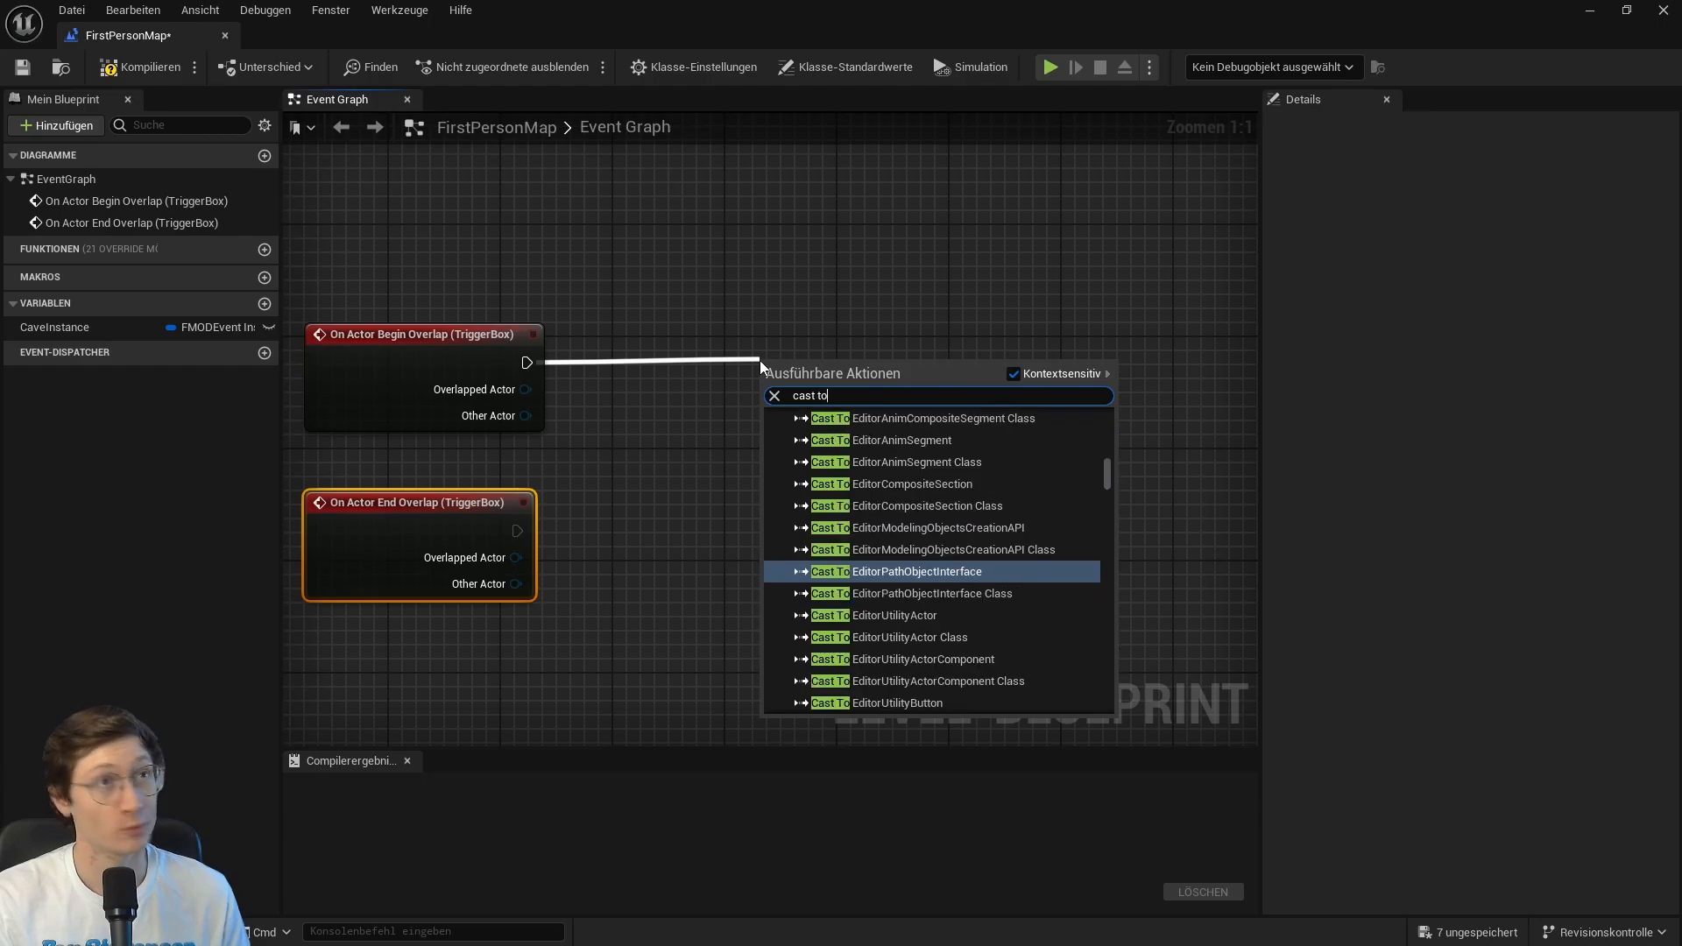
{"action": "type", "text": "bp"}
{"action": "key", "text": "Return"}
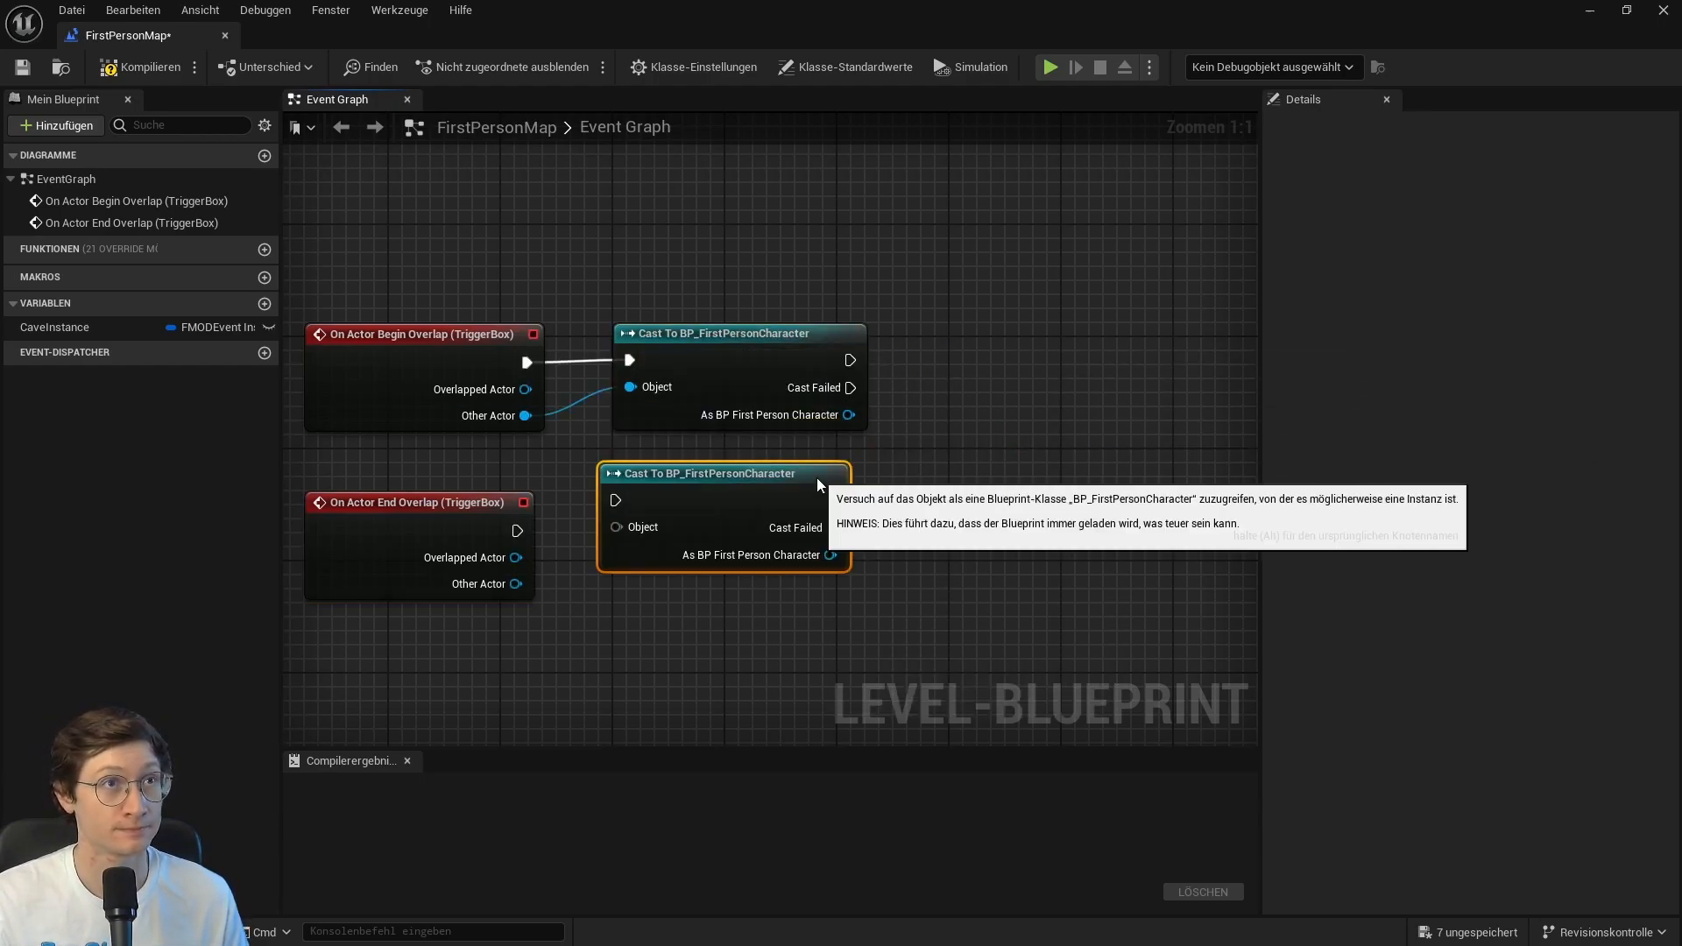
{"action": "left_click_drag", "start_coordinate": [516, 584], "coordinate": [649, 553]}
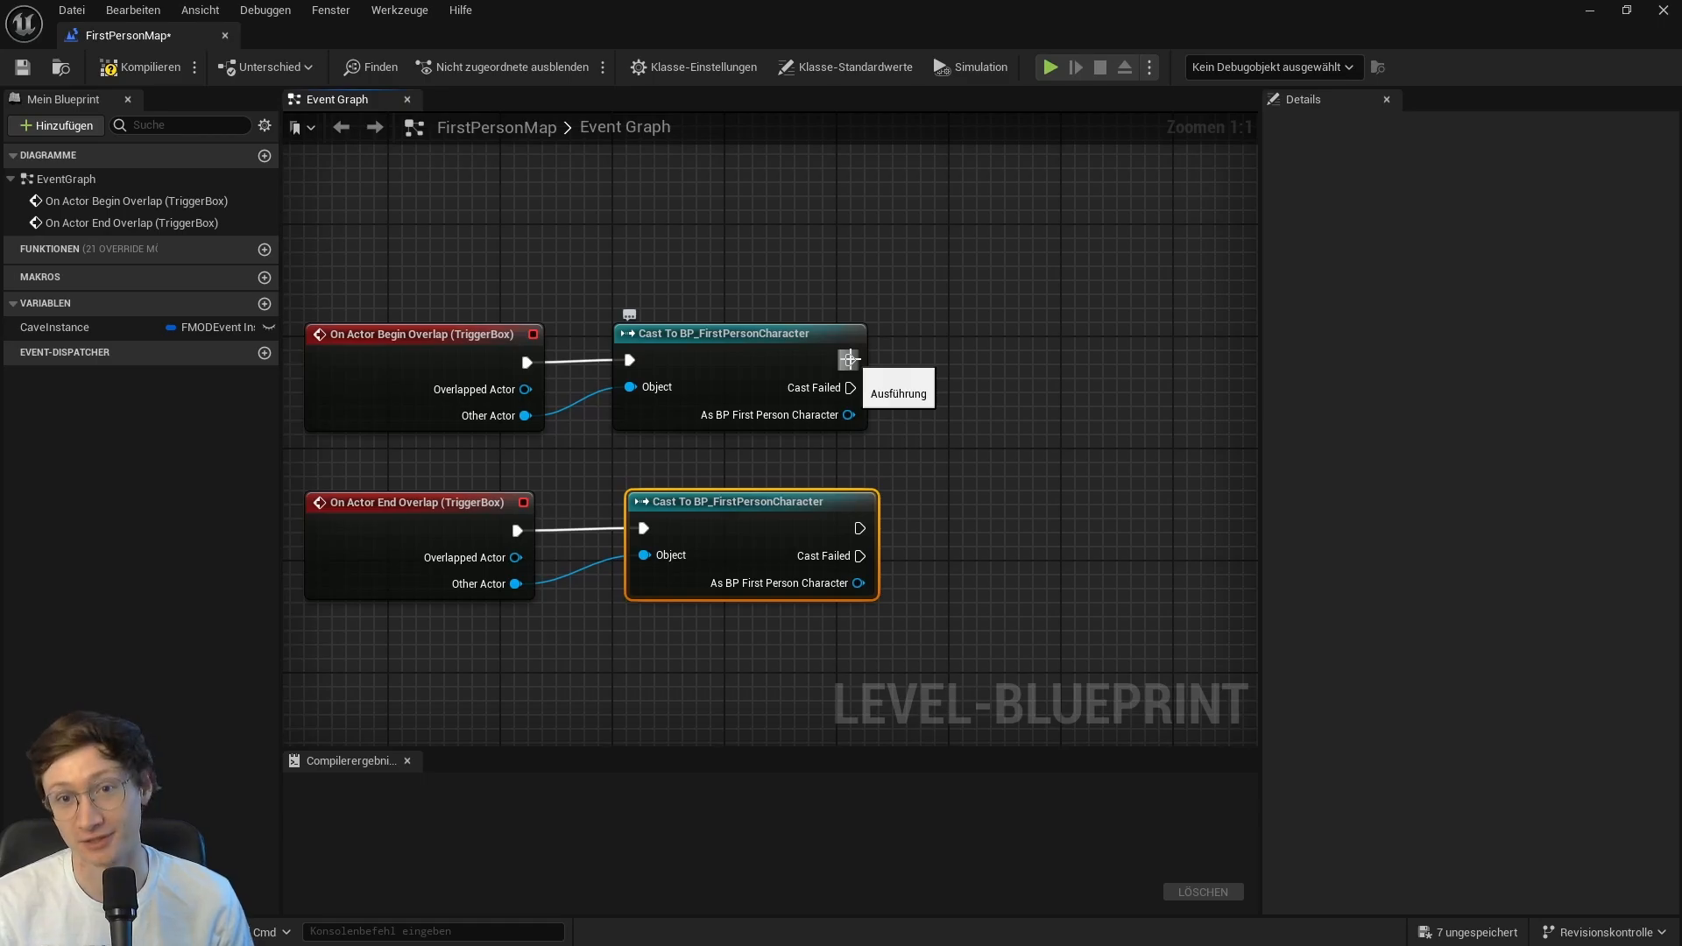
Step: Add a Play Event 2D node after the Begin Overlap cast and set its event to Cave
{"action": "left_click_drag", "start_coordinate": [847, 359], "coordinate": [1021, 359]}
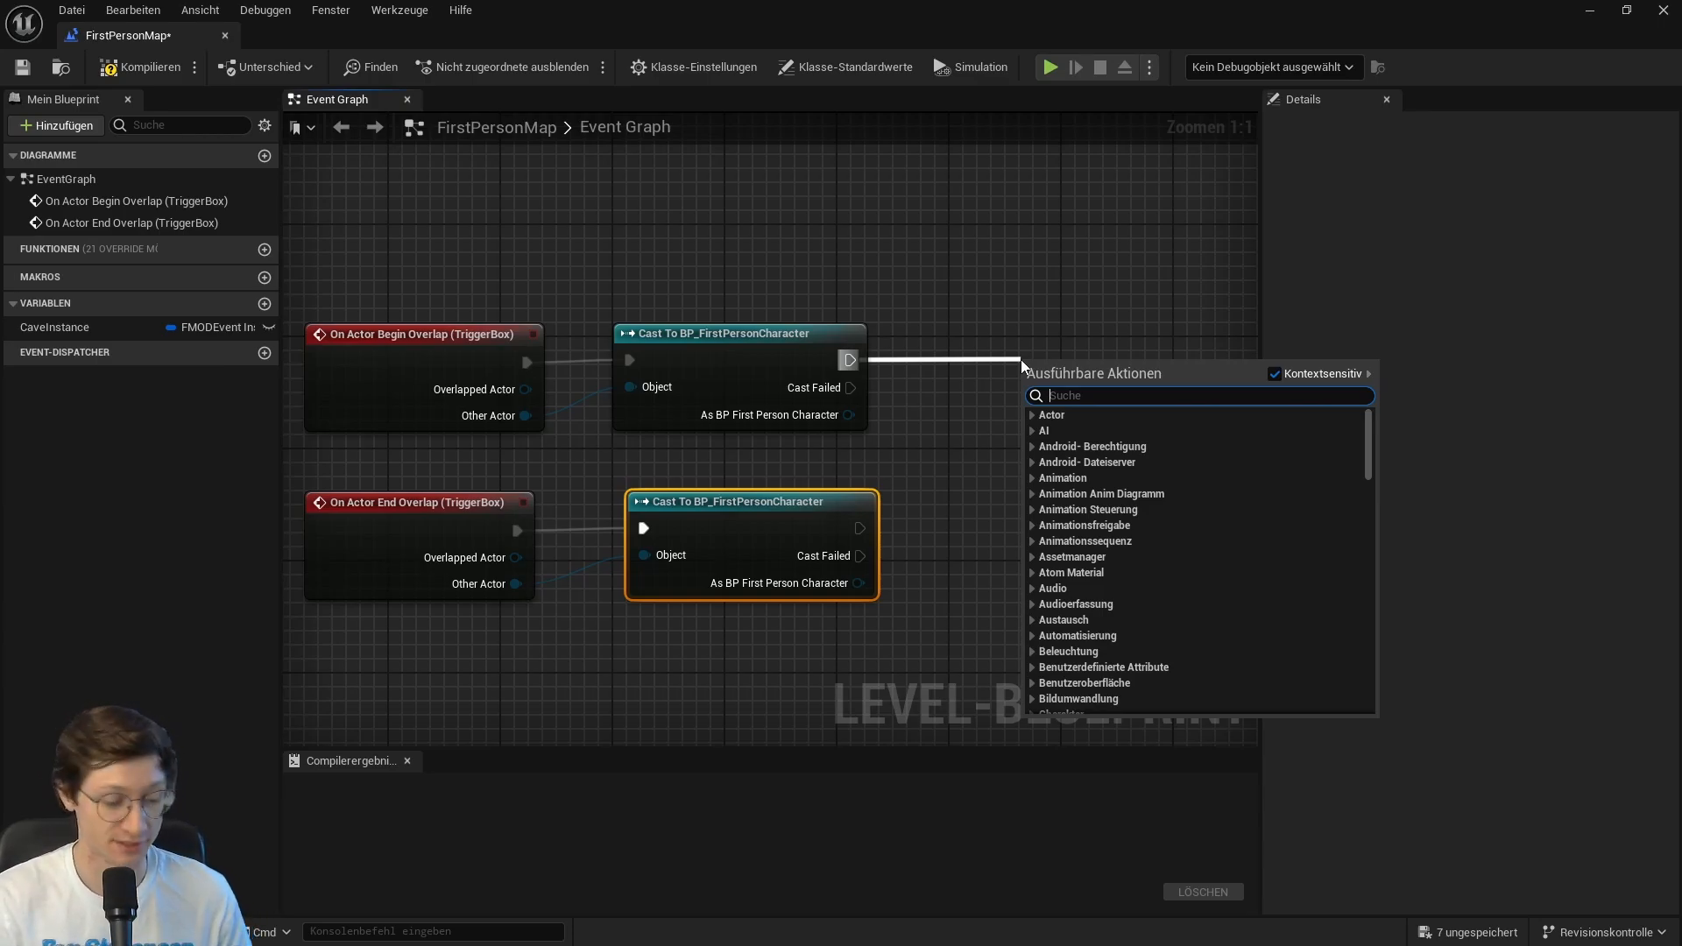
{"action": "type", "text": "play even"}
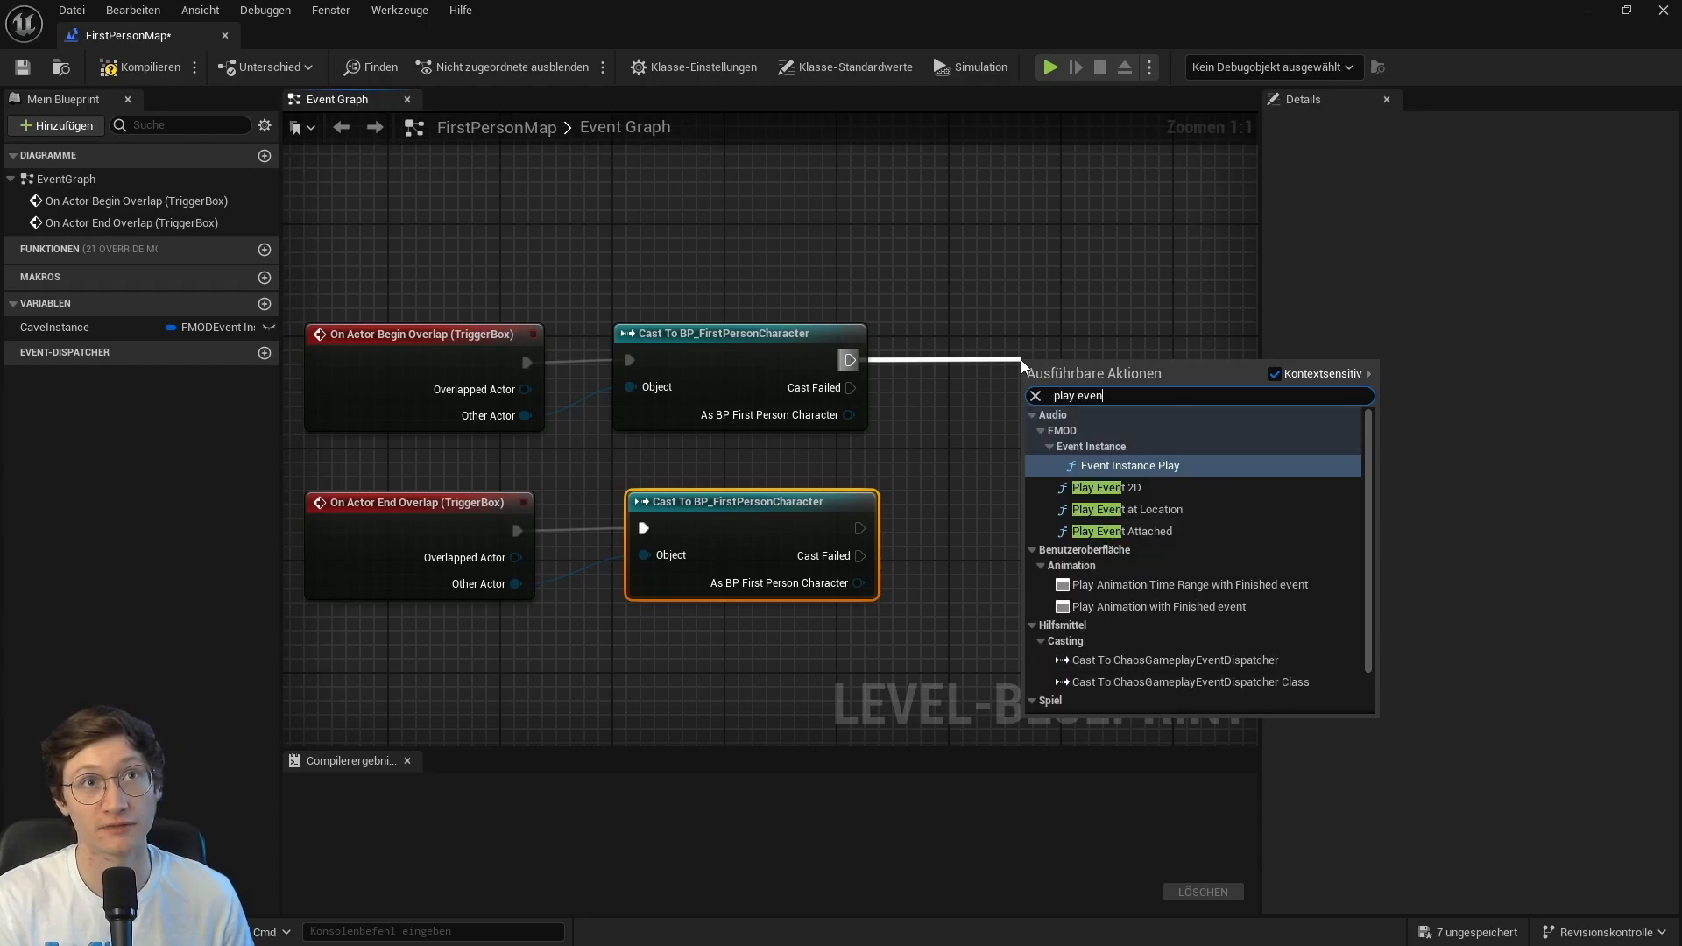
{"action": "type", "text": "t"}
{"action": "left_click", "coordinate": [1139, 488]}
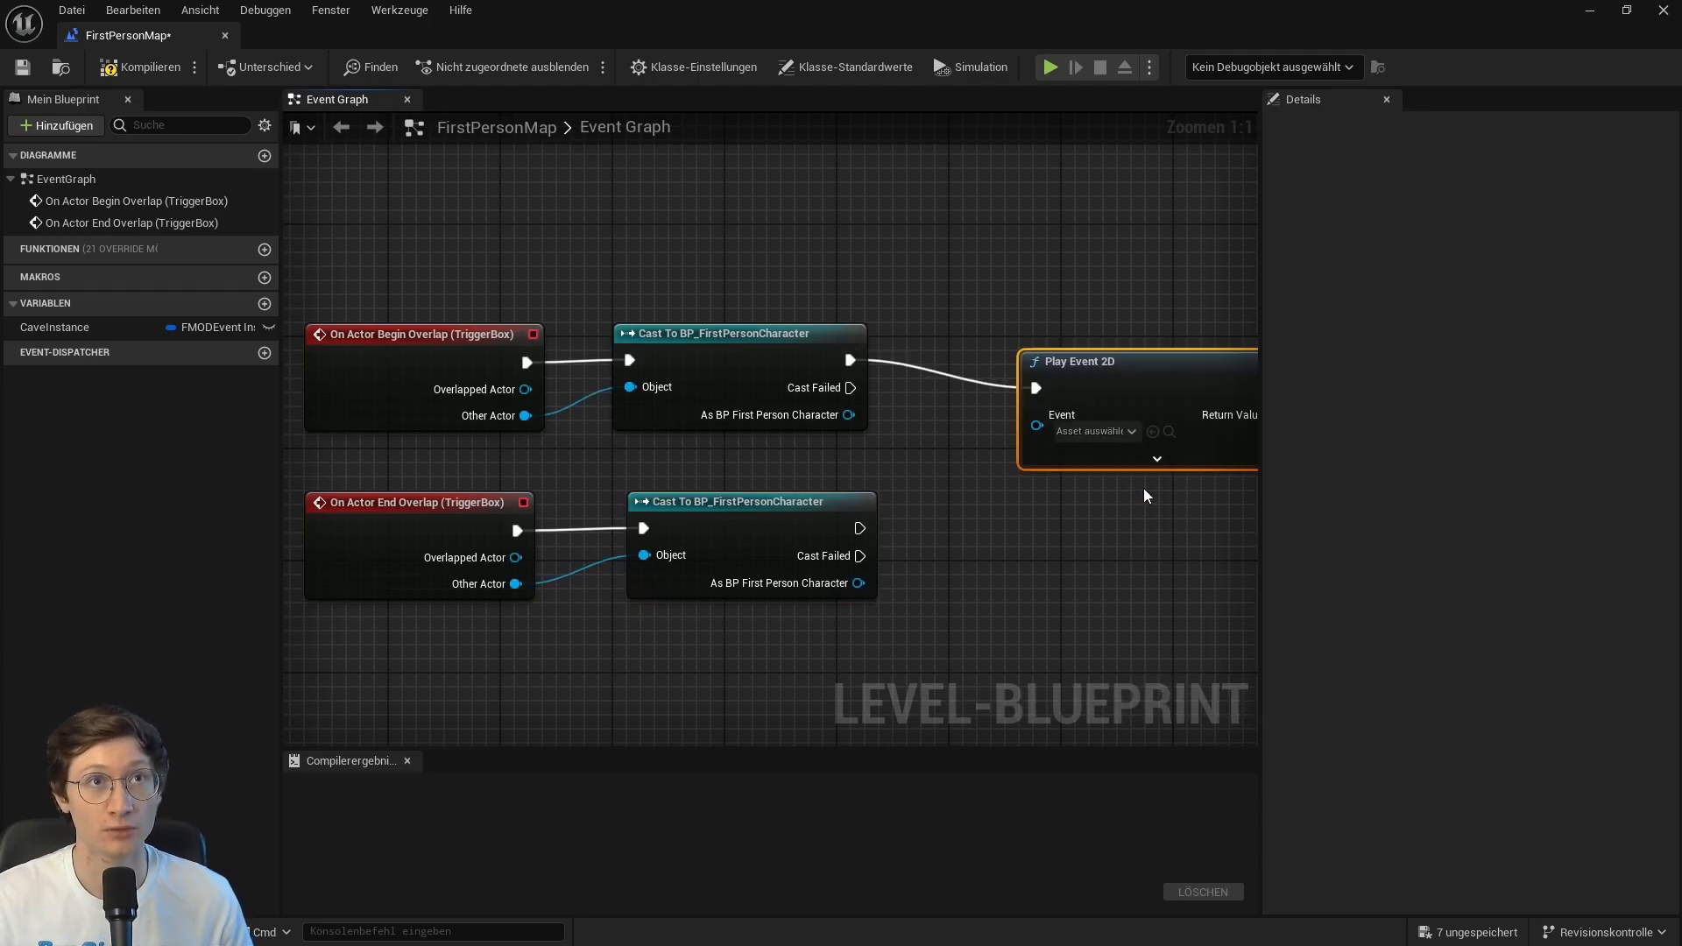
{"action": "left_click_drag", "start_coordinate": [1103, 372], "coordinate": [1004, 345]}
{"action": "left_click", "coordinate": [996, 403]}
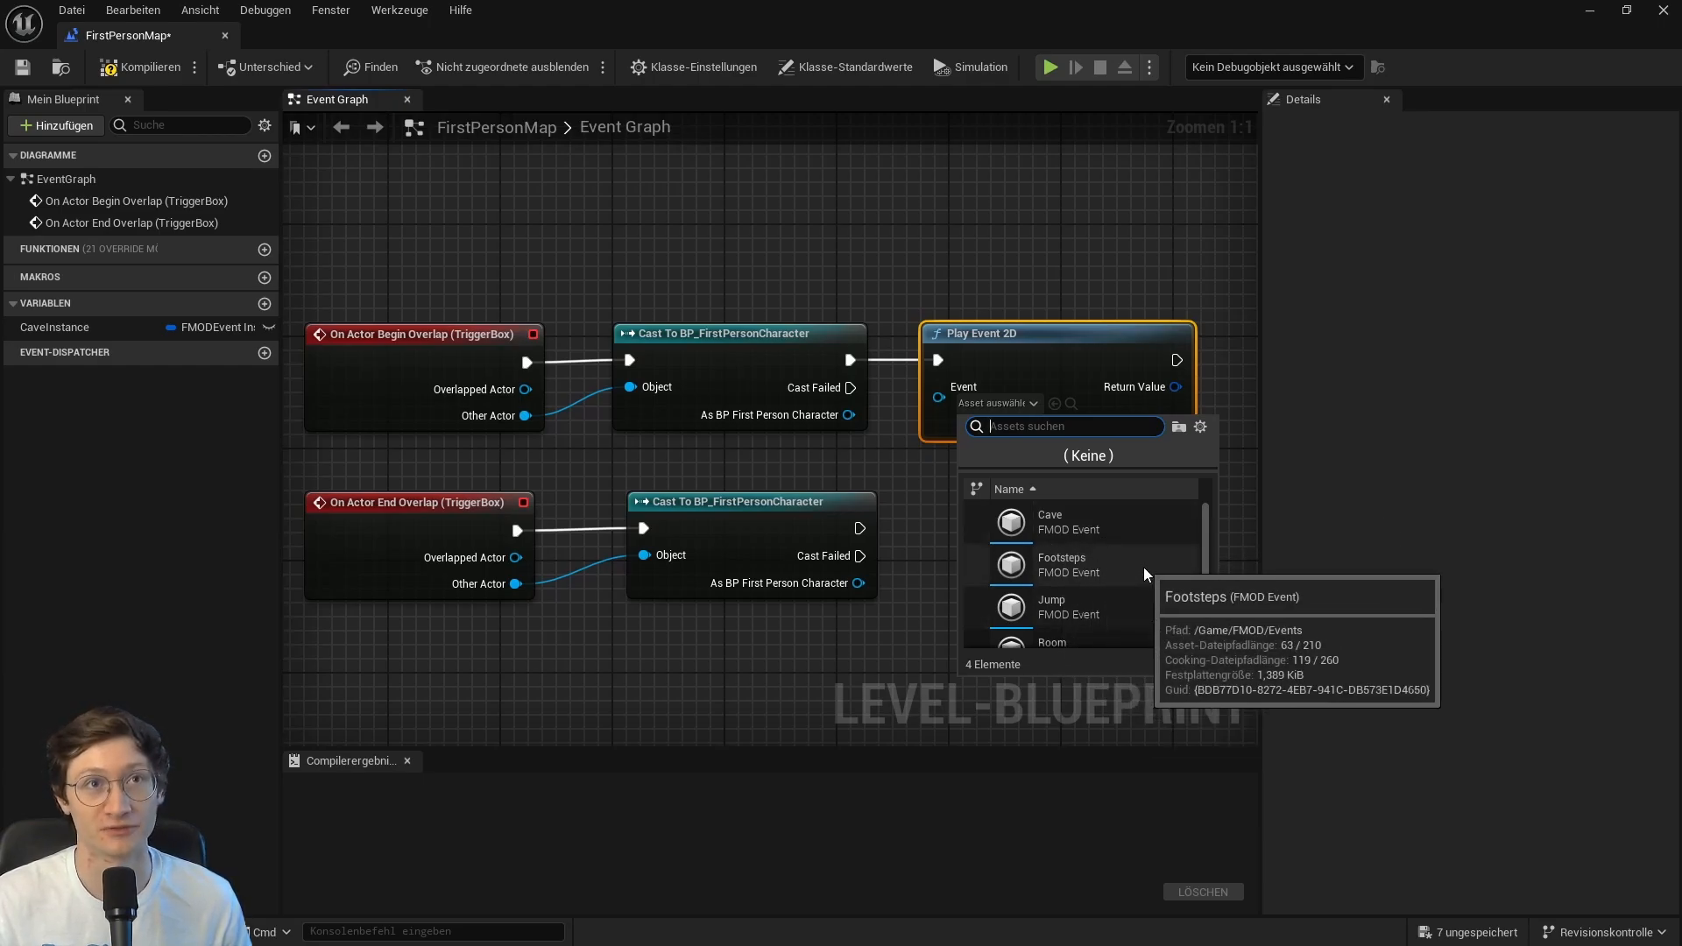
{"action": "left_click", "coordinate": [1100, 518]}
Step: Add an FMOD Event Instance Stop node and run it from the successful cast of the End Overlap event
{"action": "right_click_drag", "start_coordinate": [1132, 492], "coordinate": [979, 464]}
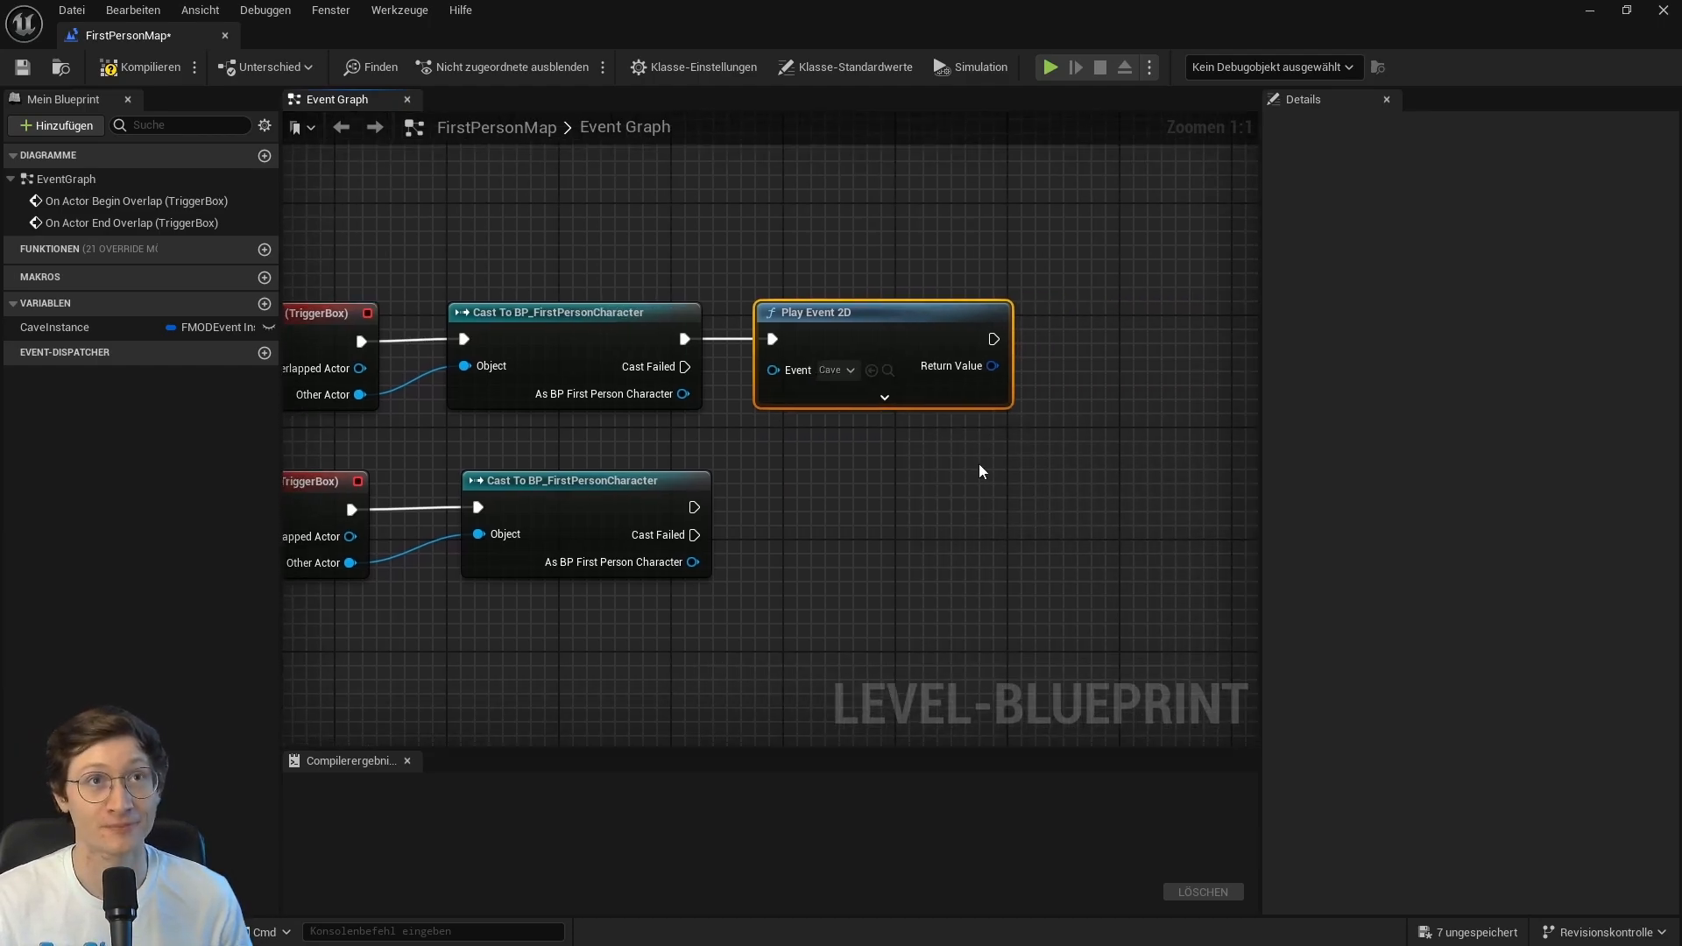
{"action": "left_click", "coordinate": [989, 592]}
{"action": "key", "text": "ctrl+space"}
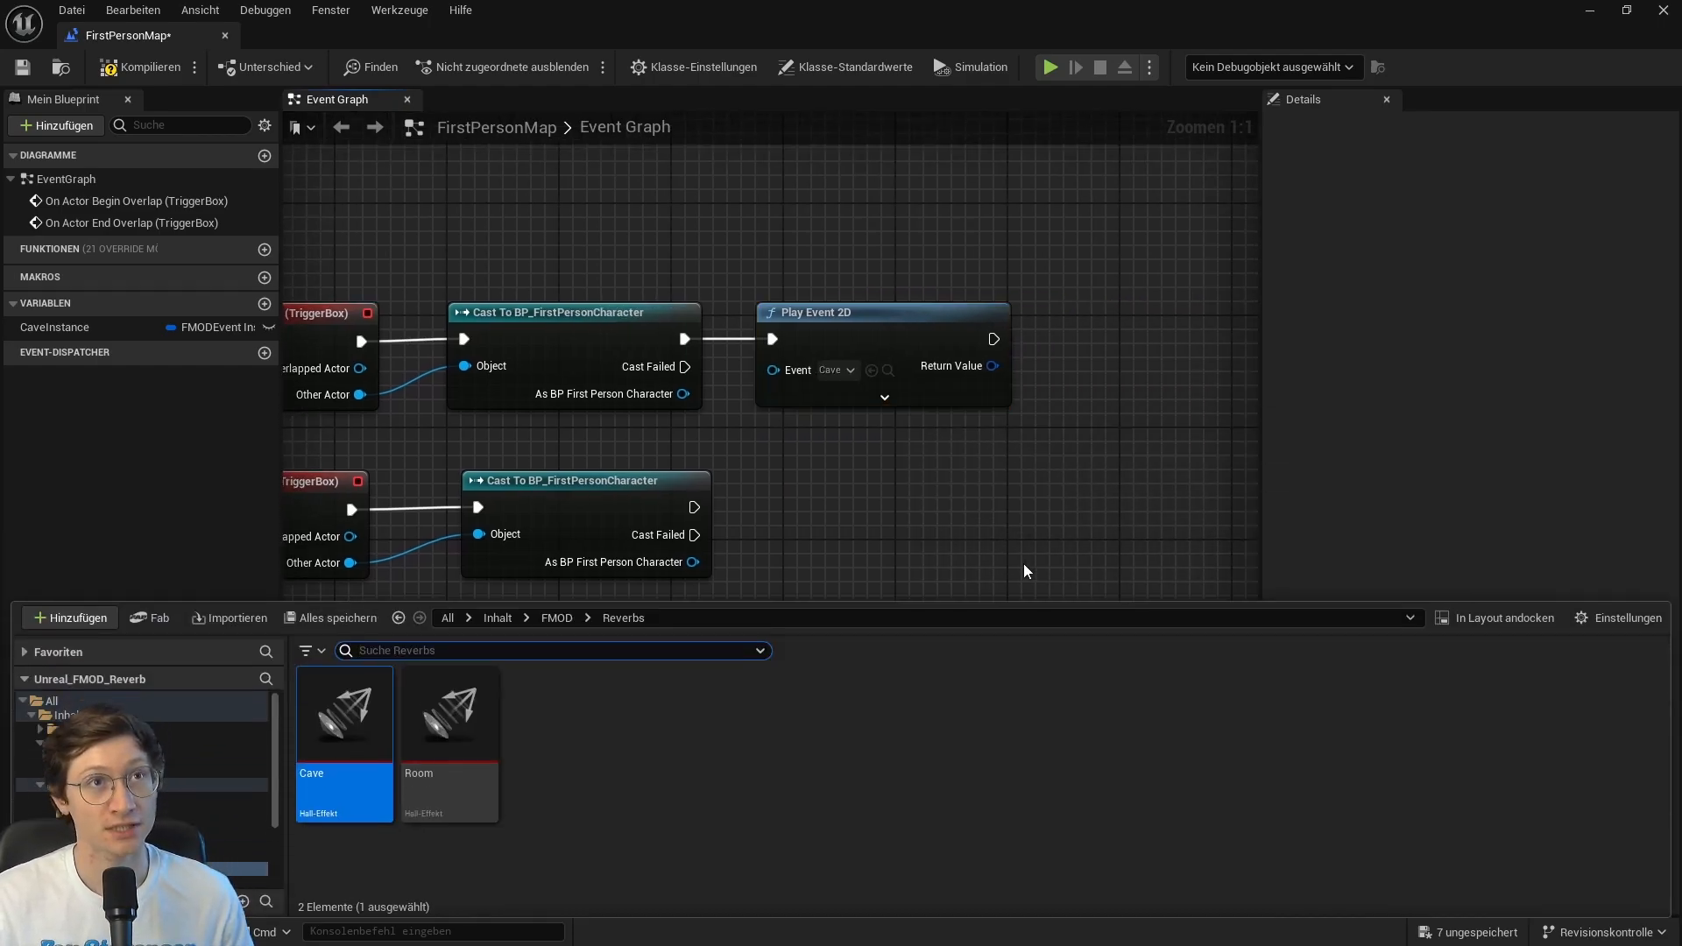
{"action": "right_click", "coordinate": [1055, 514]}
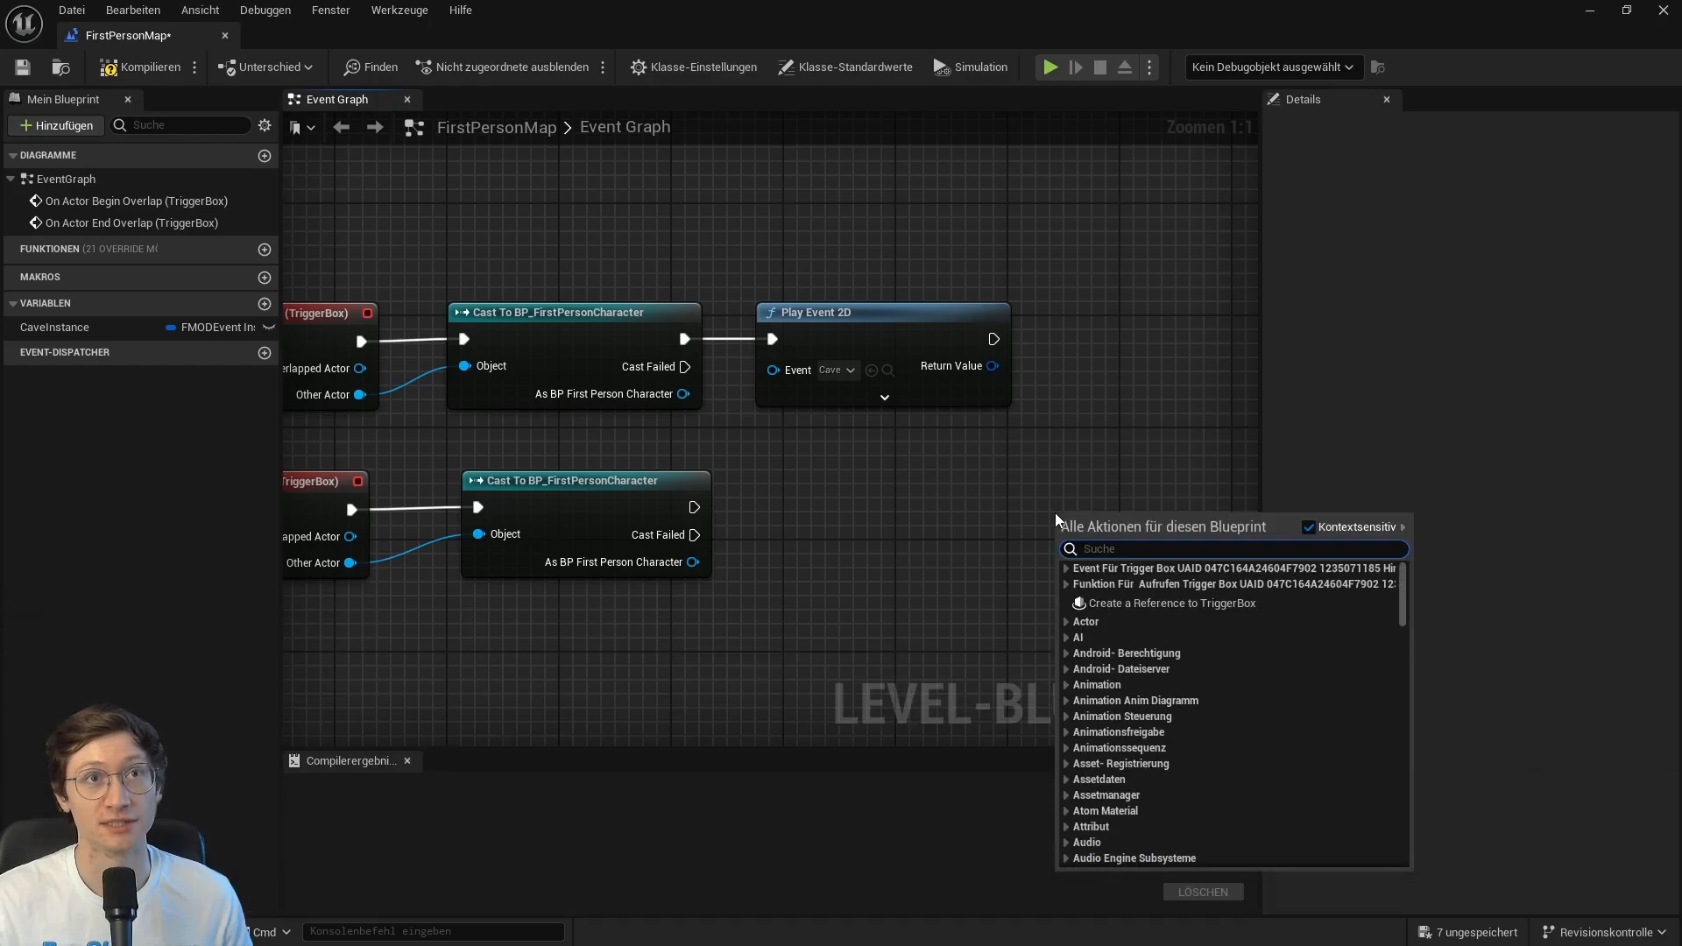
{"action": "type", "text": "event"}
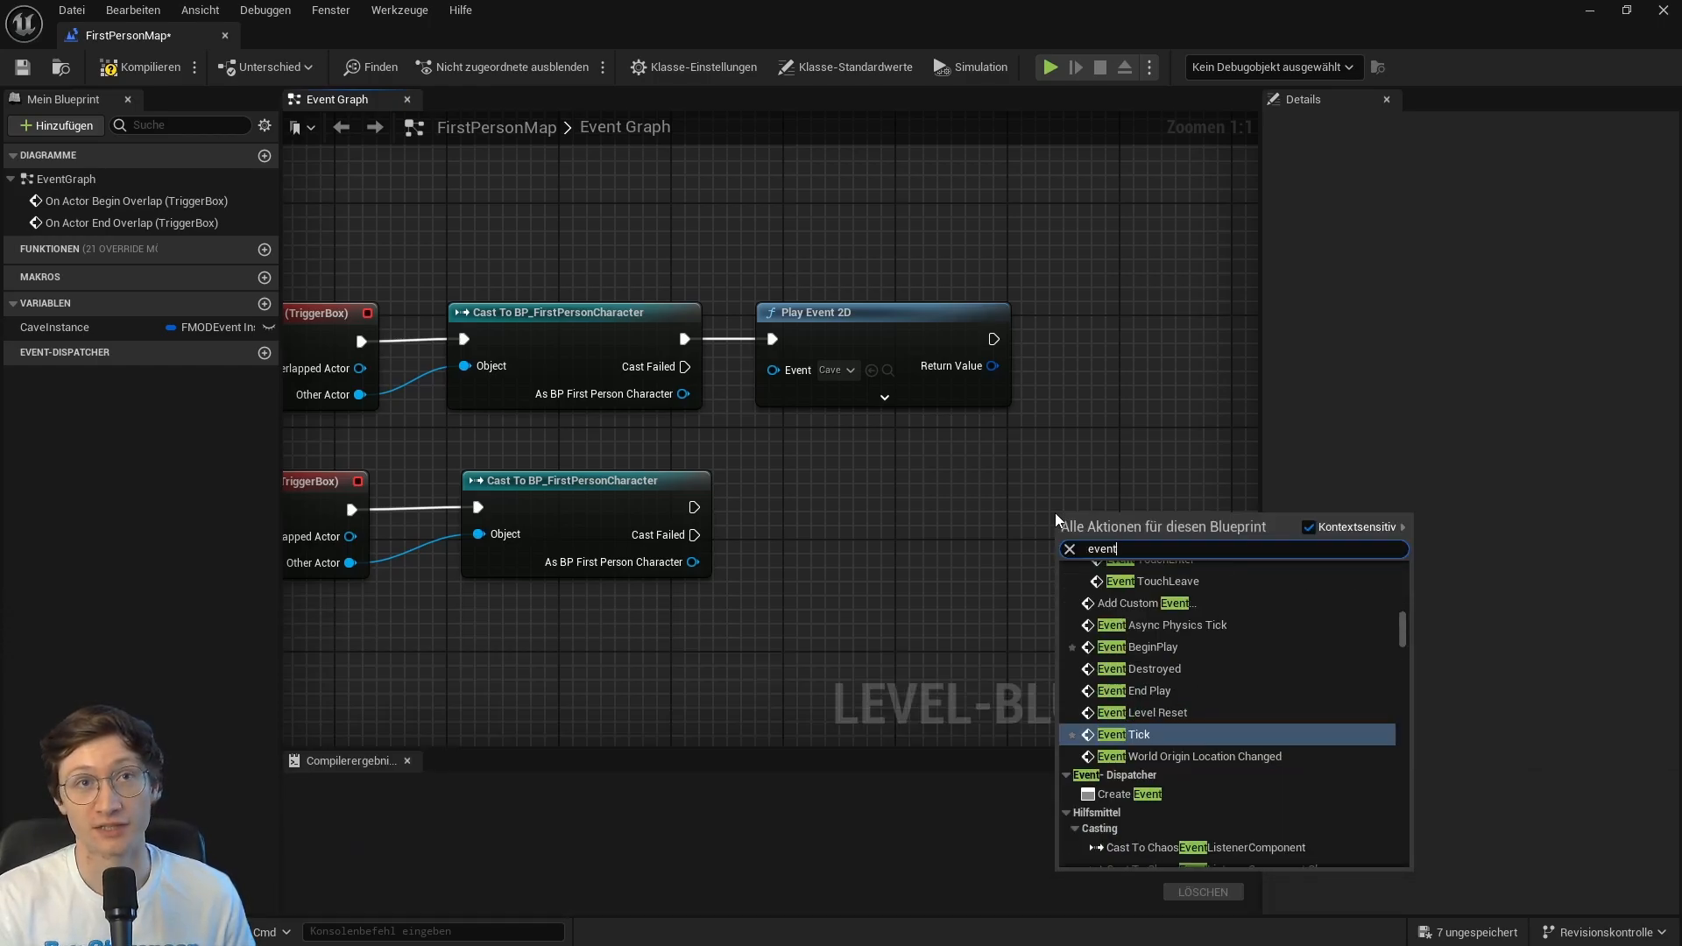
{"action": "type", "text": " instance stop"}
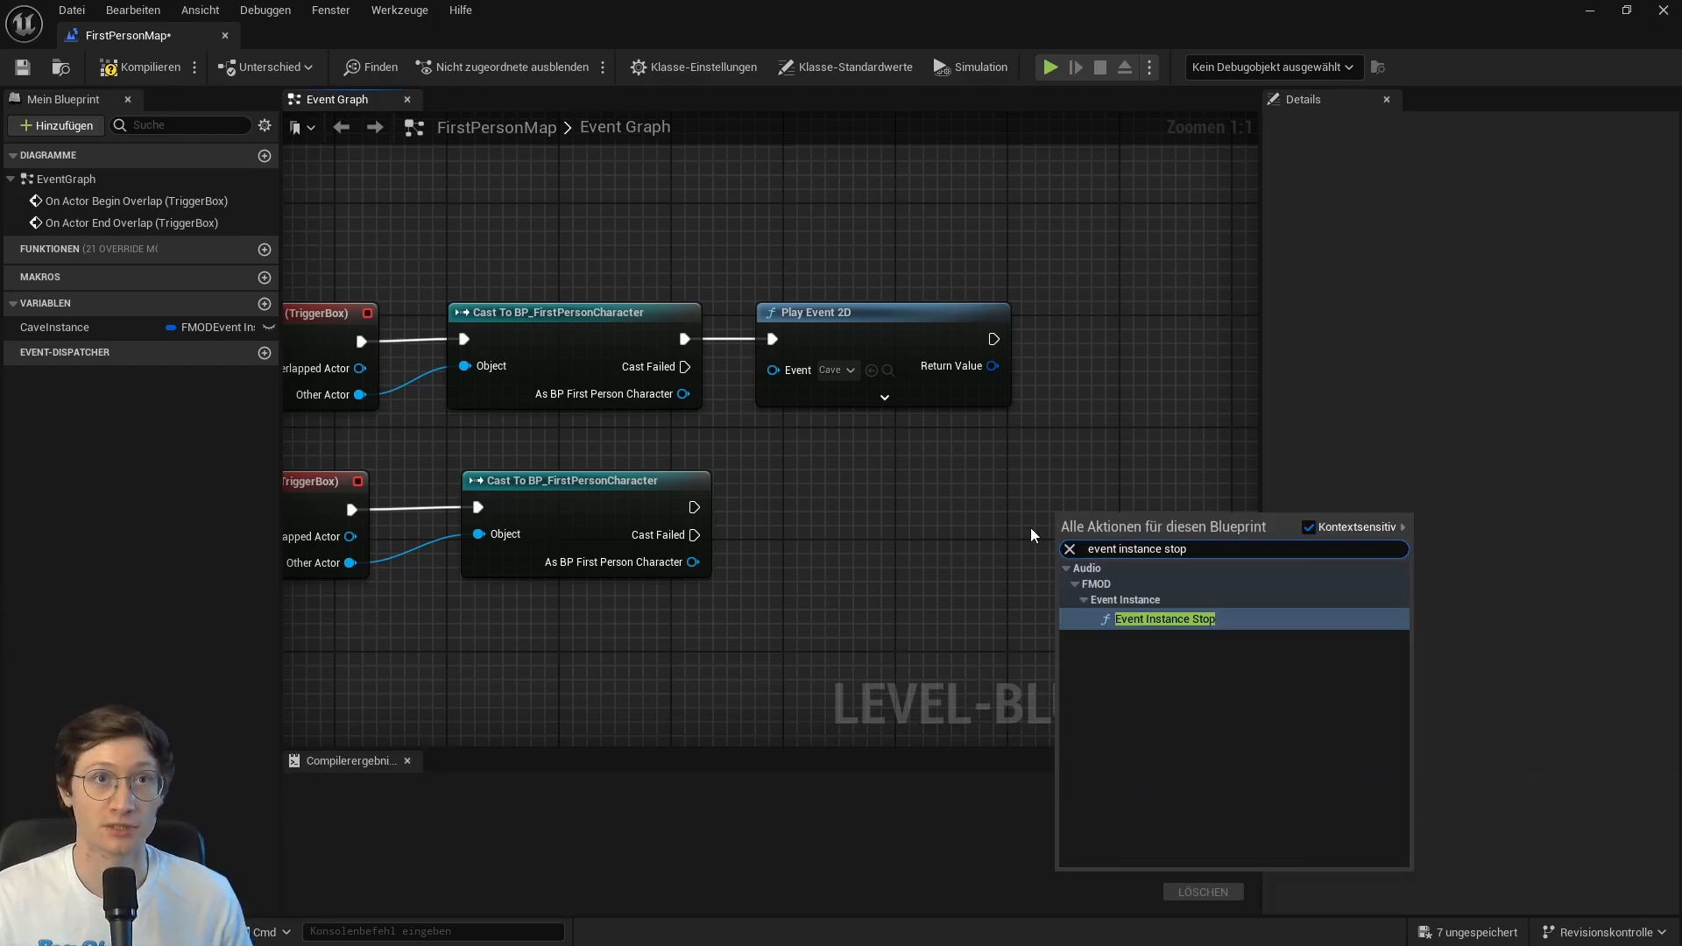
{"action": "left_click", "coordinate": [1178, 618]}
{"action": "left_click_drag", "start_coordinate": [1129, 528], "coordinate": [1074, 485]}
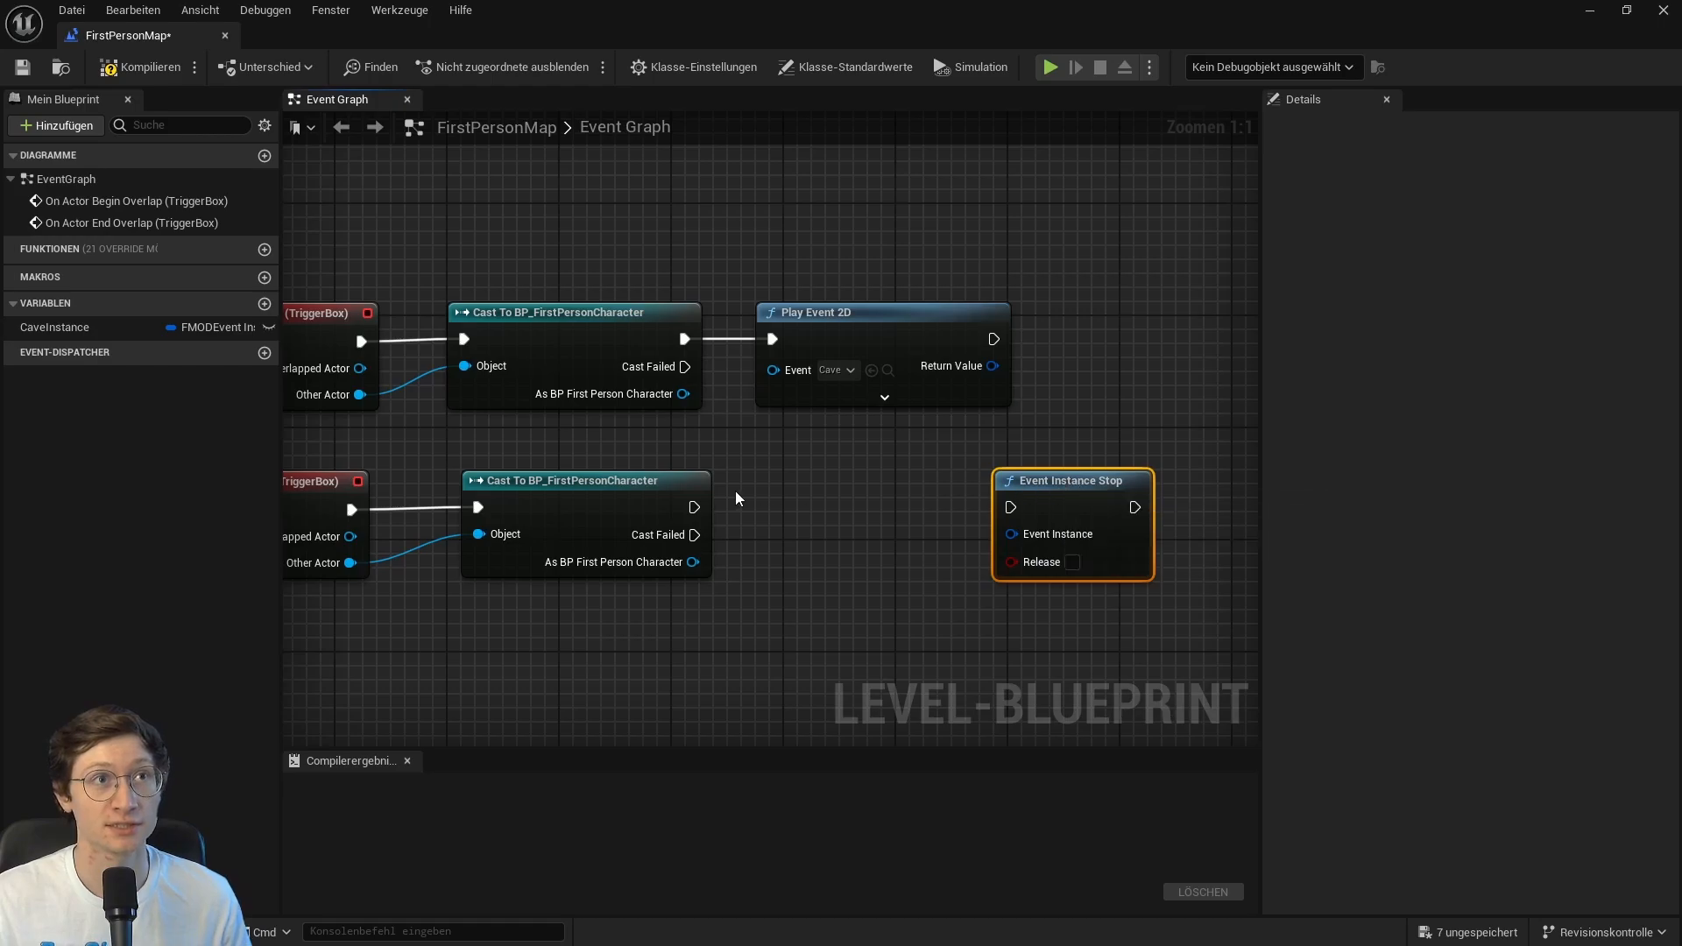
{"action": "left_click_drag", "start_coordinate": [692, 508], "coordinate": [1016, 513]}
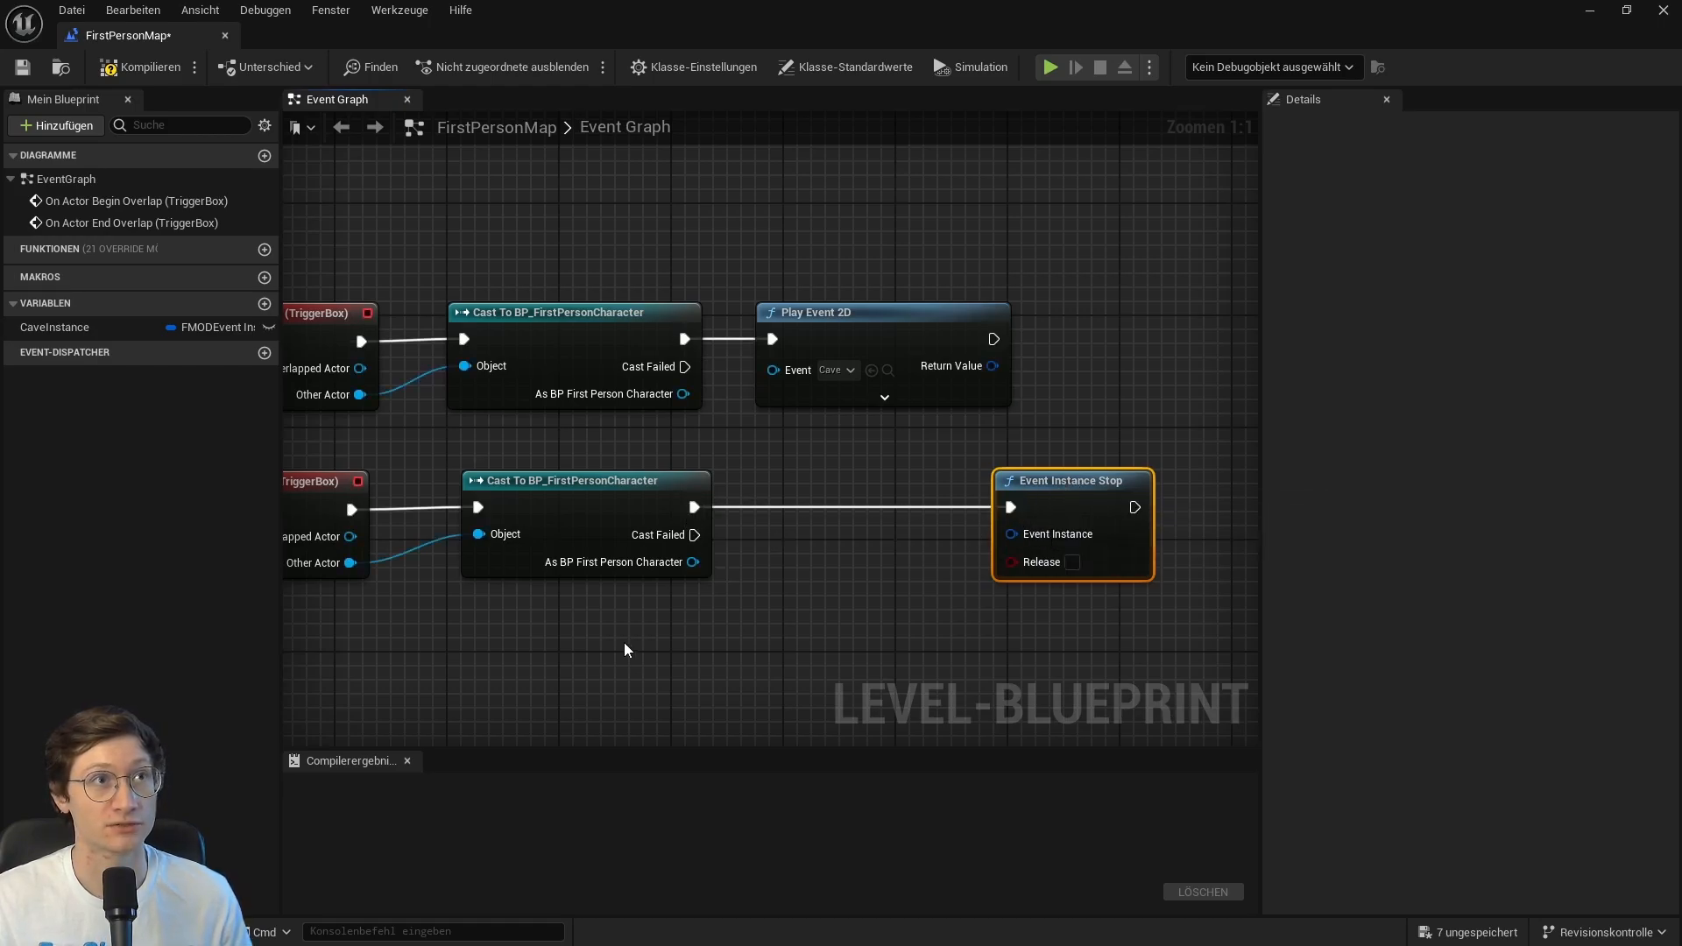
Step: Feed the Return Value of Play Event 2D into the Event Instance Stop node and enable its Release option
{"action": "right_click_drag", "start_coordinate": [535, 635], "coordinate": [744, 619]}
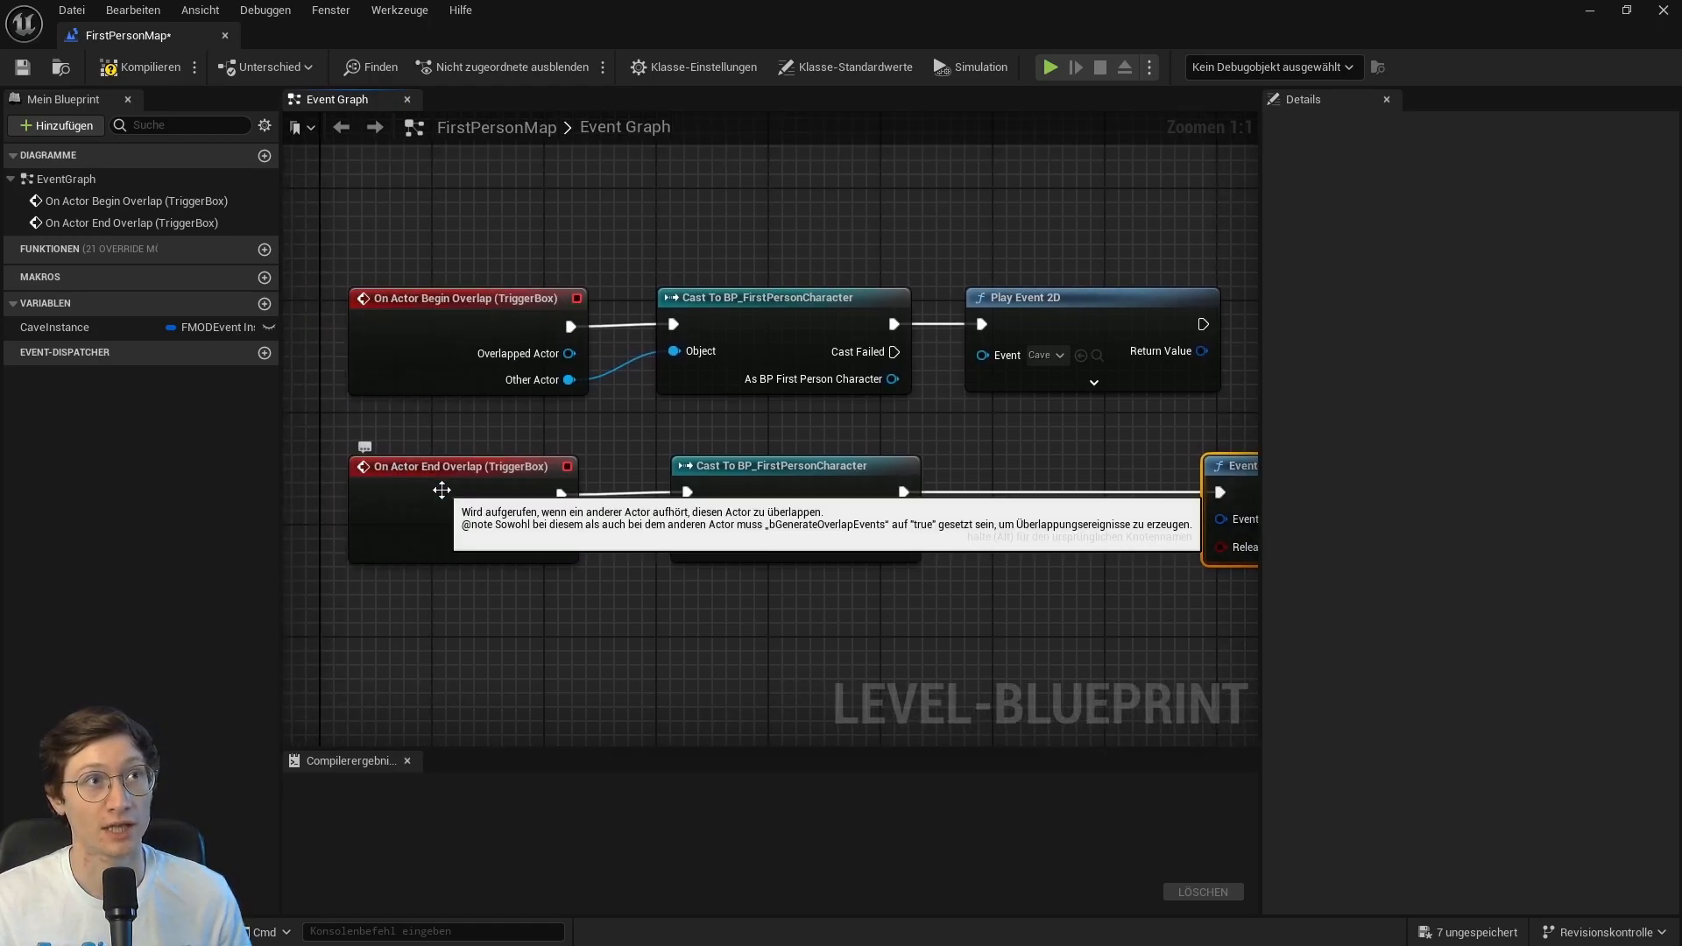
{"action": "right_click_drag", "start_coordinate": [1076, 628], "coordinate": [845, 624]}
{"action": "left_click_drag", "start_coordinate": [970, 348], "coordinate": [989, 516]}
{"action": "left_click_drag", "start_coordinate": [1095, 463], "coordinate": [1164, 464]}
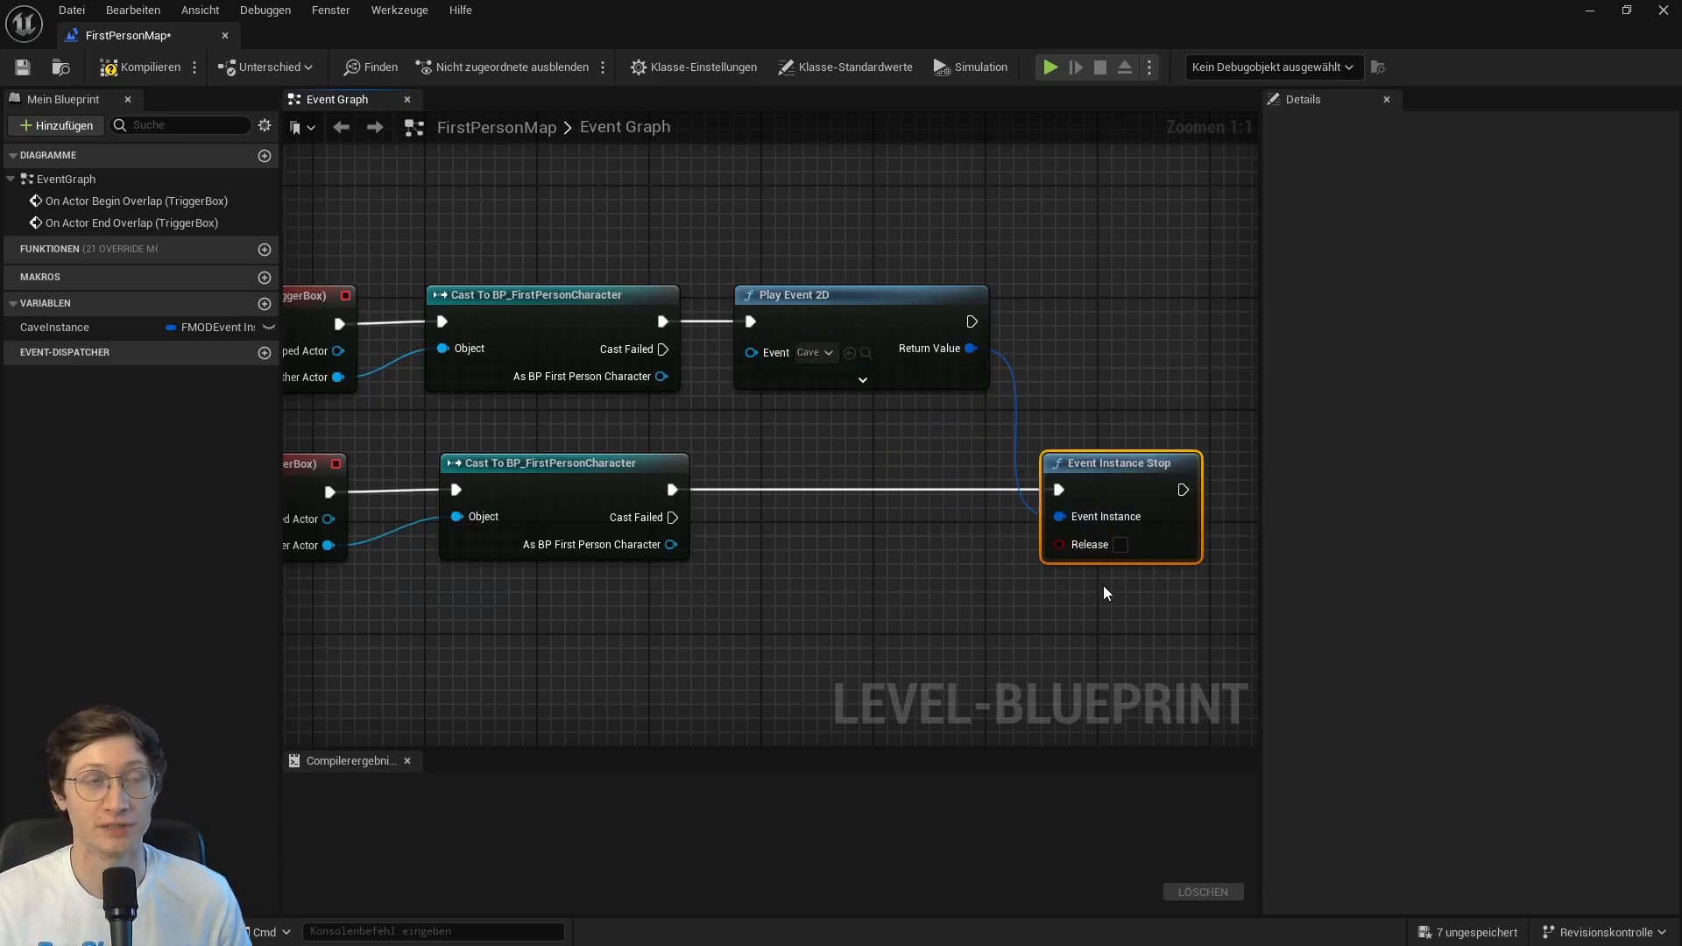
{"action": "left_click", "coordinate": [1120, 544]}
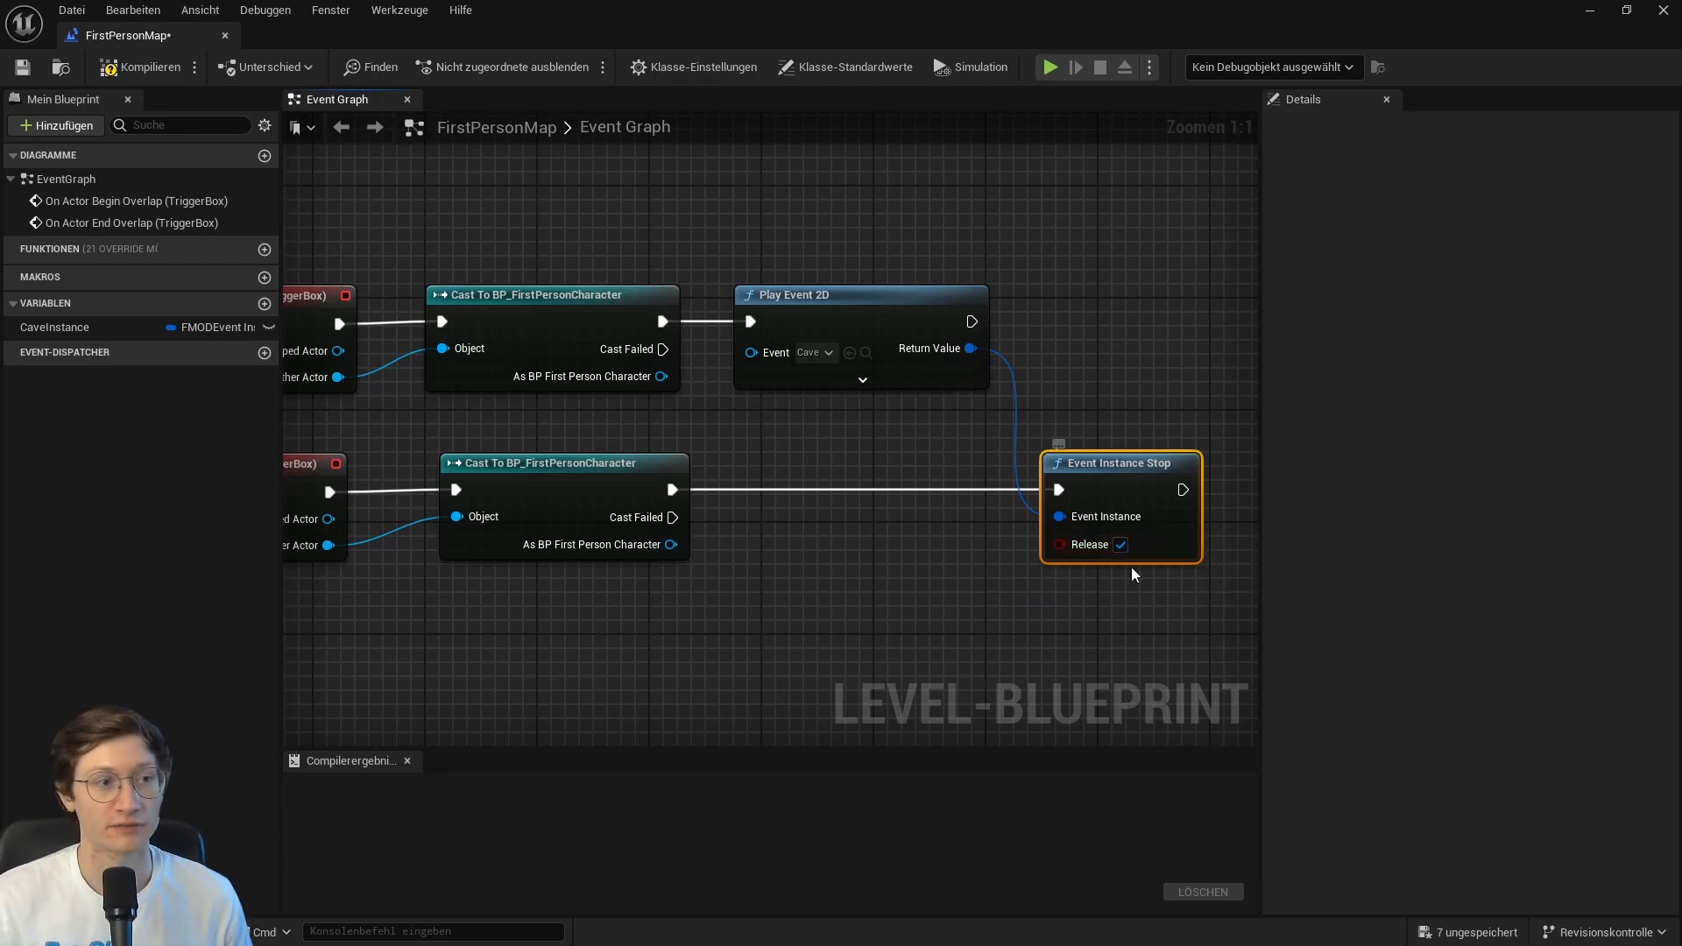
Step: Compile the Level Blueprint and close its editor window
{"action": "left_click", "coordinate": [141, 72]}
{"action": "left_click", "coordinate": [1663, 12]}
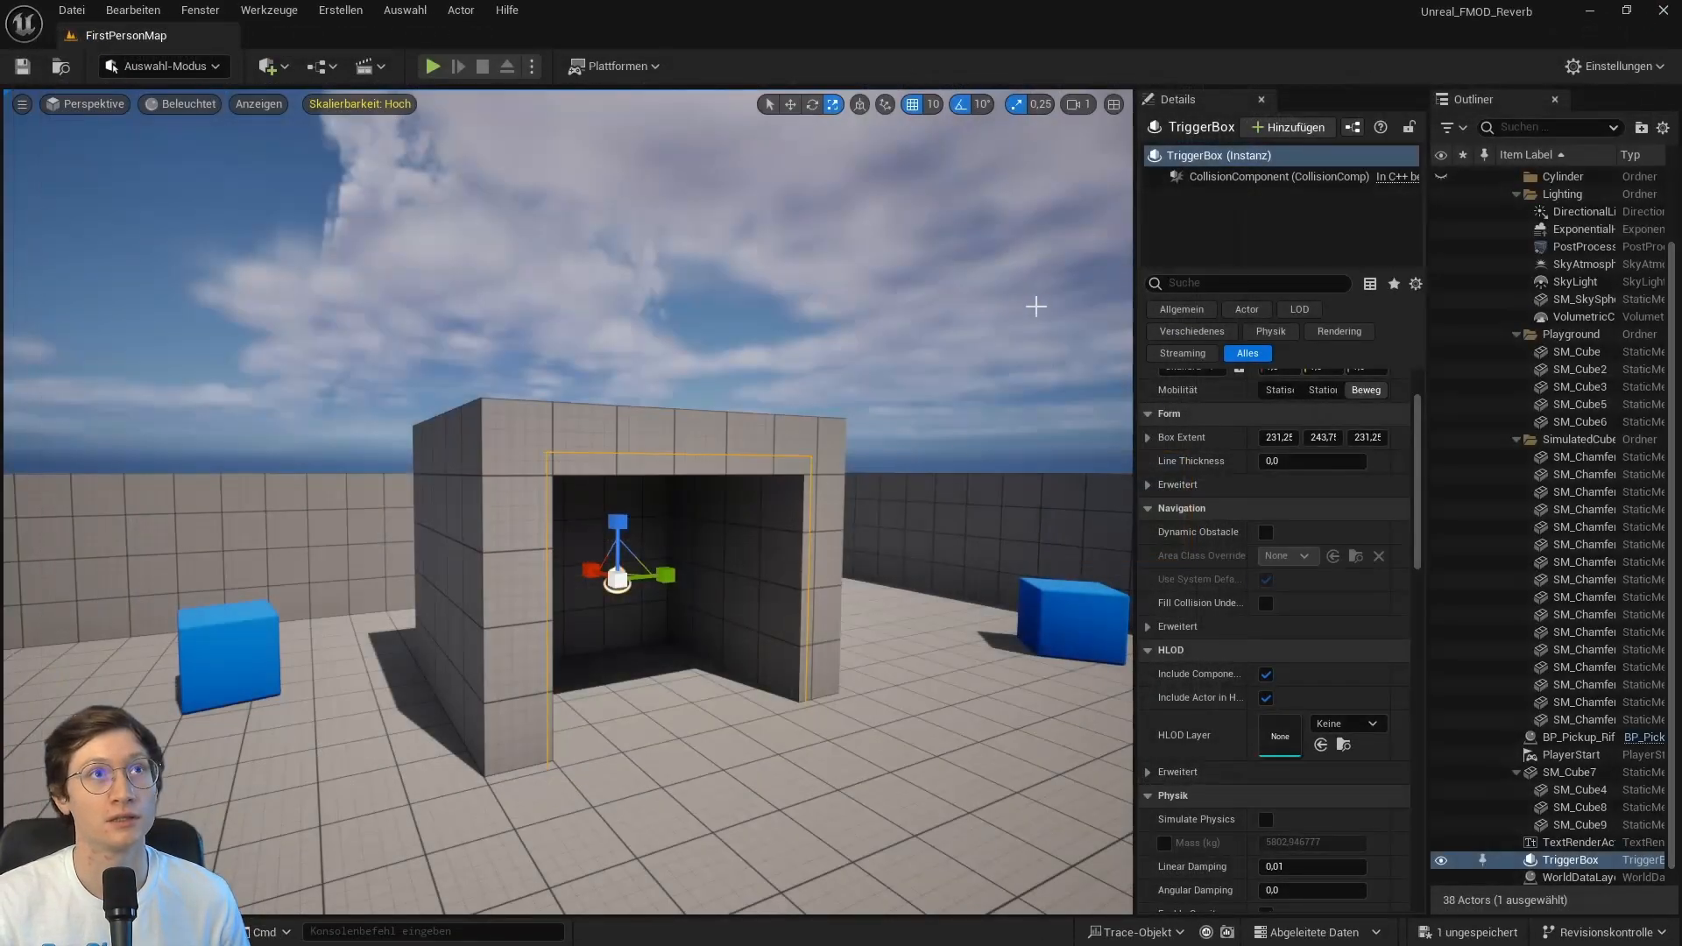
Step: Play-test the level by walking into and back out of the room to hear the Cave reverb from the Trigger Box
{"action": "left_click", "coordinate": [433, 66]}
{"action": "left_click", "coordinate": [455, 132]}
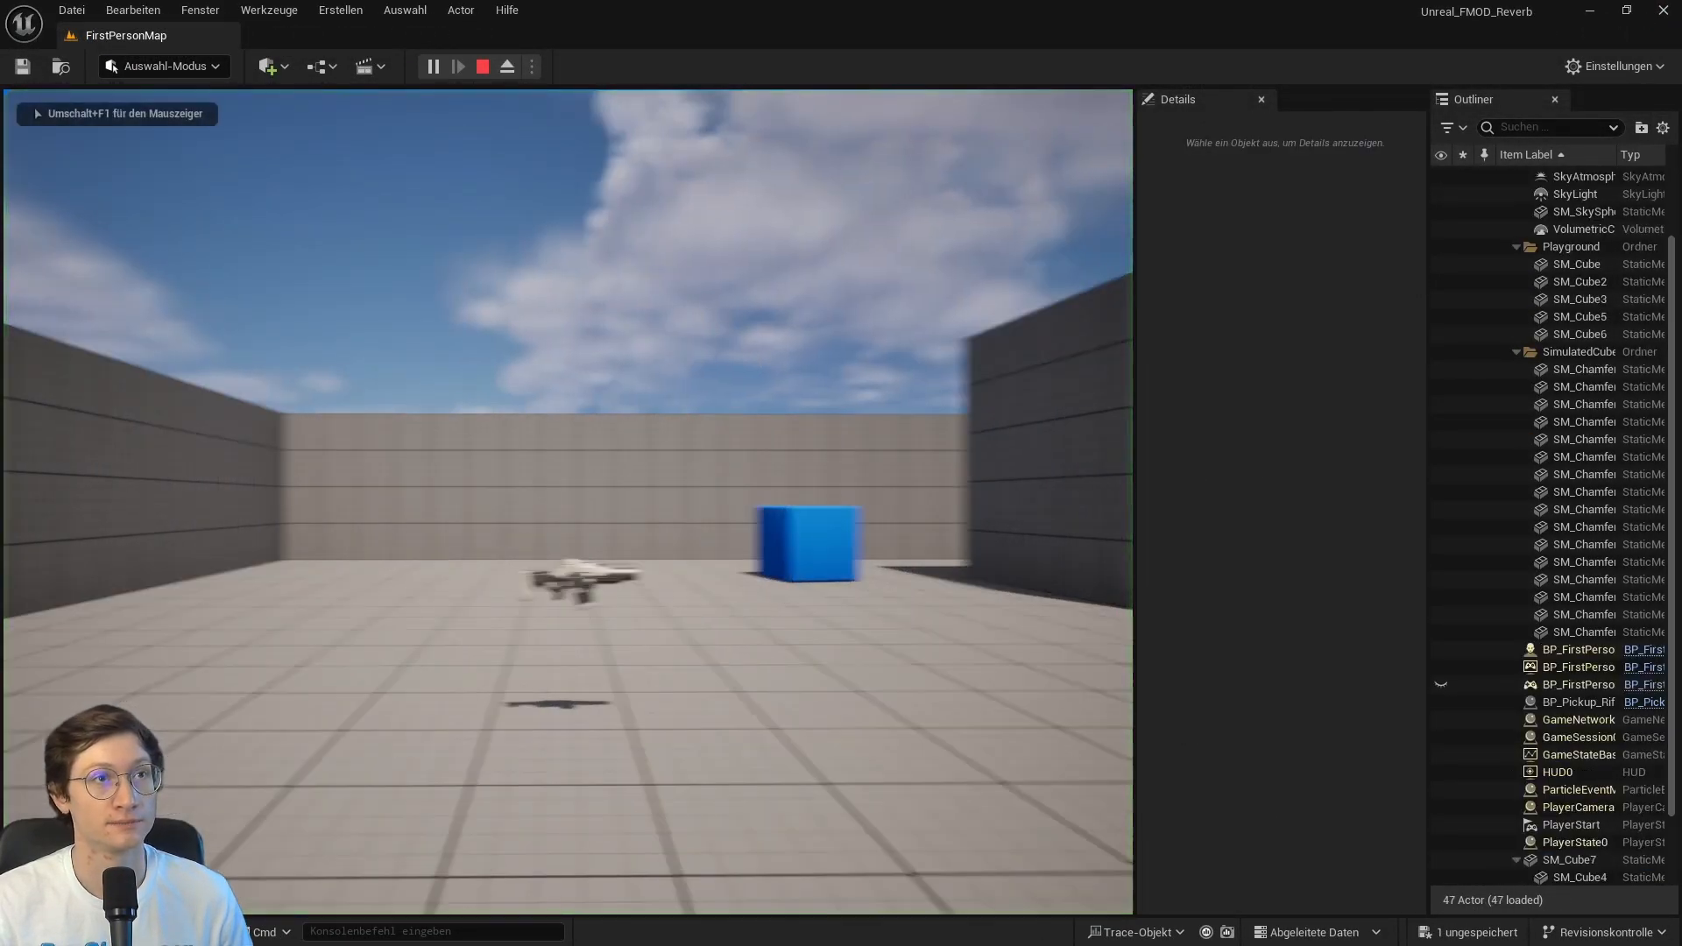
{"action": "key", "text": "w"}
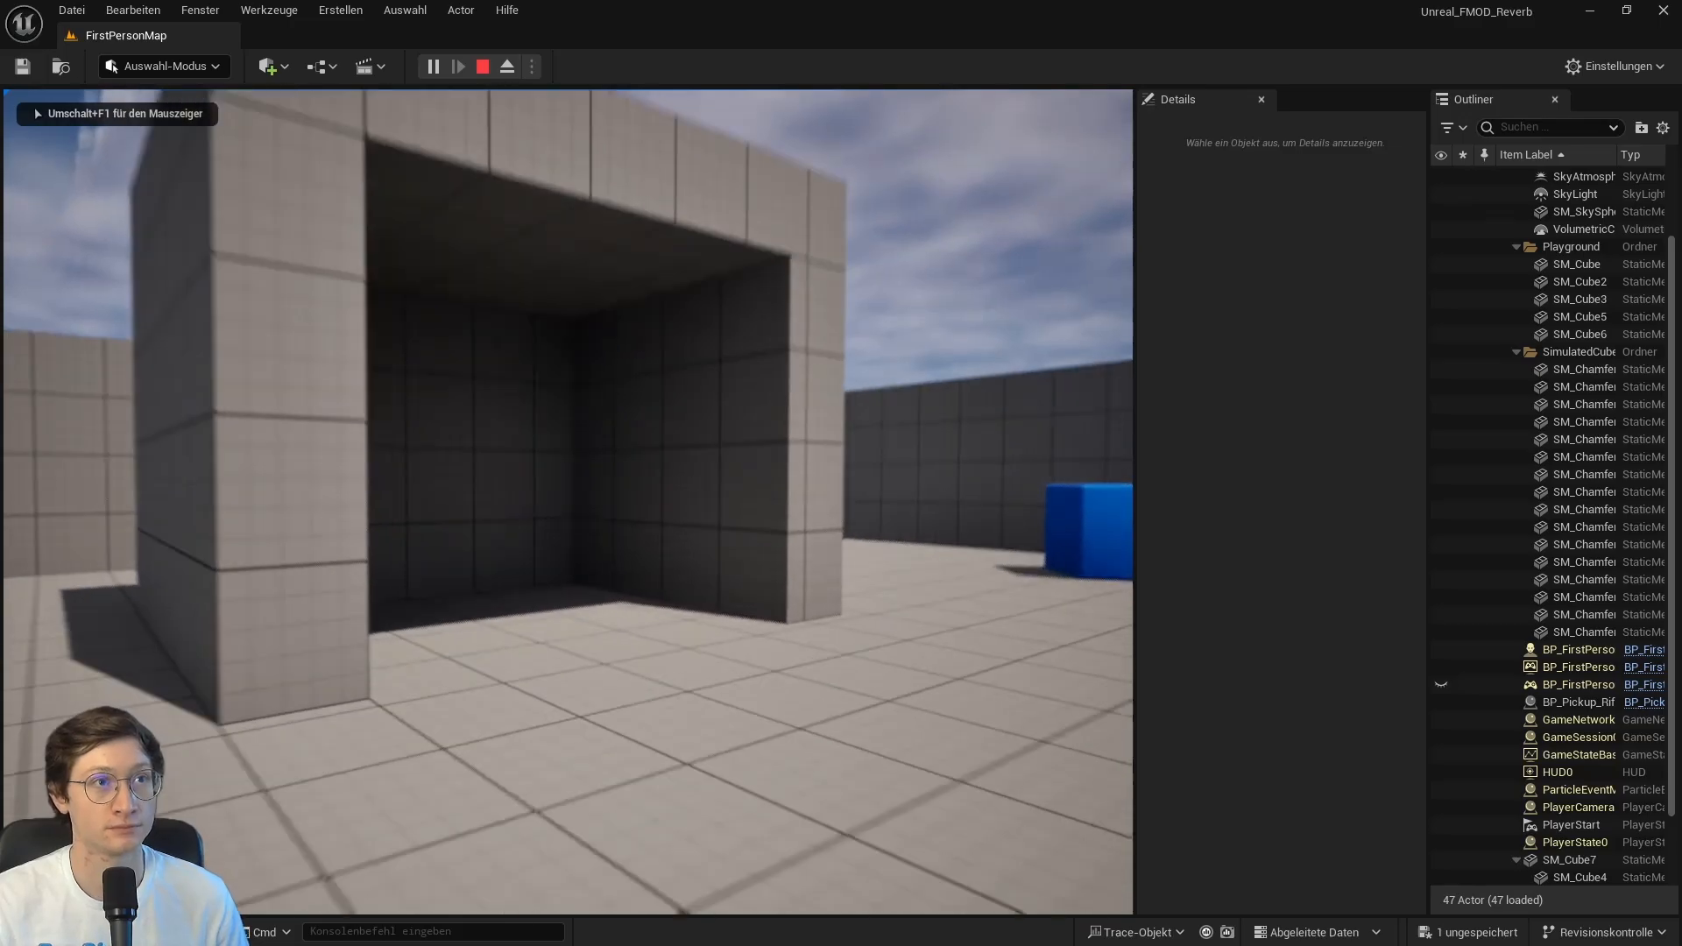
{"action": "key", "text": "w"}
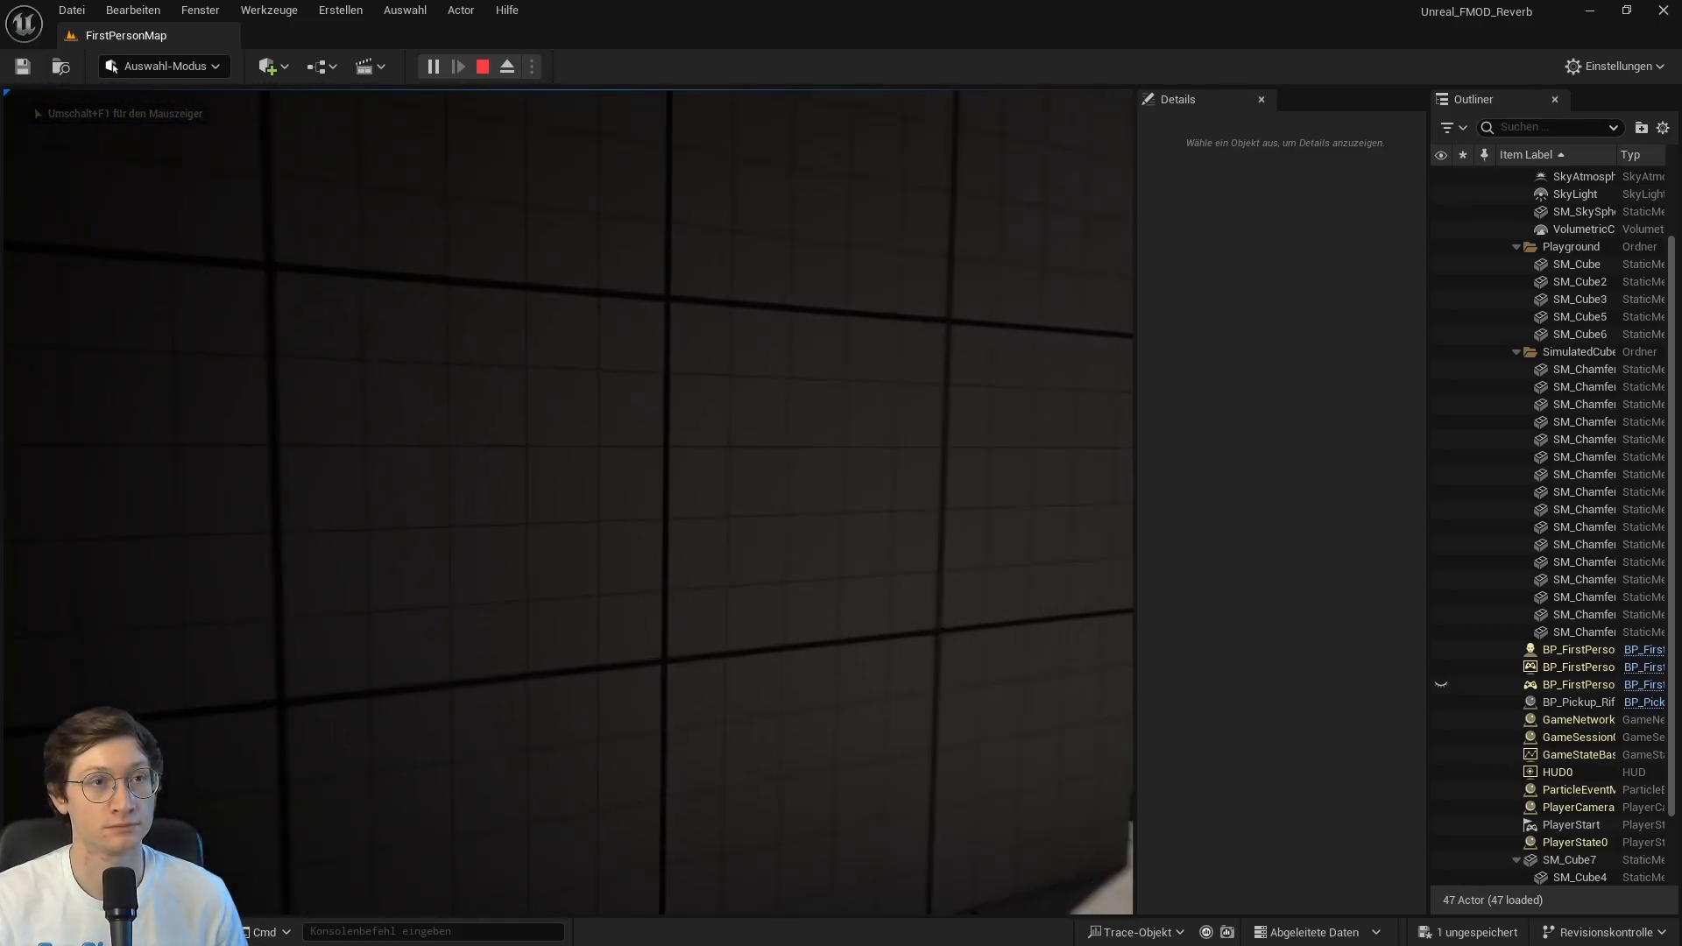
{"action": "key", "text": "w"}
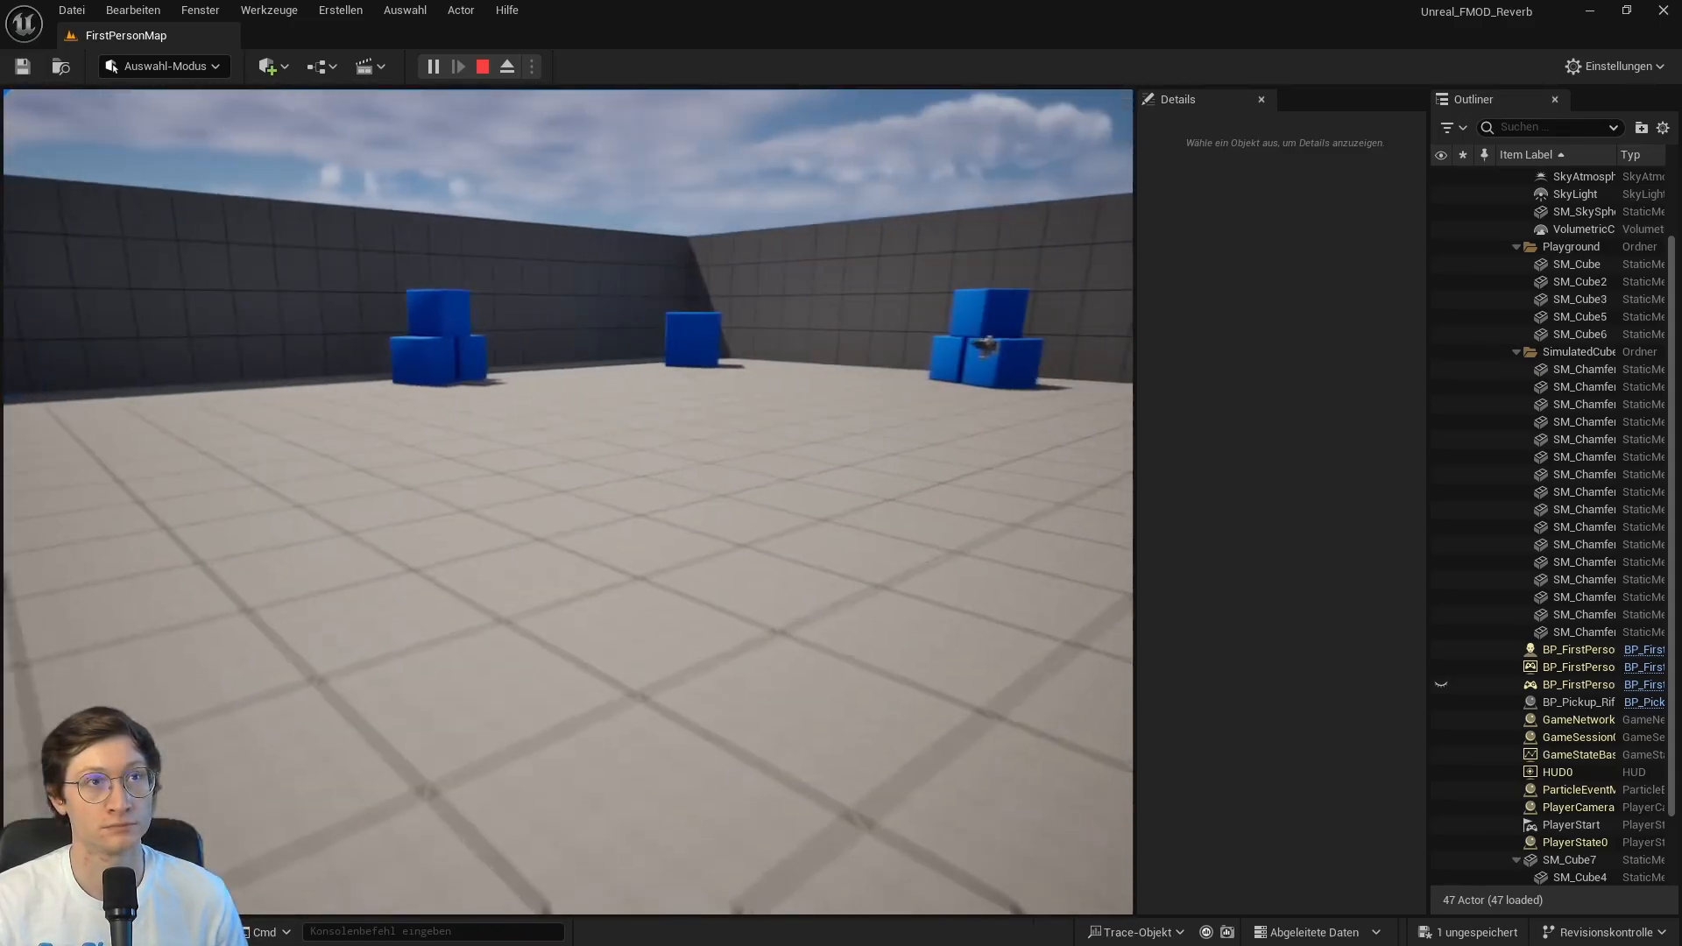
{"action": "key", "text": "s"}
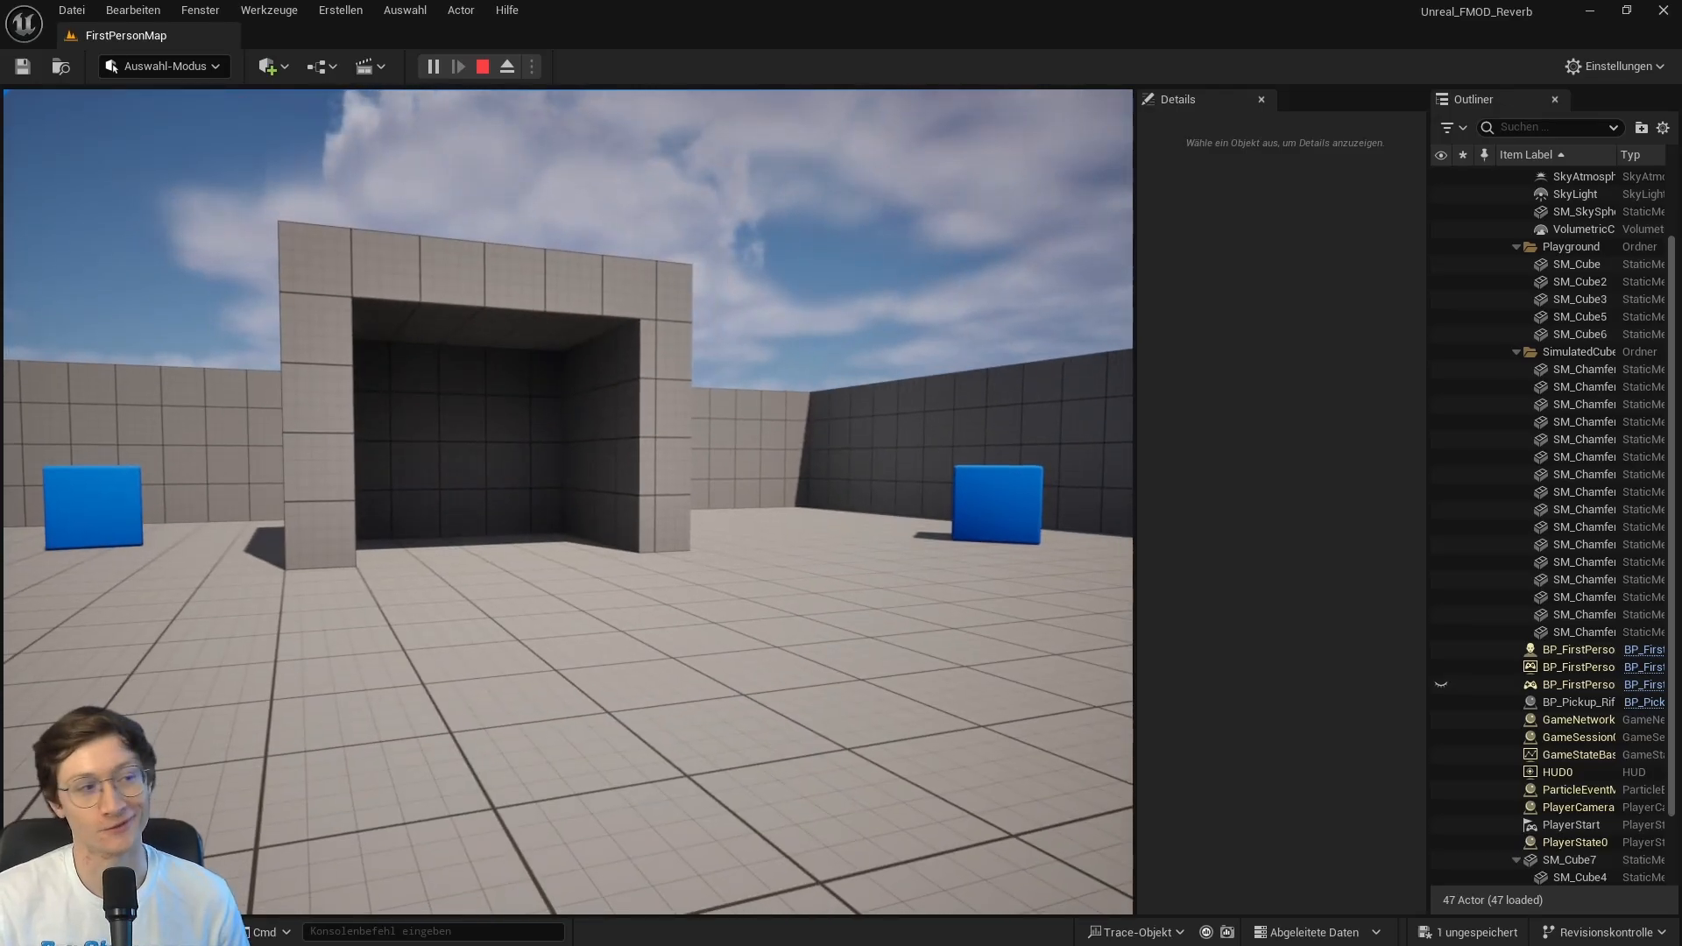
{"action": "key", "text": "a"}
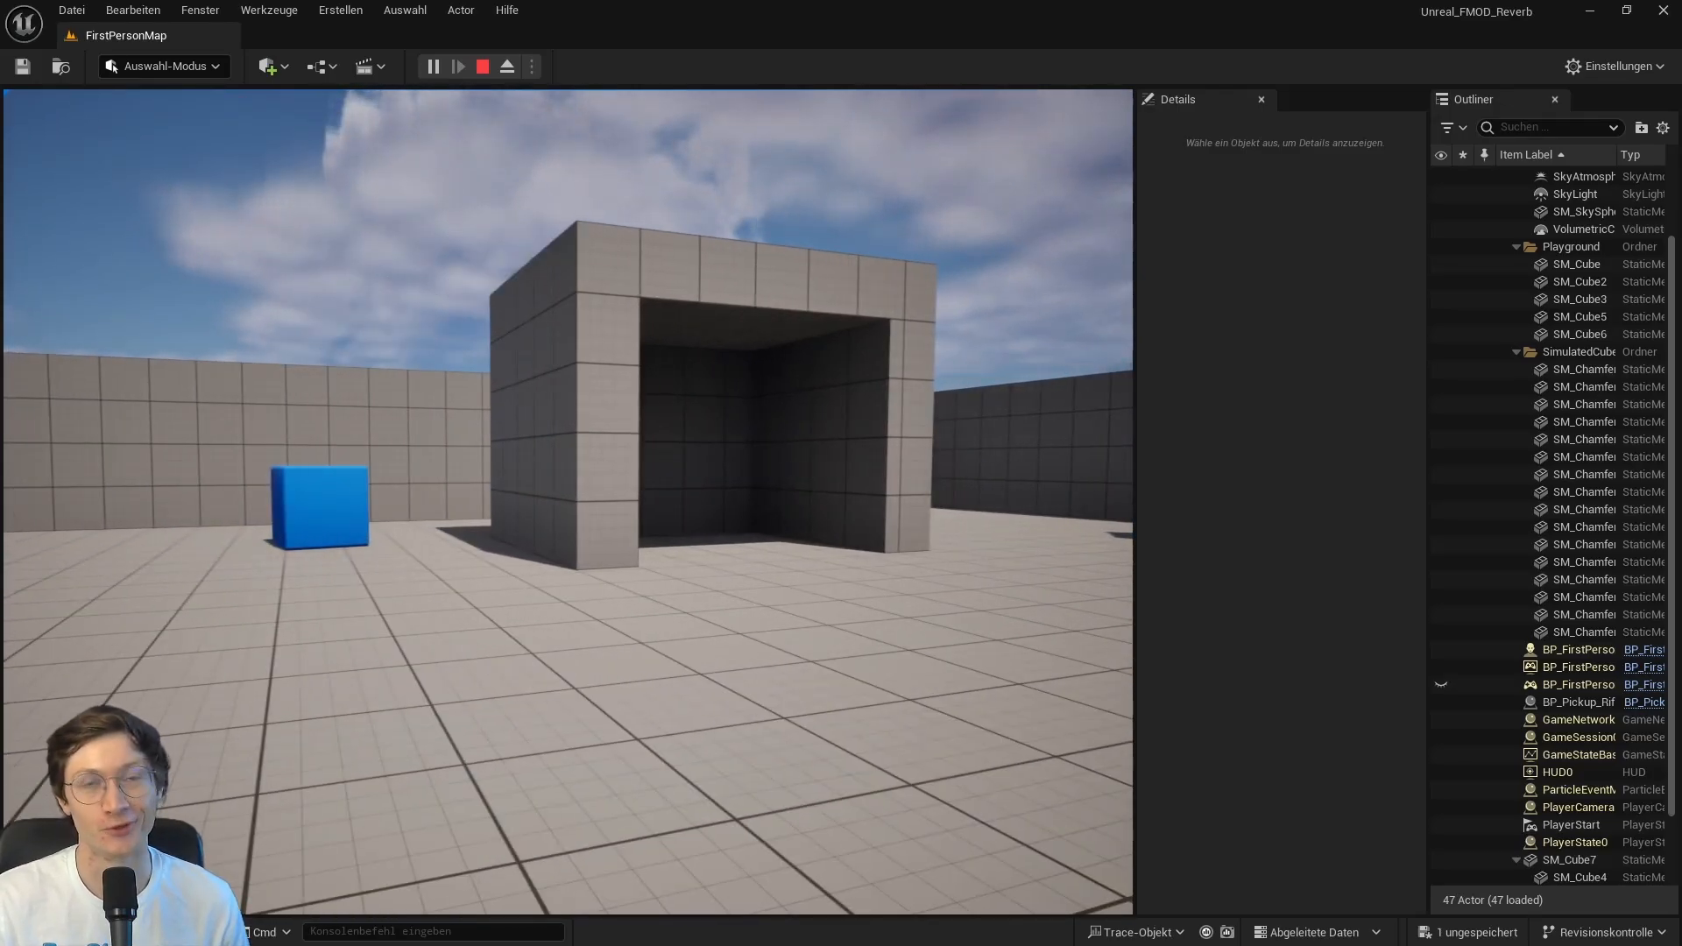